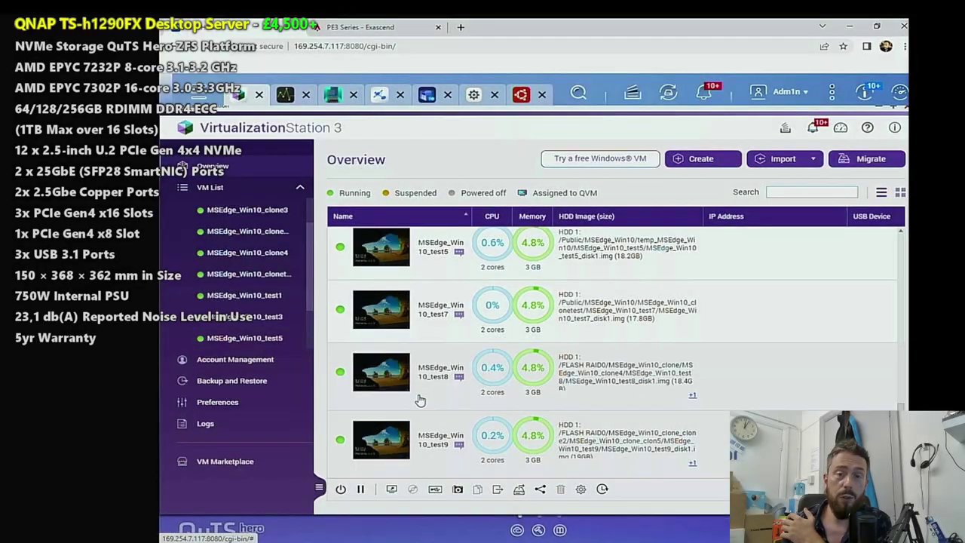
# Open console tabs for the first several running VMs, including test7.
pyautogui.click(376, 441)
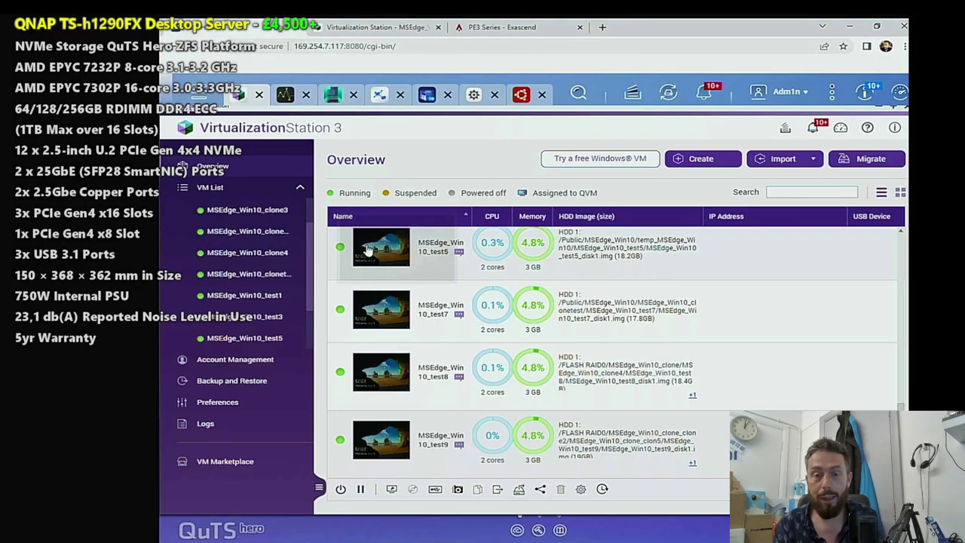
pyautogui.click(377, 362)
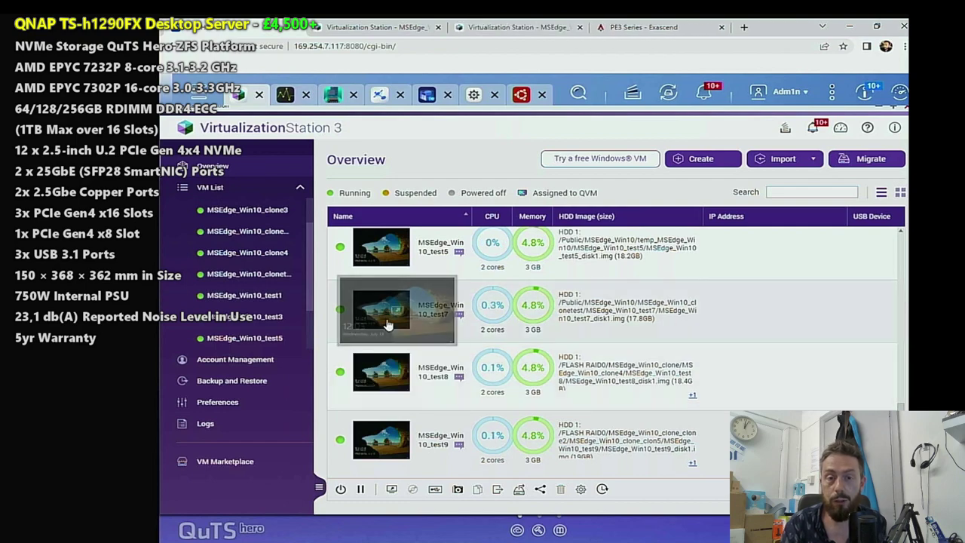
pyautogui.click(387, 321)
pyautogui.click(390, 252)
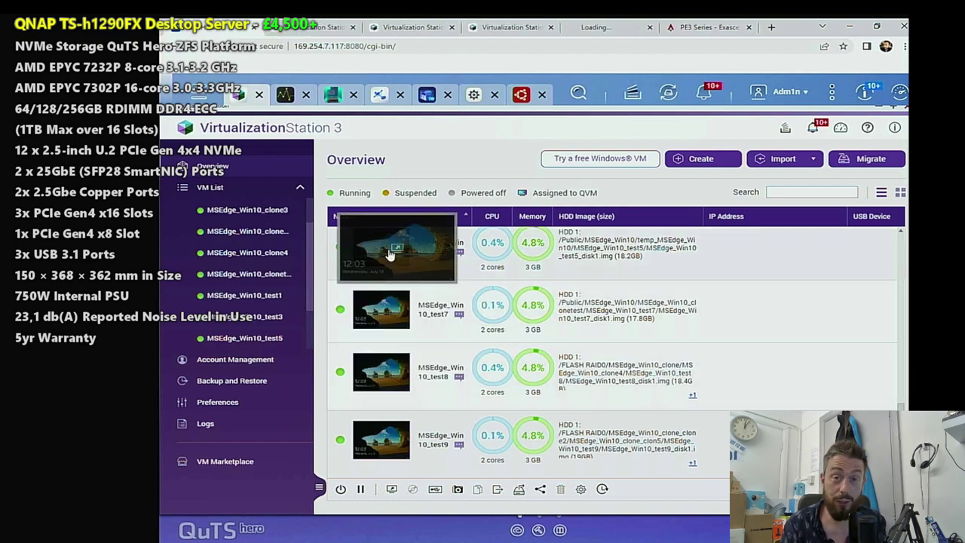
pyautogui.scroll(5, 393, 261)
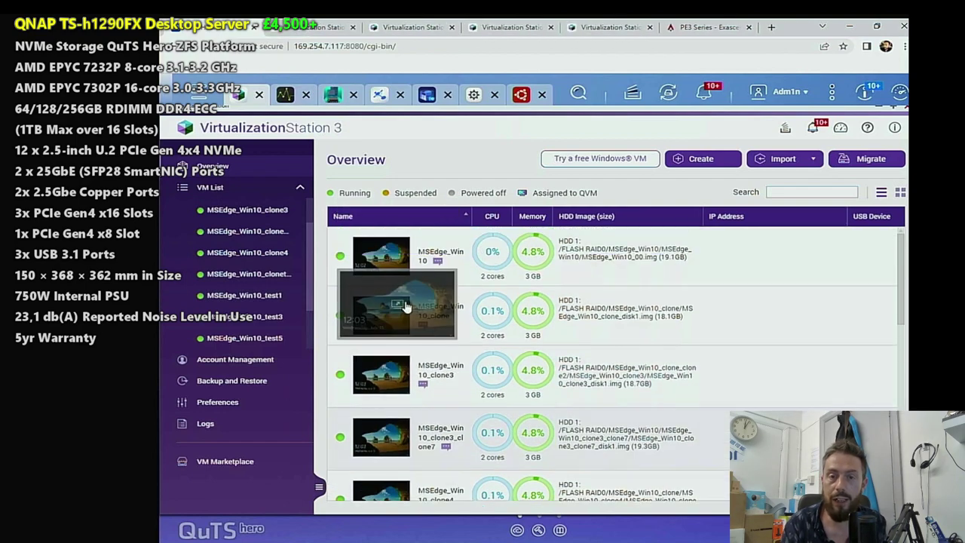
# Open console tabs for MSEdge_Win10, clone3, clone3_clone7 and test1.
pyautogui.click(380, 253)
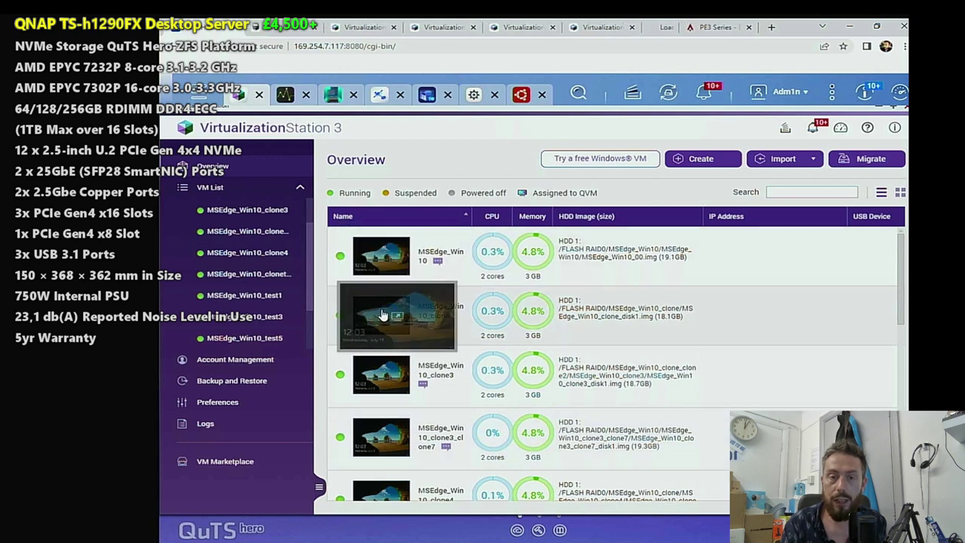
pyautogui.click(386, 375)
pyautogui.click(389, 451)
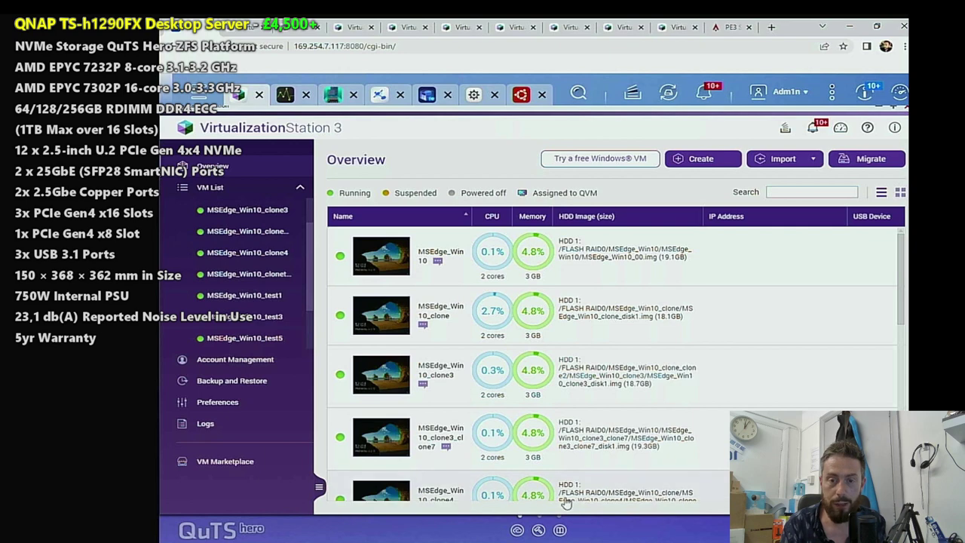
pyautogui.scroll(-3, 528, 453)
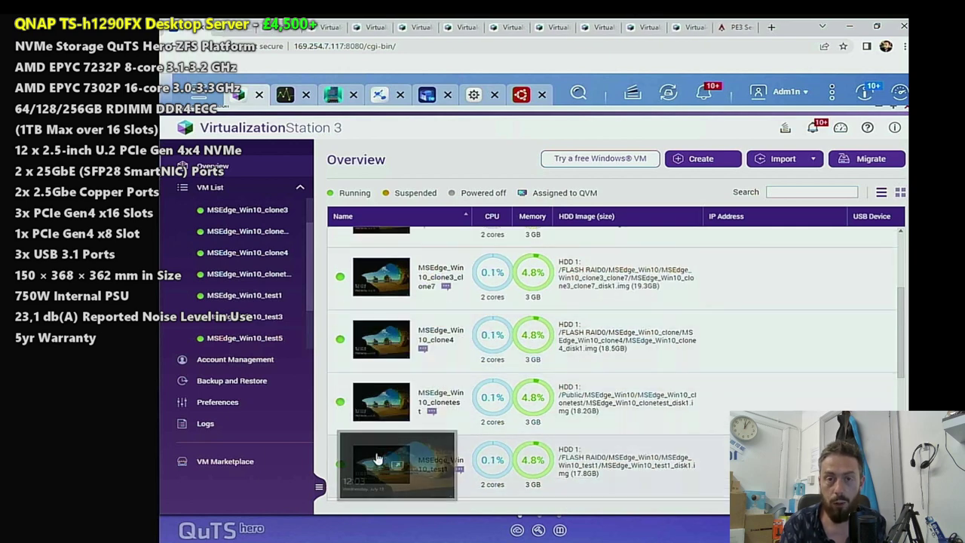
pyautogui.click(377, 459)
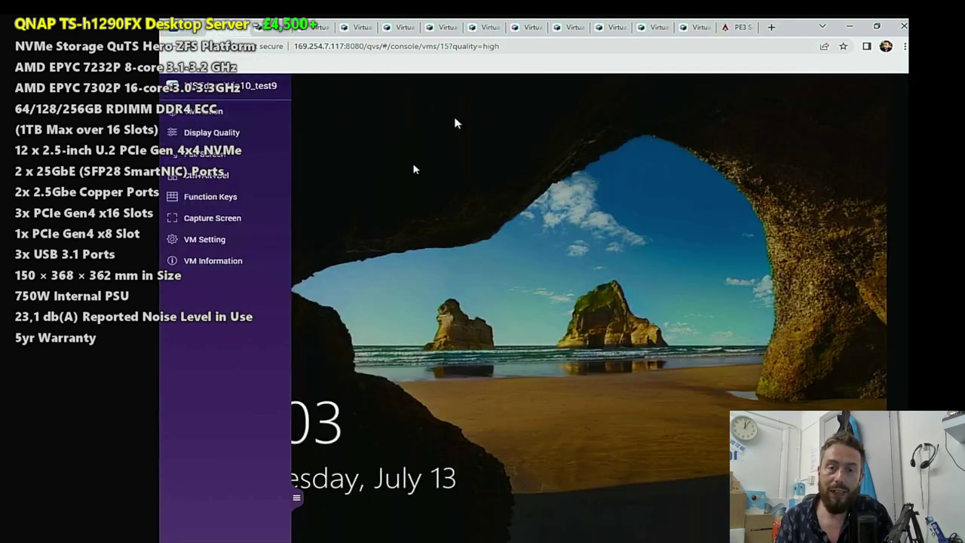
# Wake a VM from its lock screen, return to the overview, collapse the sidebar and show Resource Monitor.
pyautogui.click(510, 222)
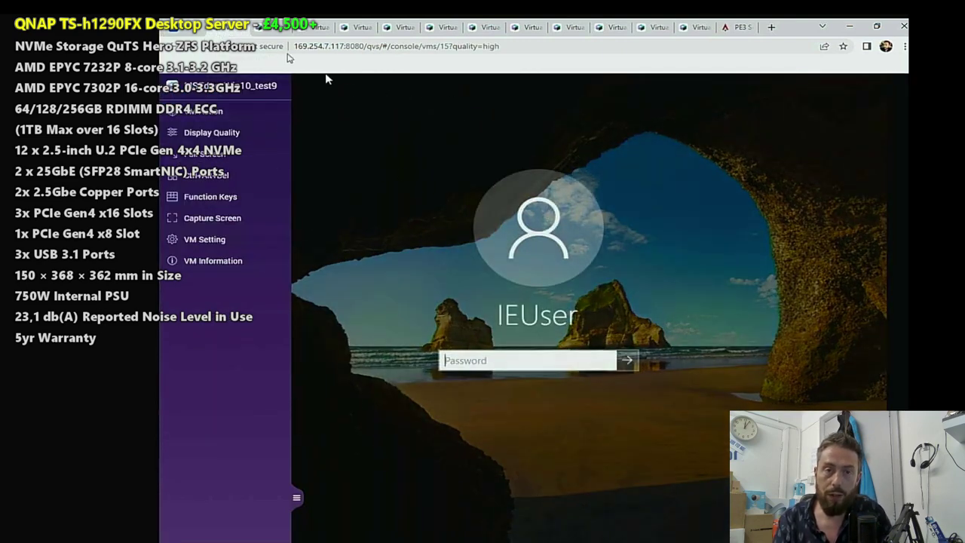
pyautogui.click(275, 31)
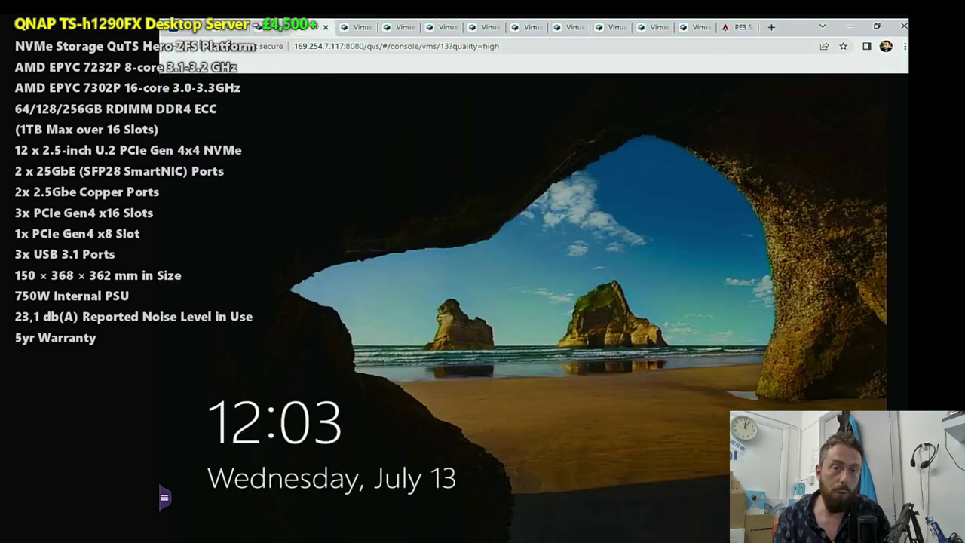
pyautogui.click(180, 29)
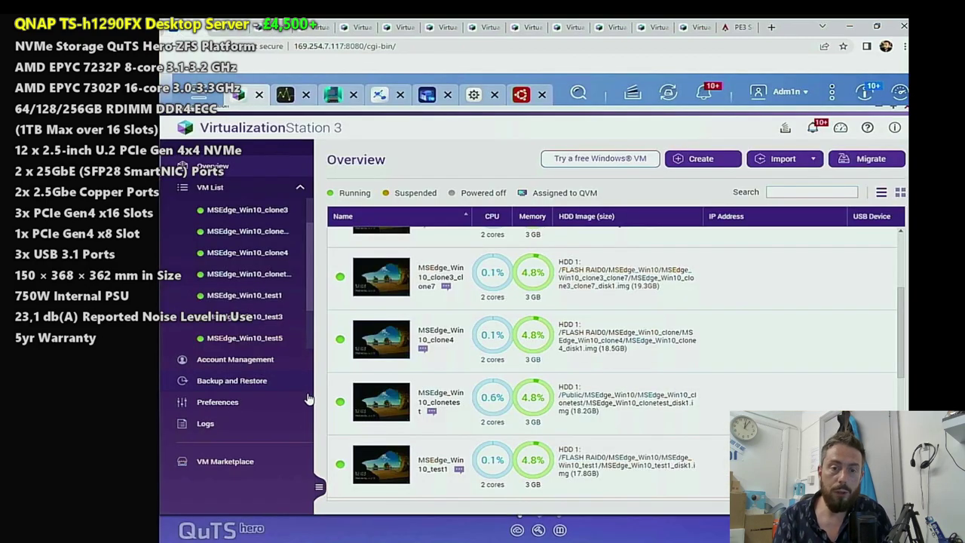
pyautogui.click(319, 487)
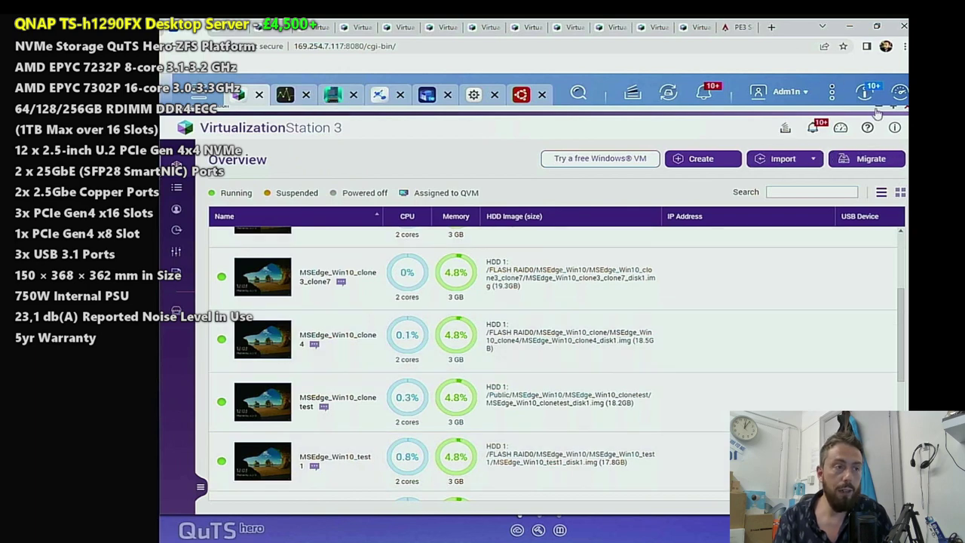
pyautogui.click(879, 110)
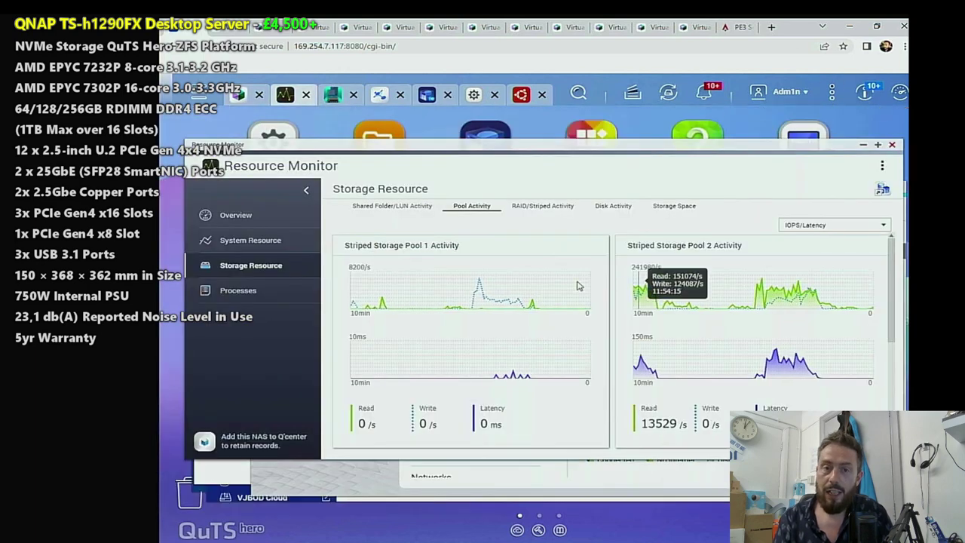
# Check the Resource Monitor overview and System Resource CPU usage (14.6% on AMD EPYC 7232P), then switch to a VM console.
pyautogui.click(273, 215)
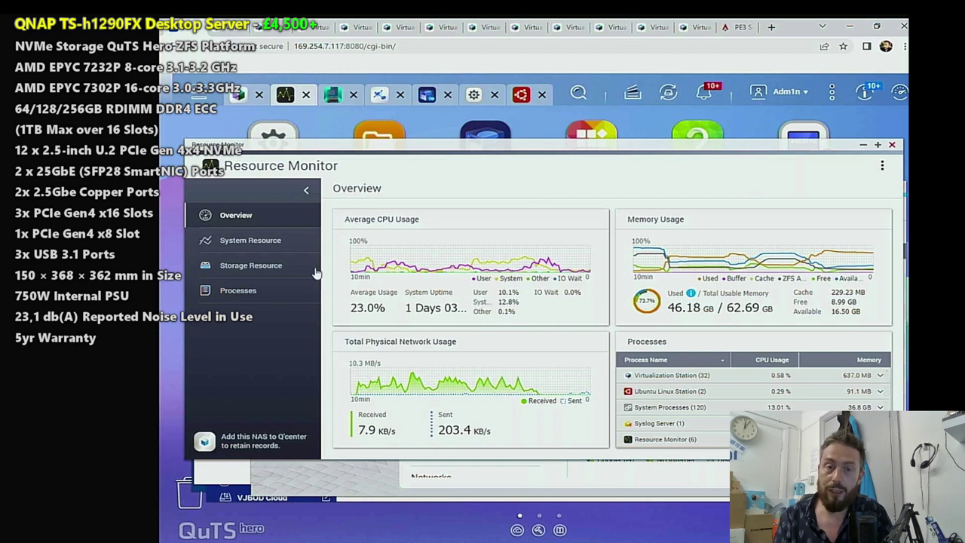
pyautogui.click(269, 243)
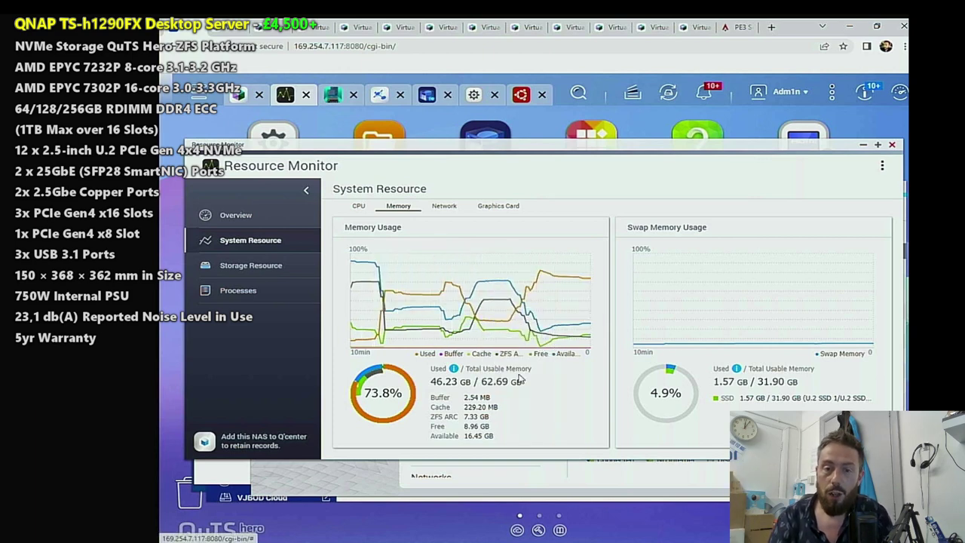
pyautogui.click(359, 206)
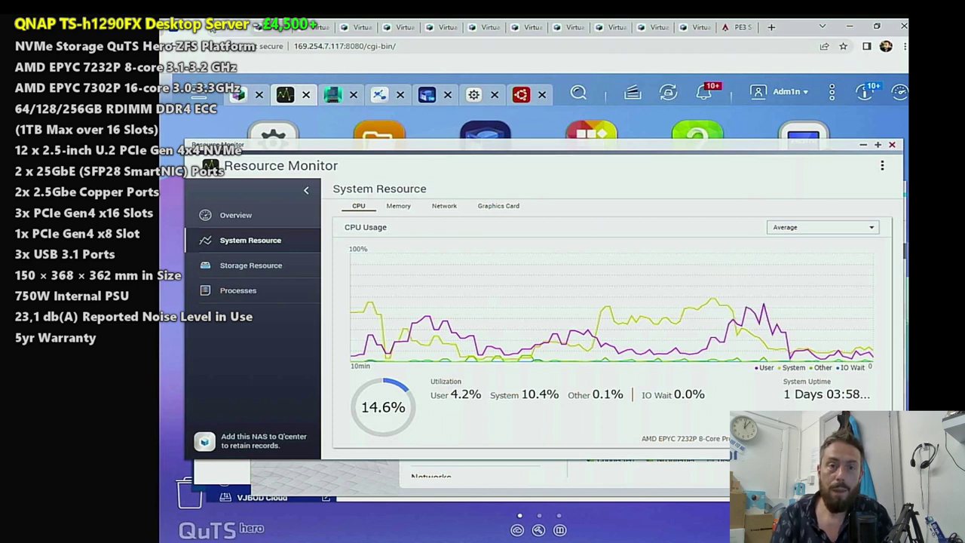
pyautogui.click(219, 29)
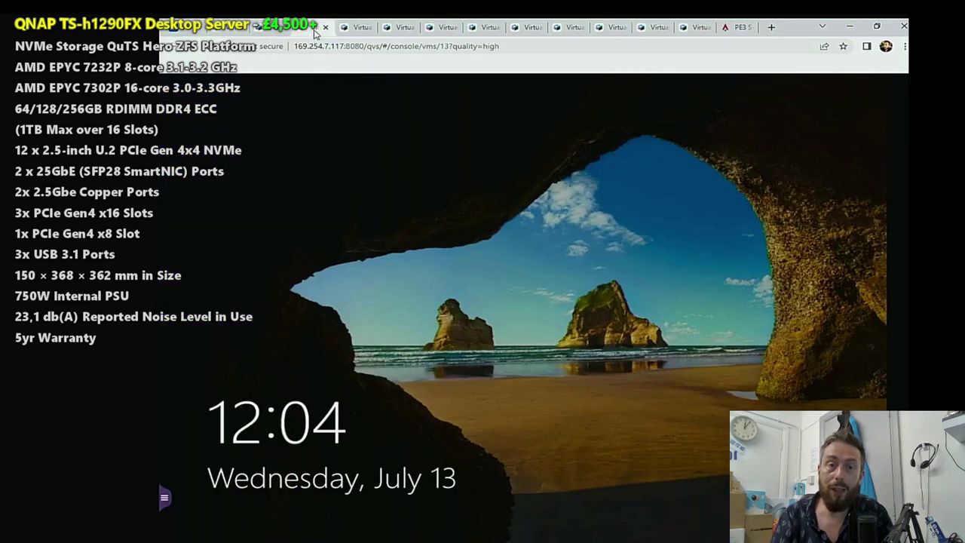
# Go back to the QuTS hero desktop and bring up the Control Panel.
pyautogui.click(179, 30)
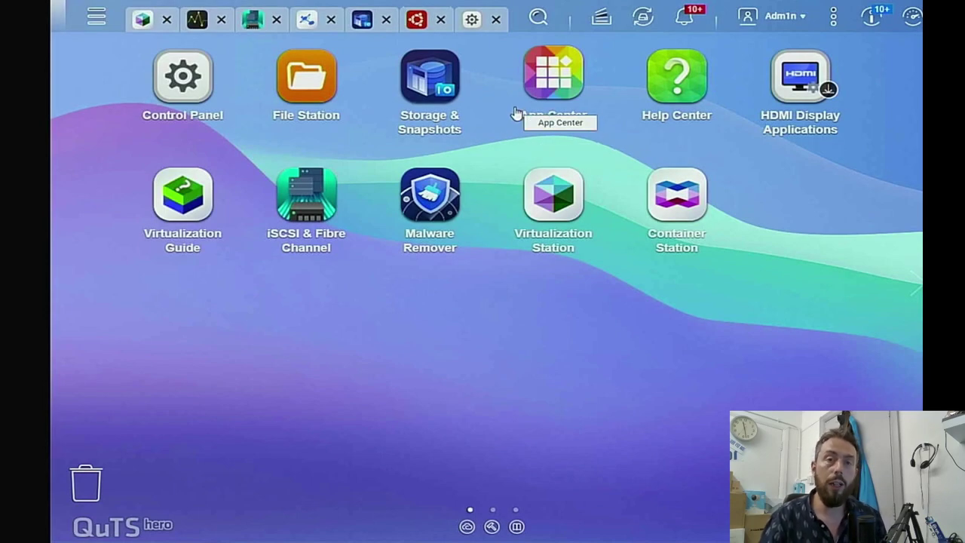
pyautogui.click(480, 25)
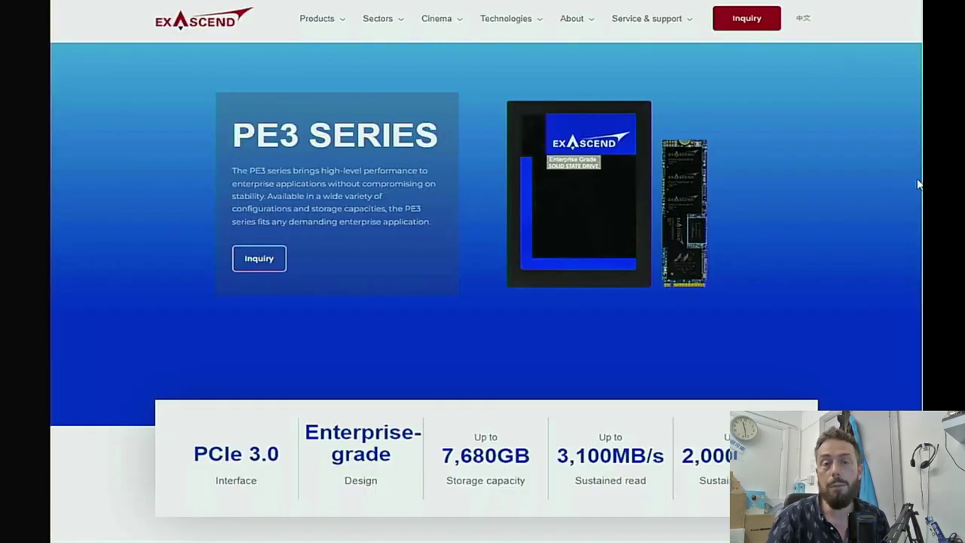
# Scroll to the Exascend PE3 product table, highlight the EXPE3U960GB U.2 row, then scroll back up.
pyautogui.scroll(-20, 738, 209)
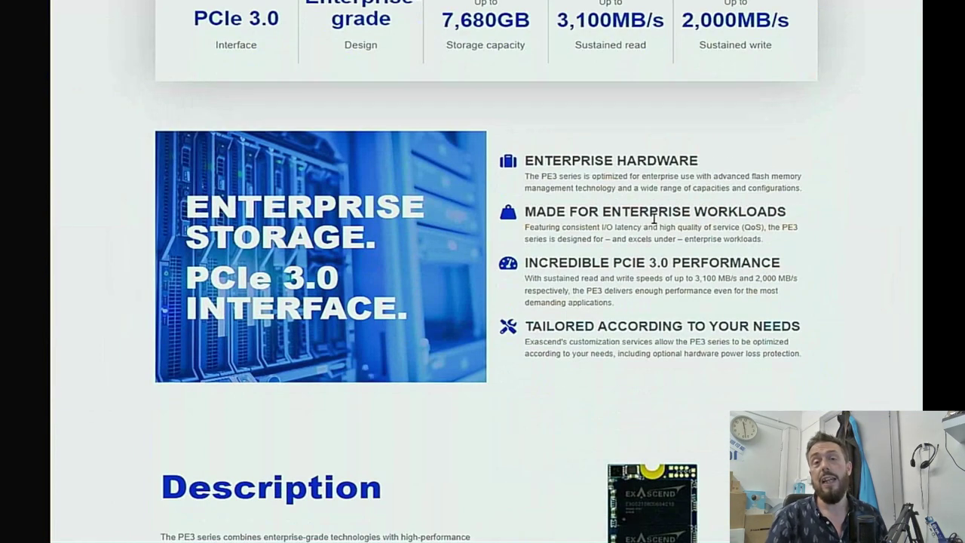
pyautogui.scroll(-15, 638, 224)
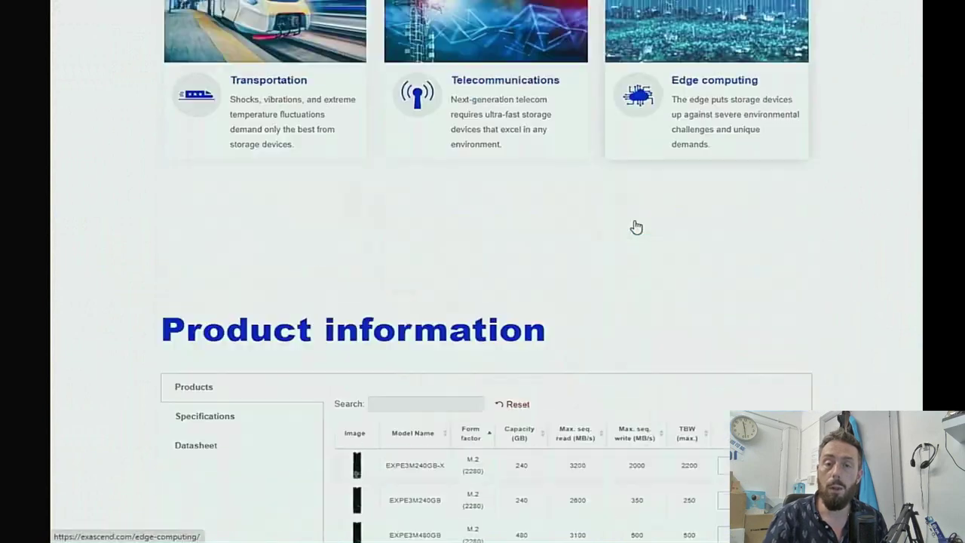
pyautogui.tripleClick(639, 225)
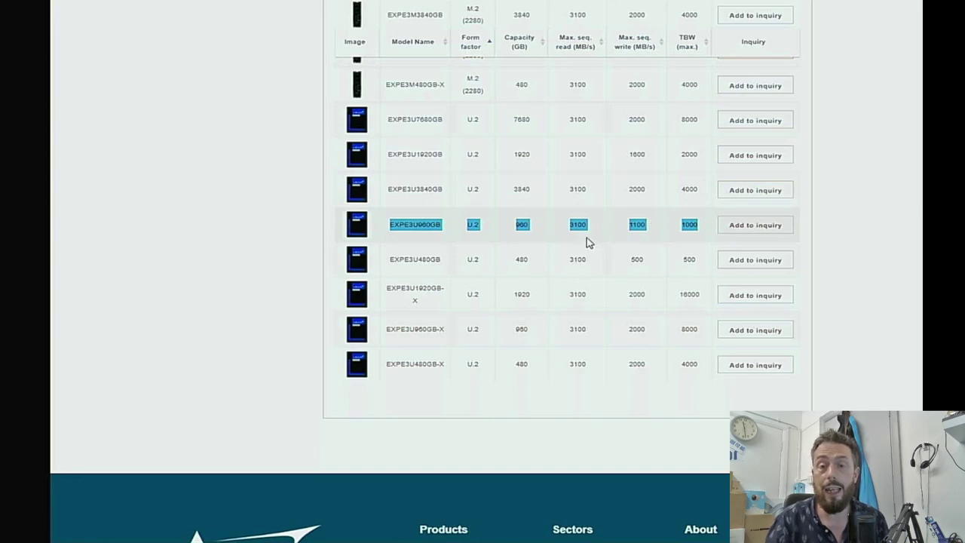
pyautogui.scroll(1, 800, 246)
pyautogui.click(840, 260)
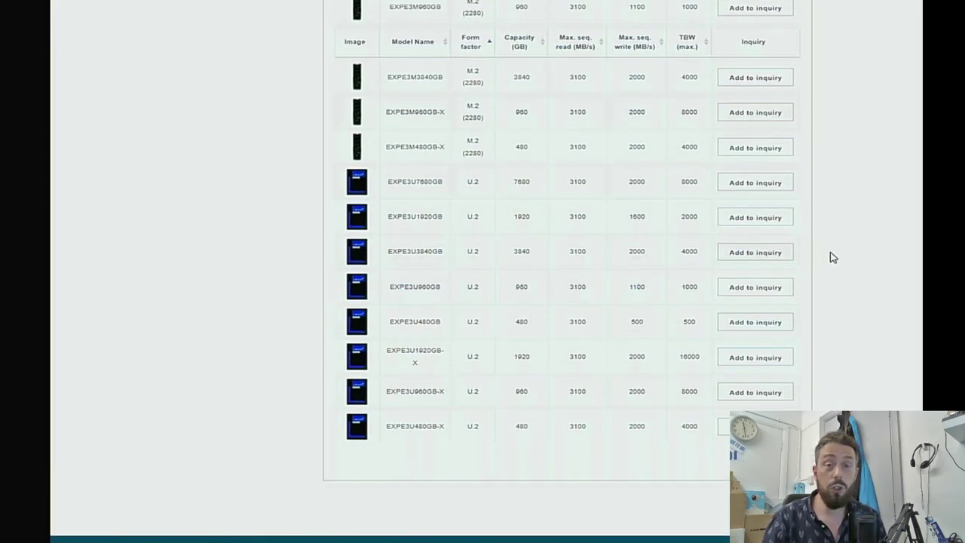
pyautogui.scroll(20, 802, 239)
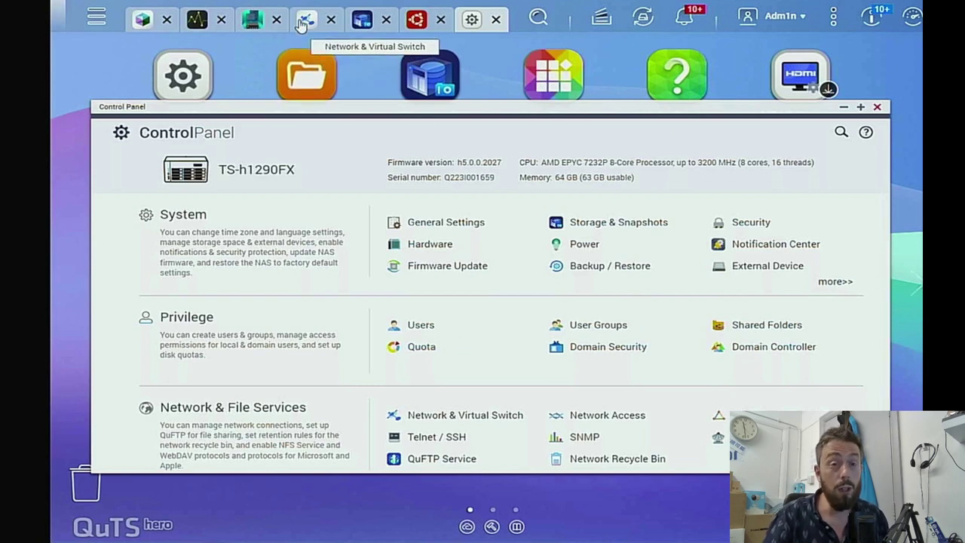
# Review the Network & Virtual Switch adapter overview, minimize it, and switch to Windows Network Connections.
pyautogui.click(303, 19)
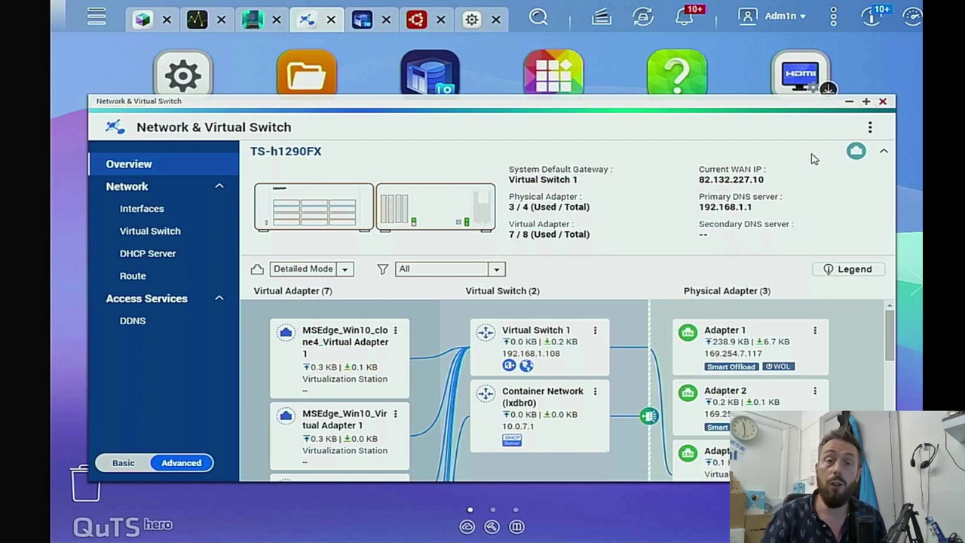
pyautogui.click(850, 102)
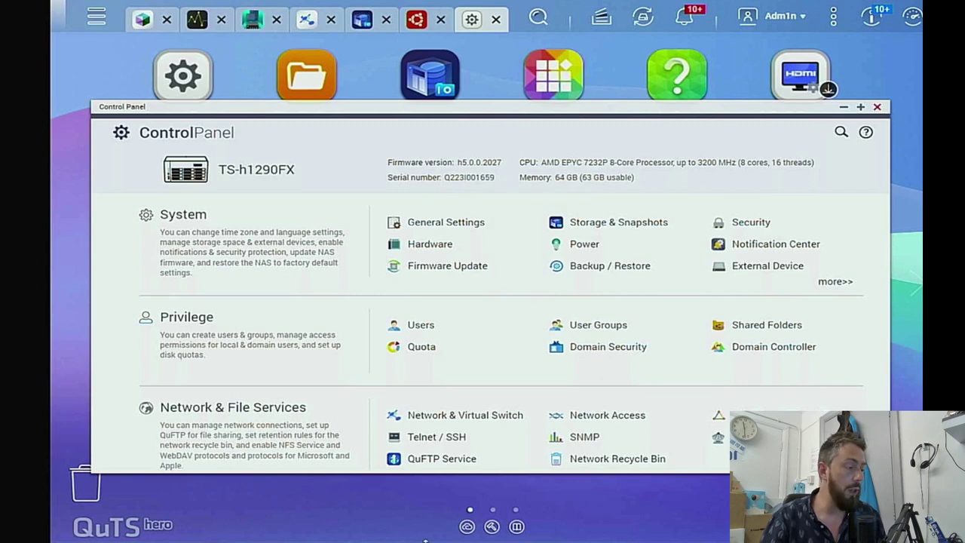
pyautogui.hotkey('alt', 'Tab')
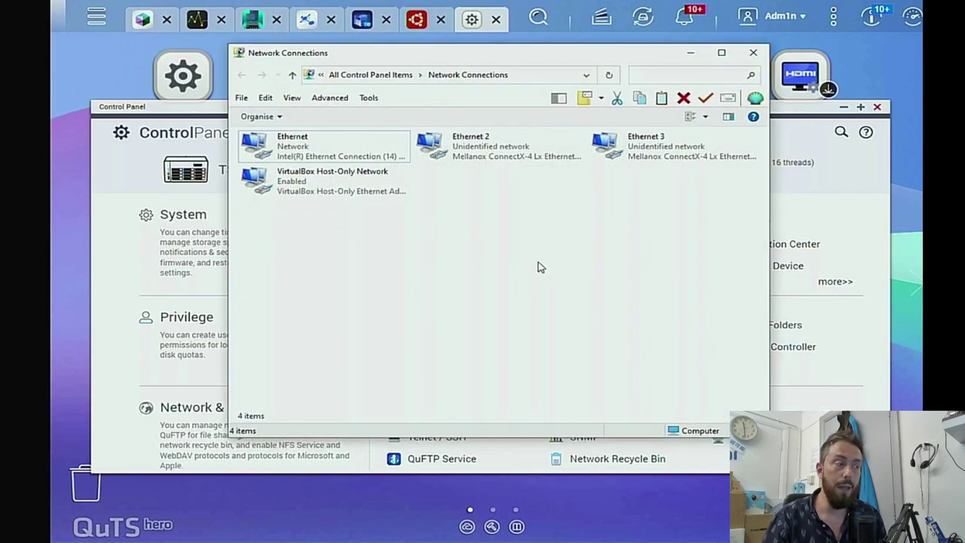
# Select the Mellanox ConnectX-4 Lx adapters Ethernet 2 and Ethernet 3, then minimize Network Connections.
pyautogui.click(479, 151)
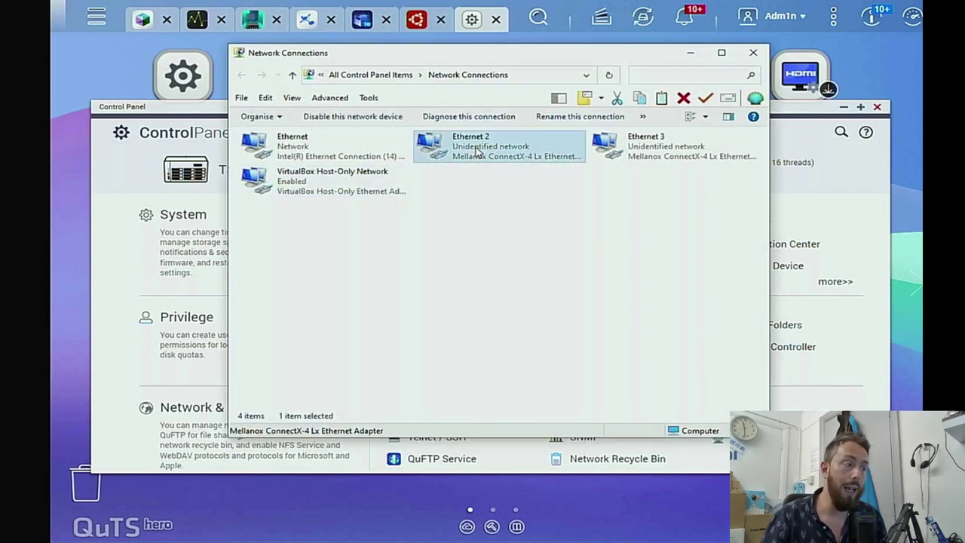
pyautogui.click(669, 135)
pyautogui.click(690, 52)
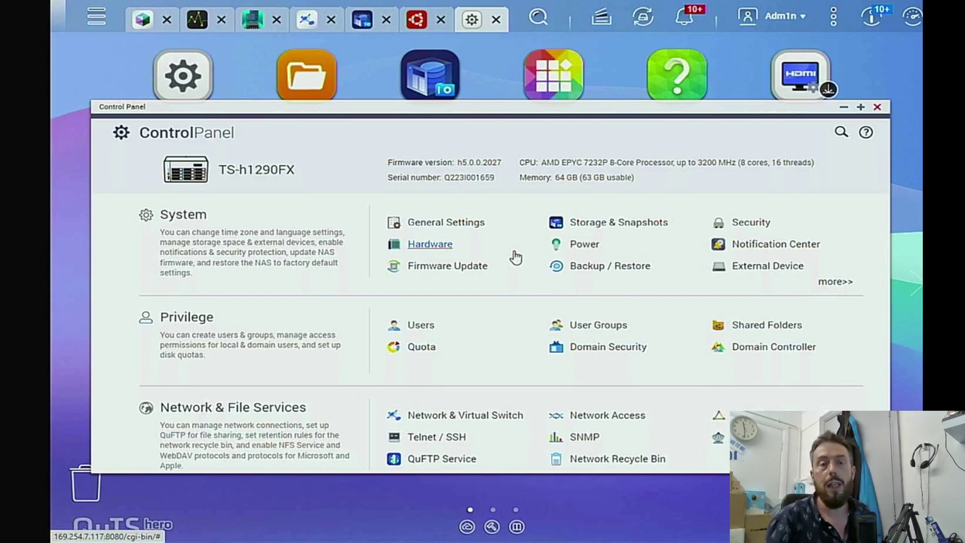
# Bring Virtualization Station back and scroll its VM list to the top.
pyautogui.click(149, 28)
pyautogui.scroll(3, 543, 296)
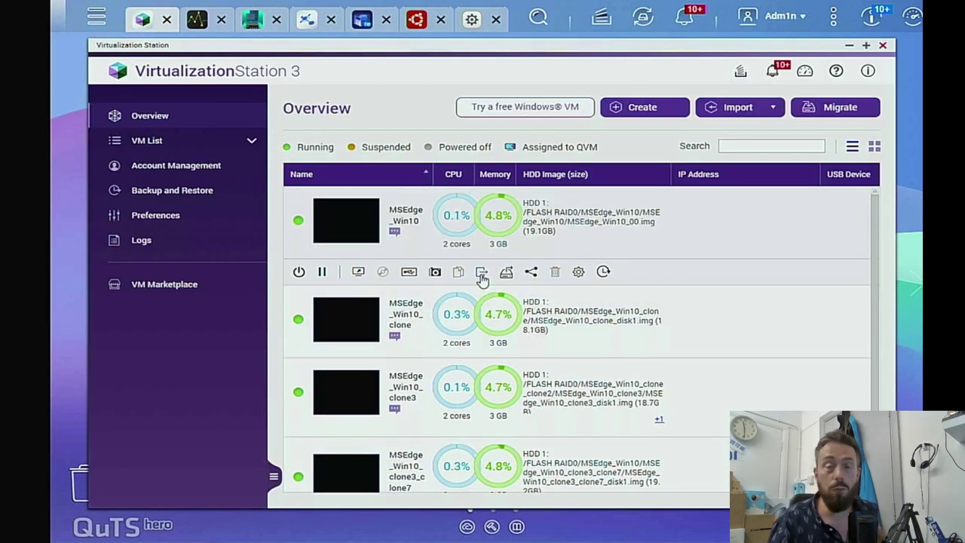
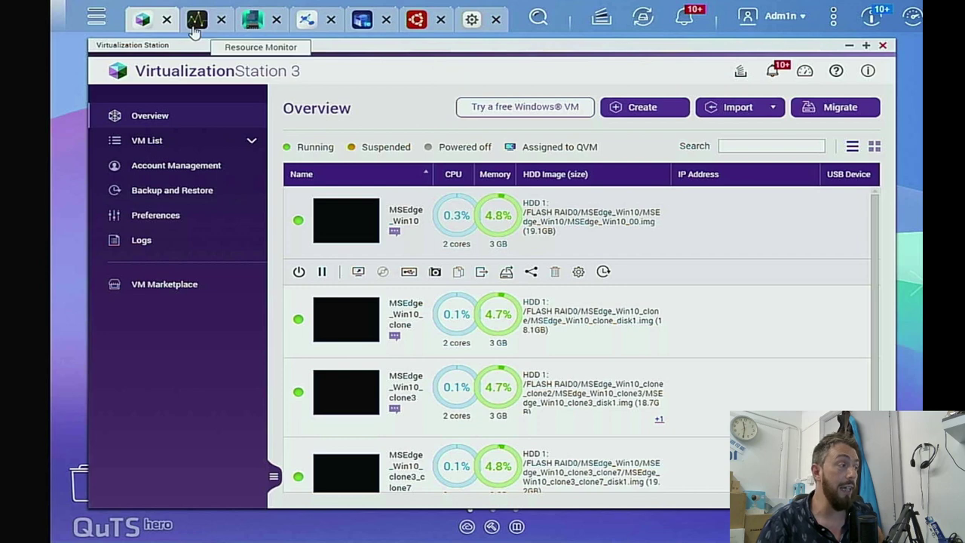
# Open Storage & Snapshots and display the Disks/VJBOD list of twelve installed disks.
pyautogui.click(365, 21)
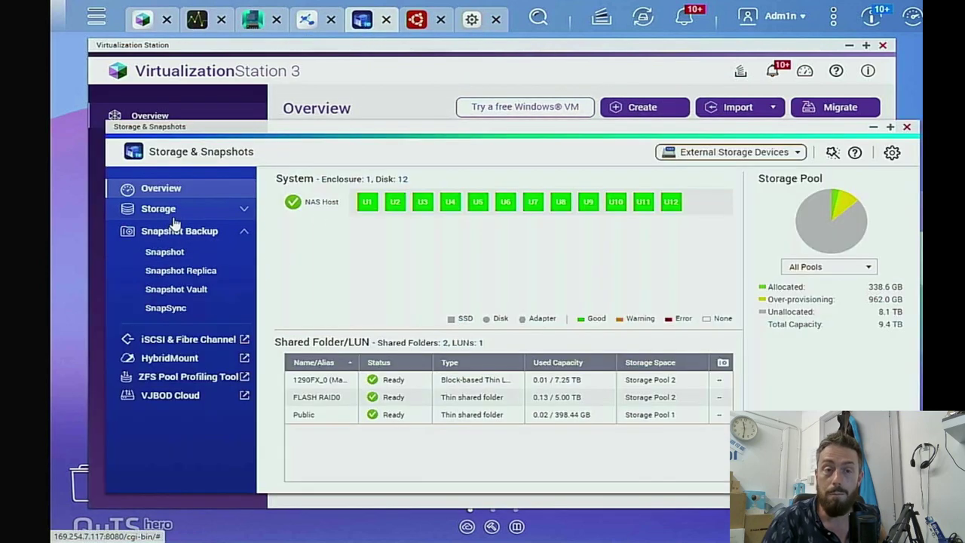
pyautogui.click(240, 213)
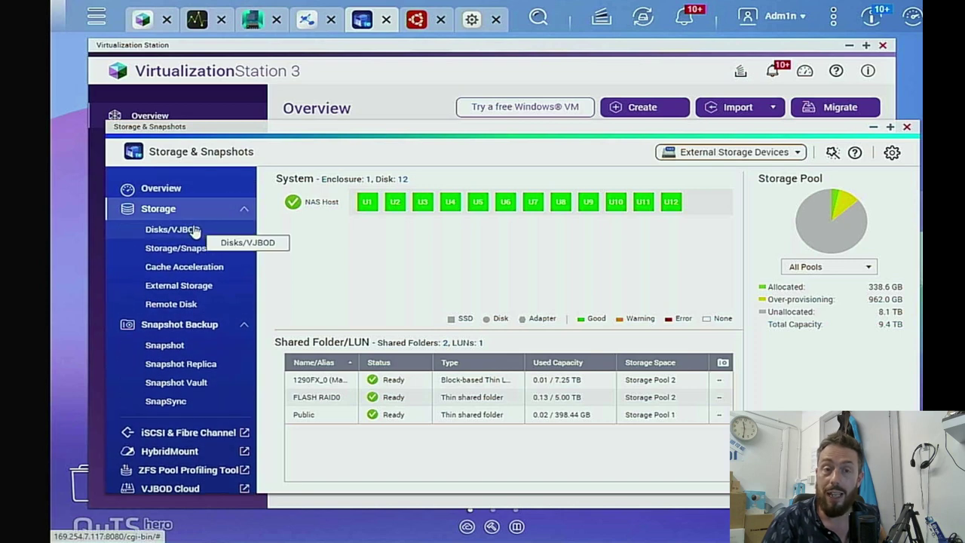
pyautogui.click(187, 233)
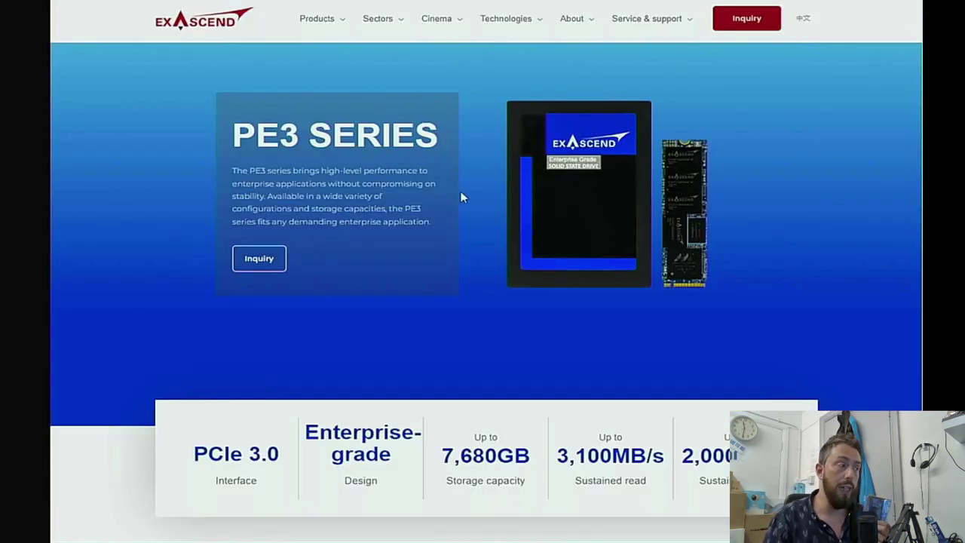
# Scroll to the Exascend PE3 datasheet and highlight the EXPE3U960GB's 3100 MB/s read and 1100 MB/s write figures.
pyautogui.scroll(-5, 461, 196)
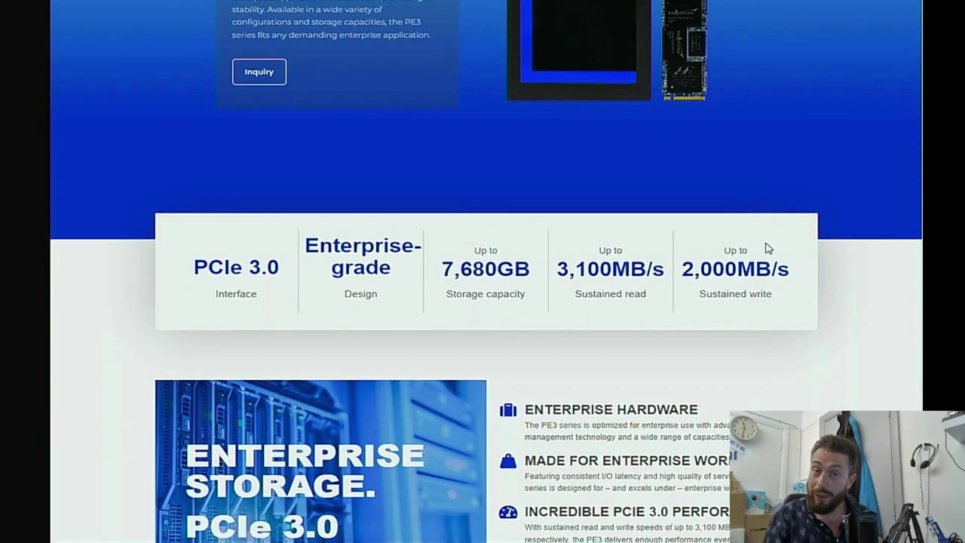
pyautogui.scroll(-10, 765, 246)
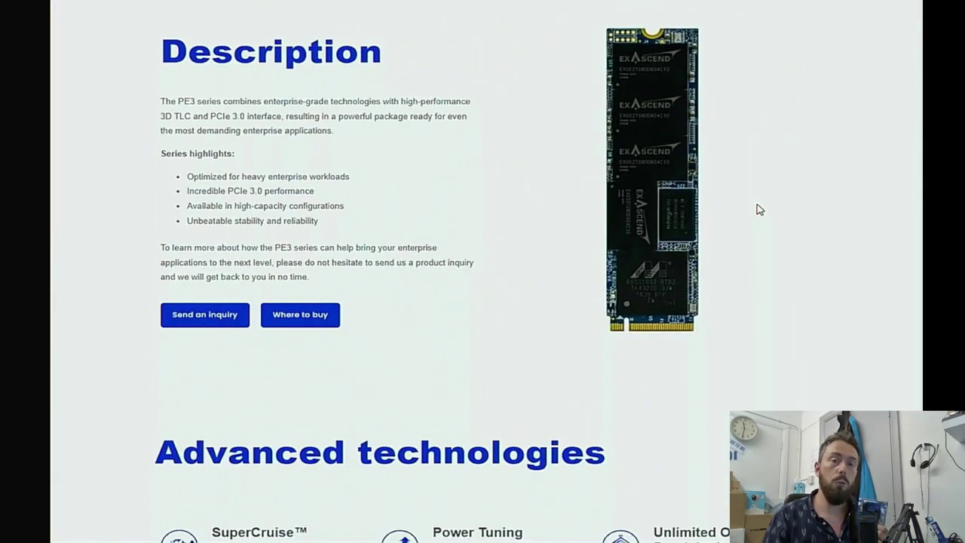
pyautogui.scroll(-12, 758, 210)
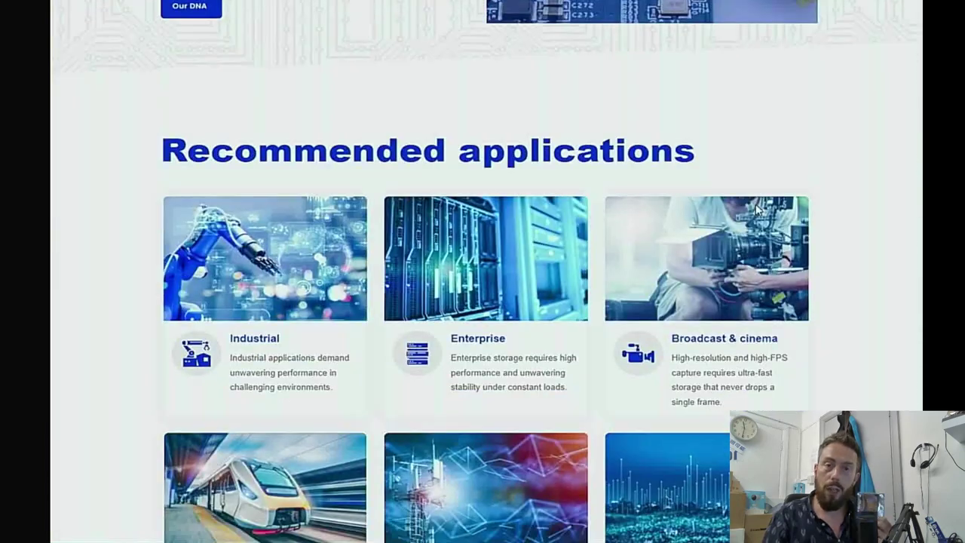
pyautogui.scroll(-10, 751, 212)
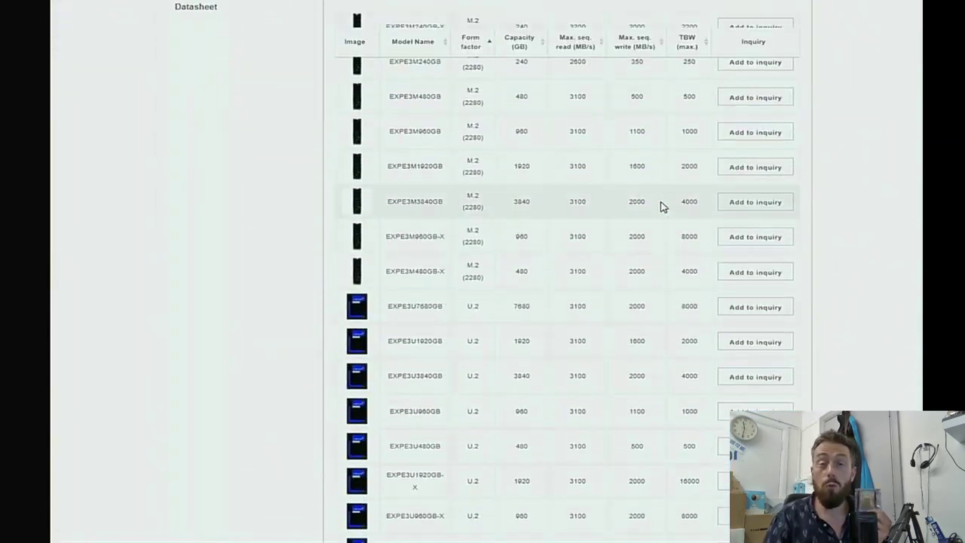
pyautogui.scroll(-3, 626, 213)
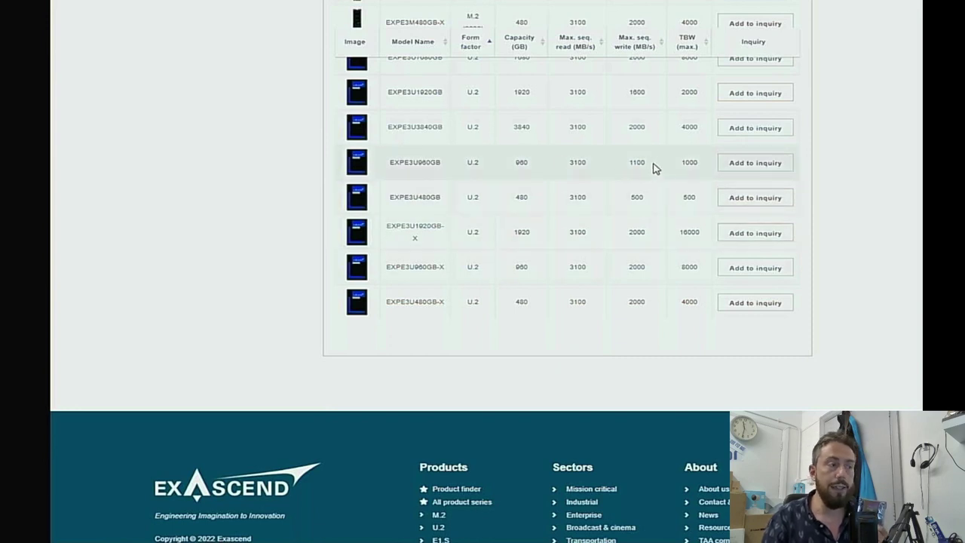
pyautogui.moveTo(596, 173); pyautogui.dragTo(562, 173)
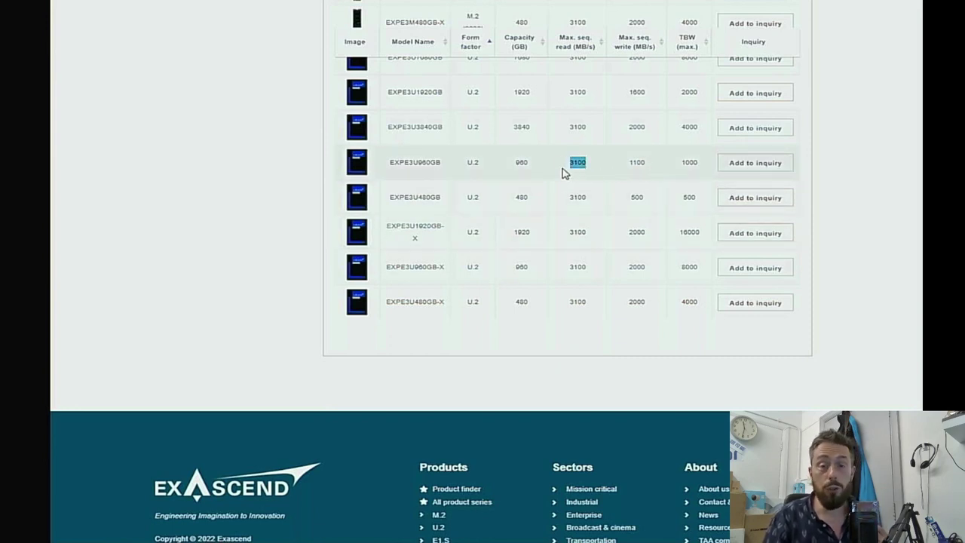
pyautogui.moveTo(630, 165); pyautogui.dragTo(650, 165)
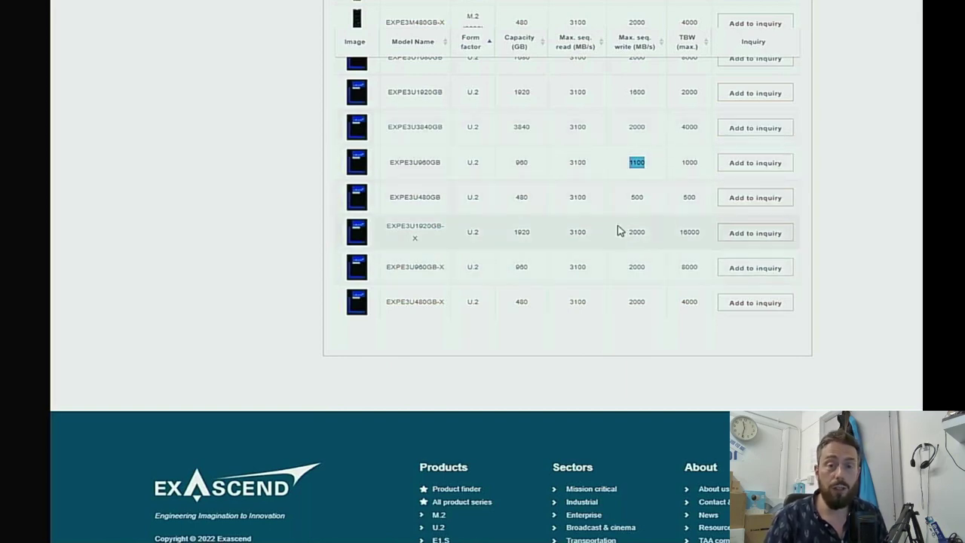
pyautogui.scroll(2, 641, 257)
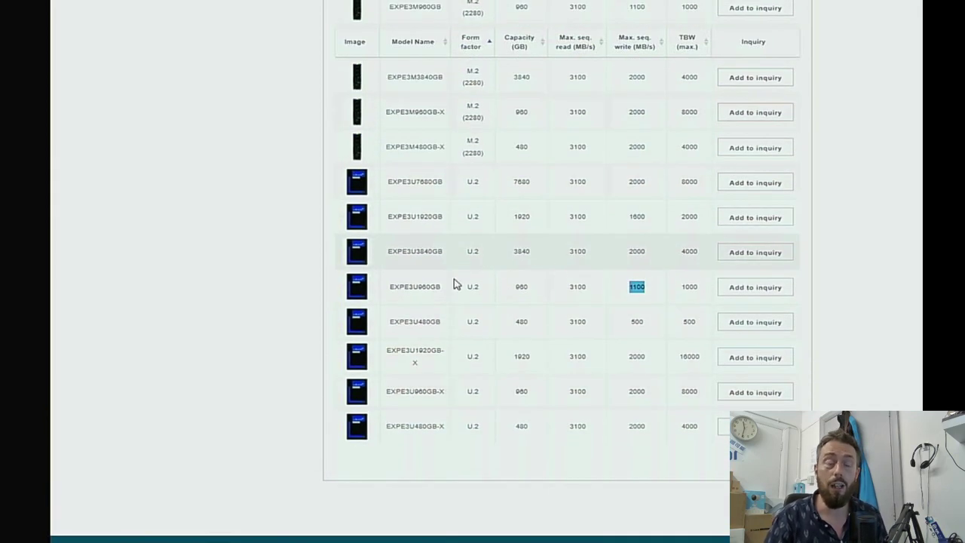
pyautogui.scroll(1, 51, 106)
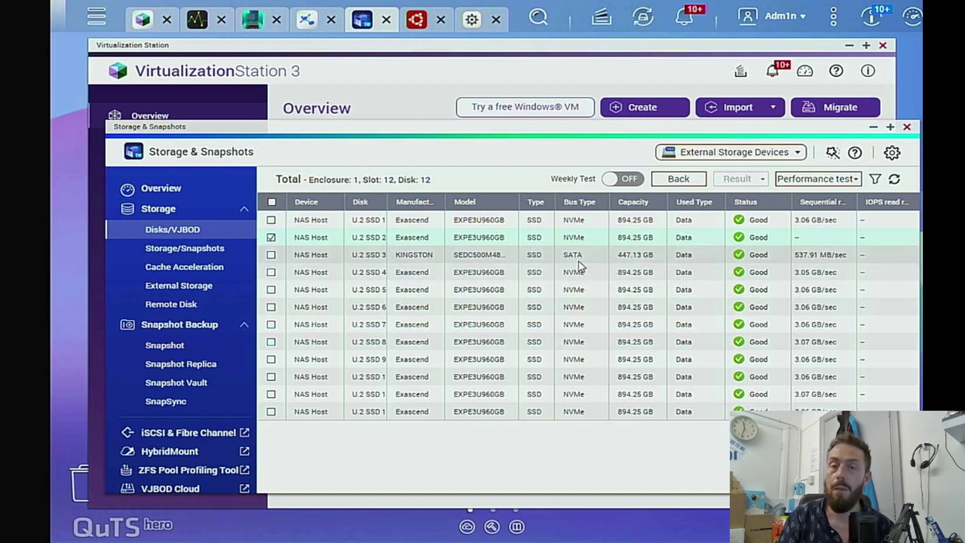
# Run a Sequential read performance test on U.2 SSD 2, then go back to the Overview.
pyautogui.click(579, 257)
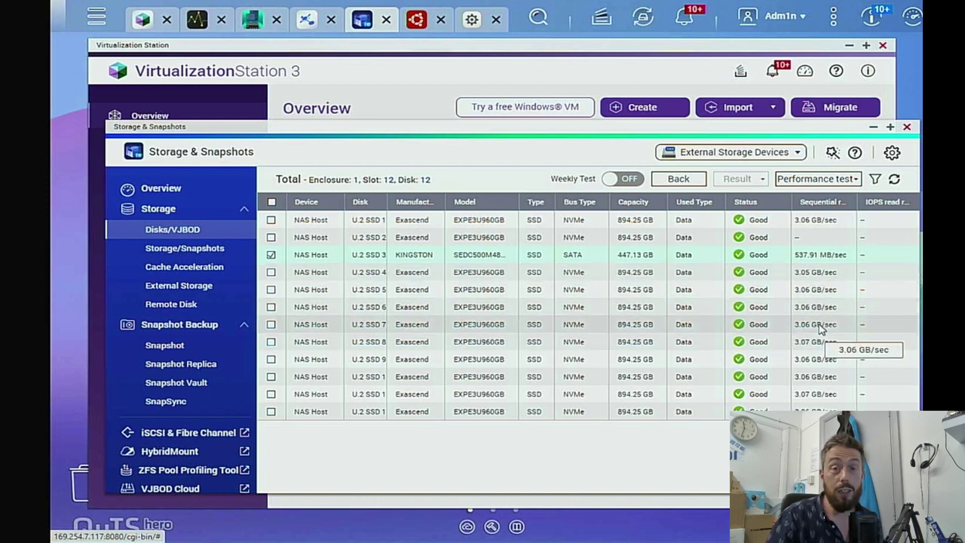
pyautogui.click(784, 238)
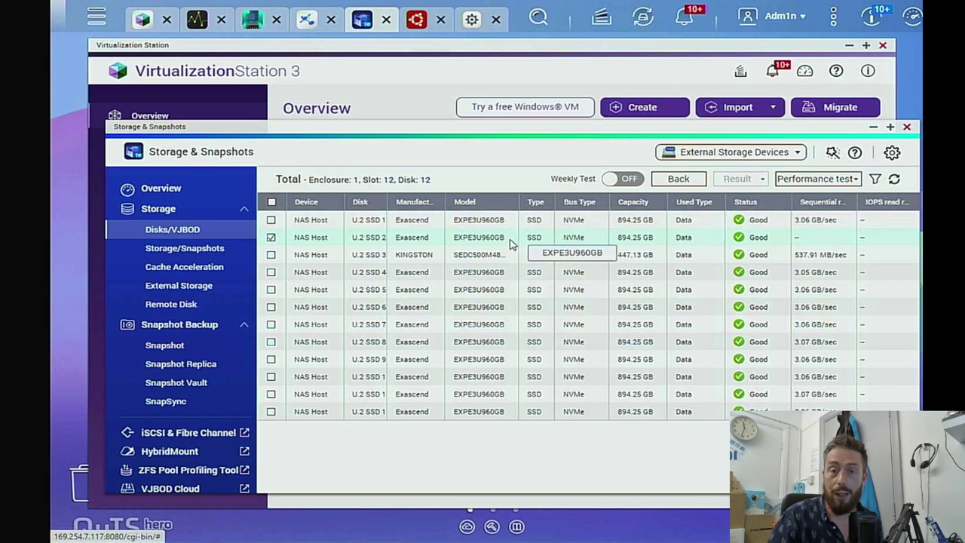
pyautogui.click(794, 184)
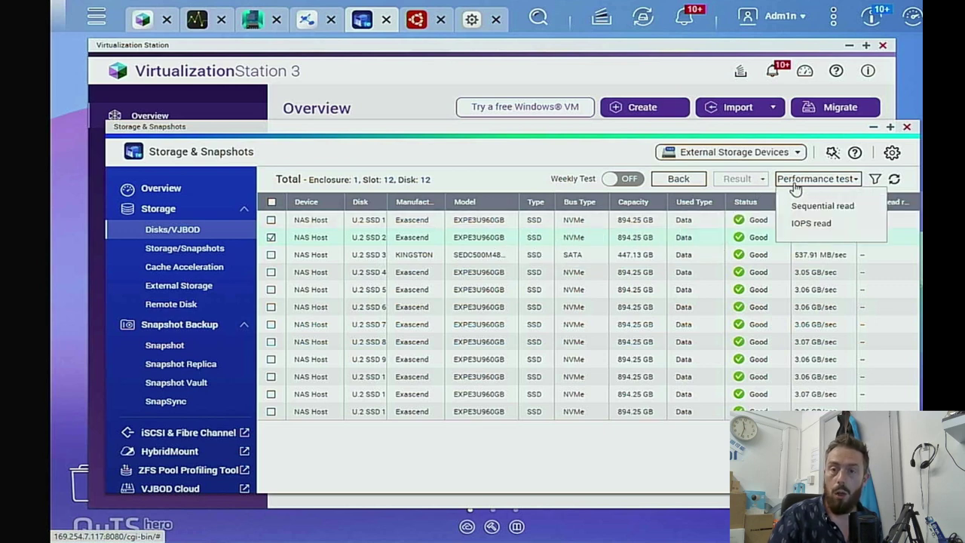
pyautogui.click(805, 206)
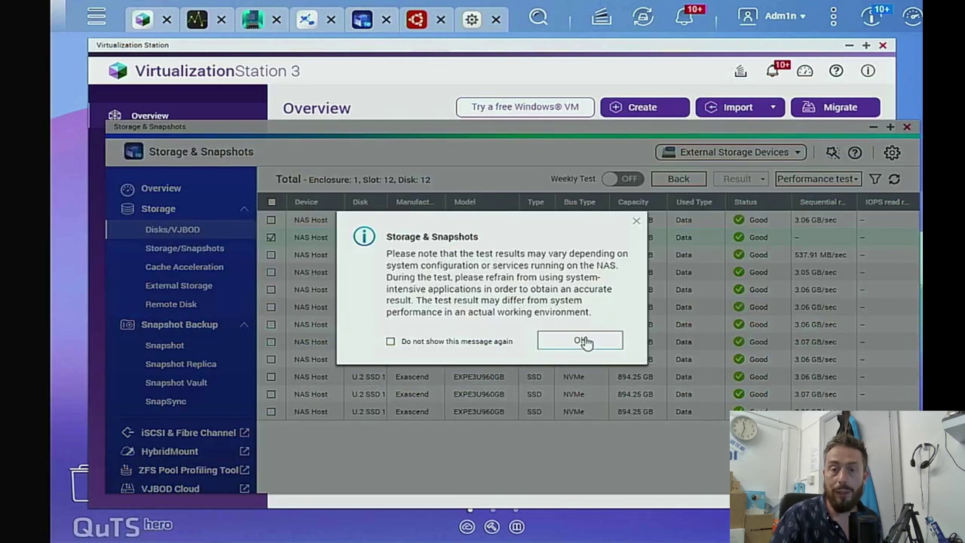
pyautogui.click(584, 340)
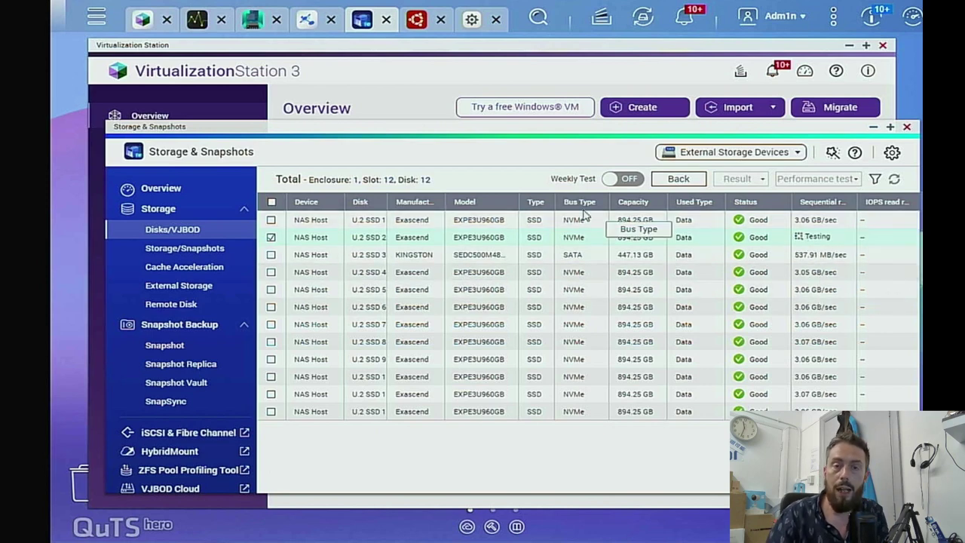
pyautogui.click(161, 188)
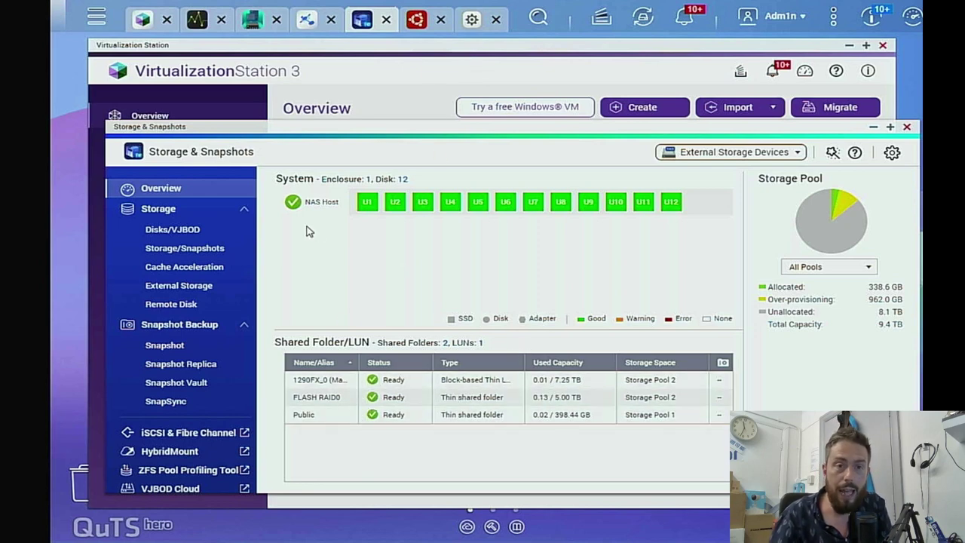
# List the storage pools and expand Storage Pool 2 to show its contents.
pyautogui.click(175, 249)
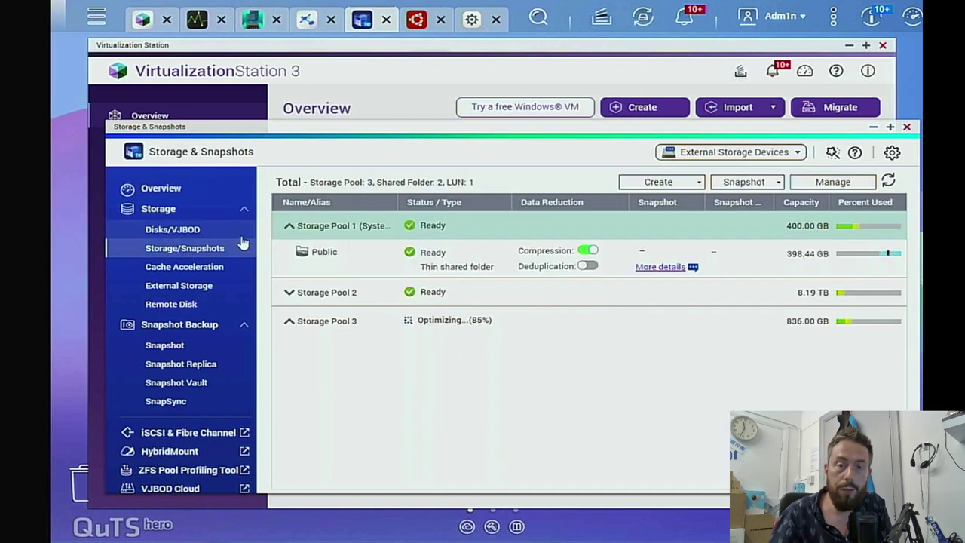
pyautogui.click(377, 321)
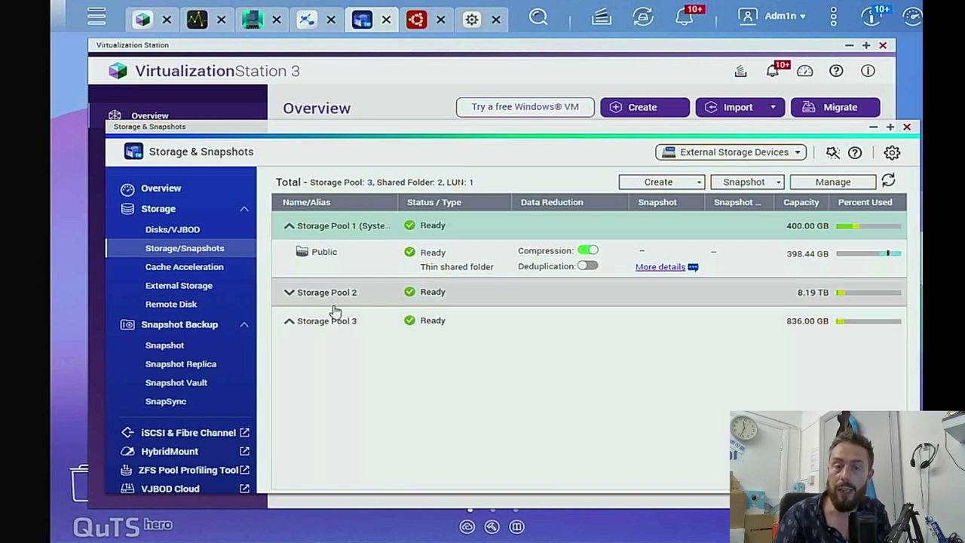
pyautogui.click(290, 323)
pyautogui.click(291, 296)
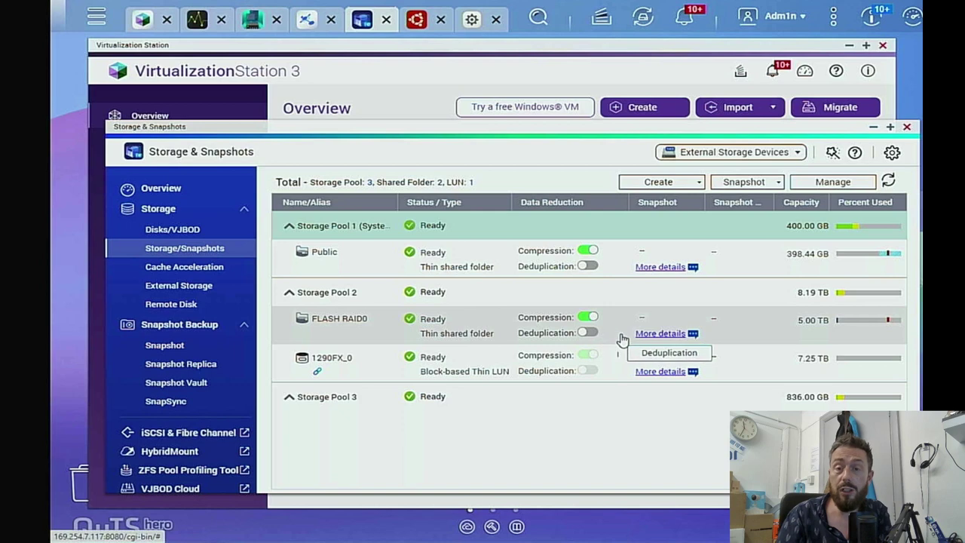
# Inspect FLASH RAID0's details, data reduction info and statistics, then close both dialogs.
pyautogui.click(651, 344)
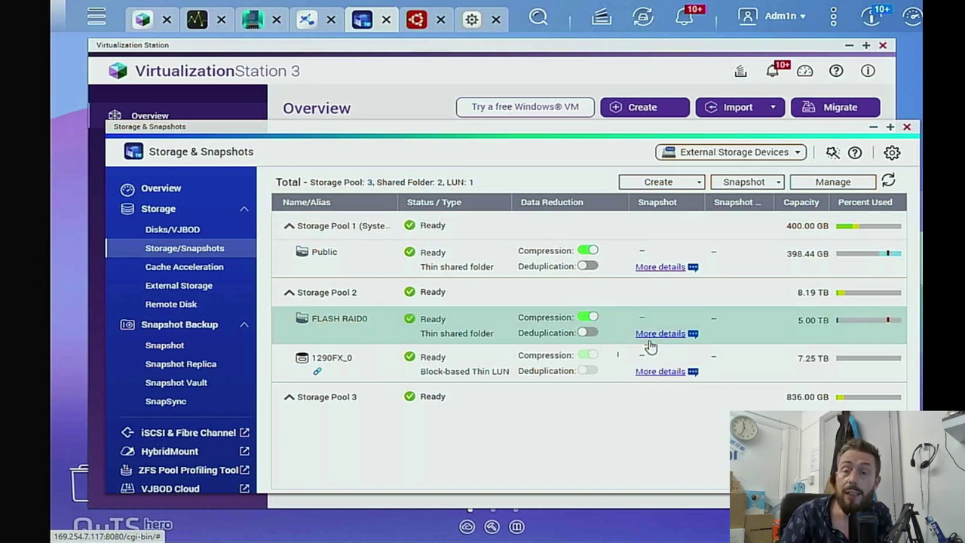
pyautogui.click(661, 334)
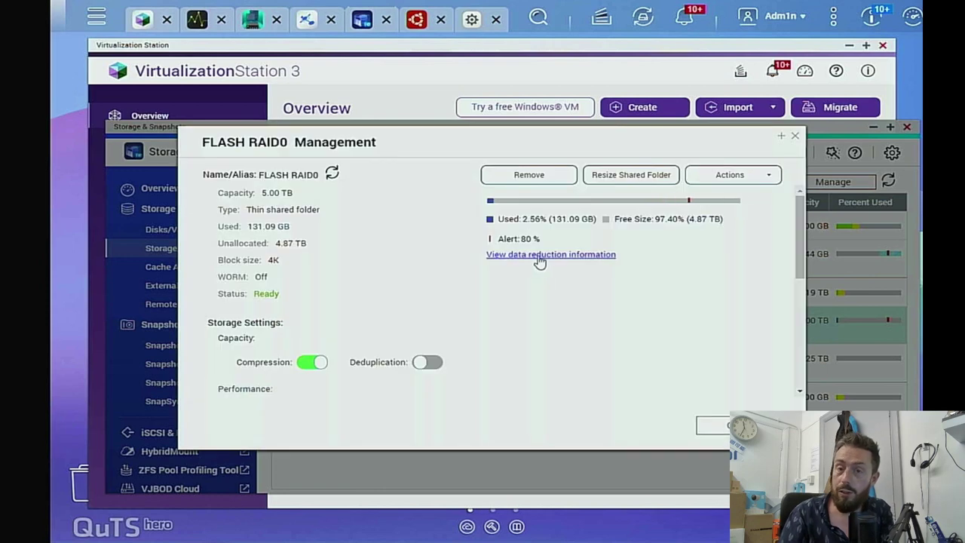
pyautogui.click(531, 255)
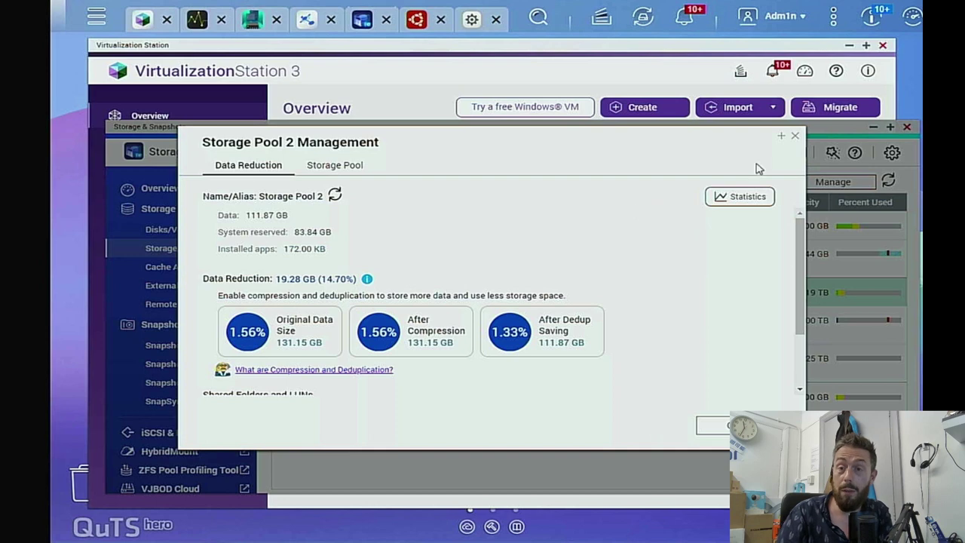
pyautogui.click(740, 196)
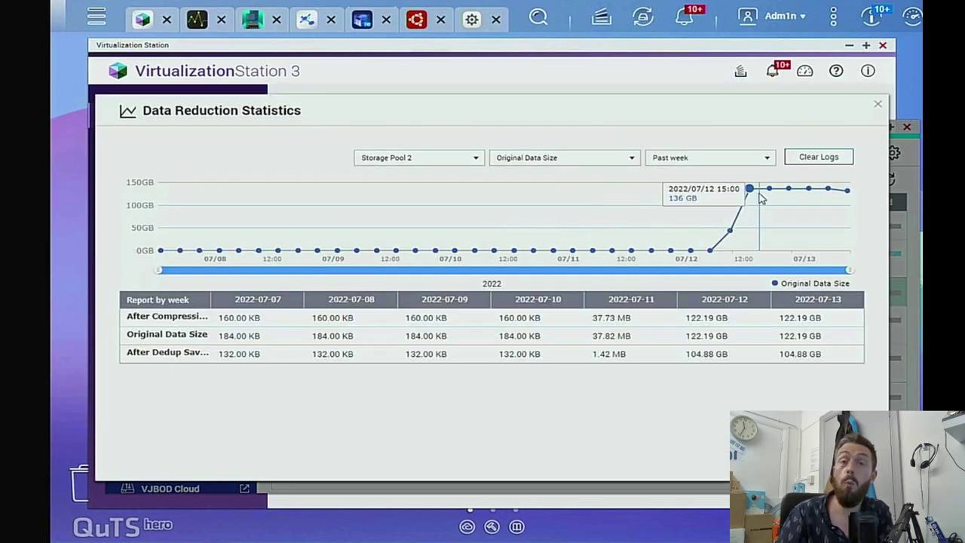
pyautogui.click(878, 104)
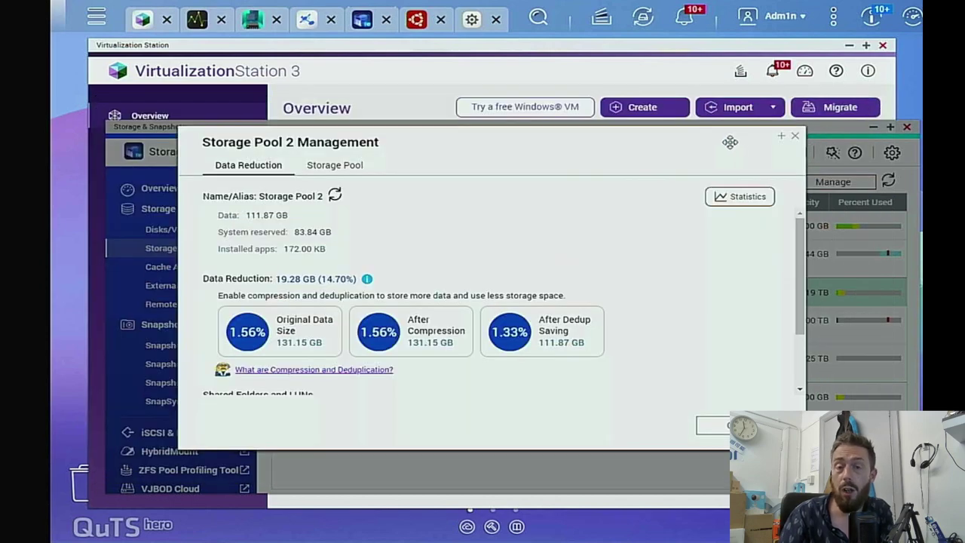
pyautogui.click(794, 136)
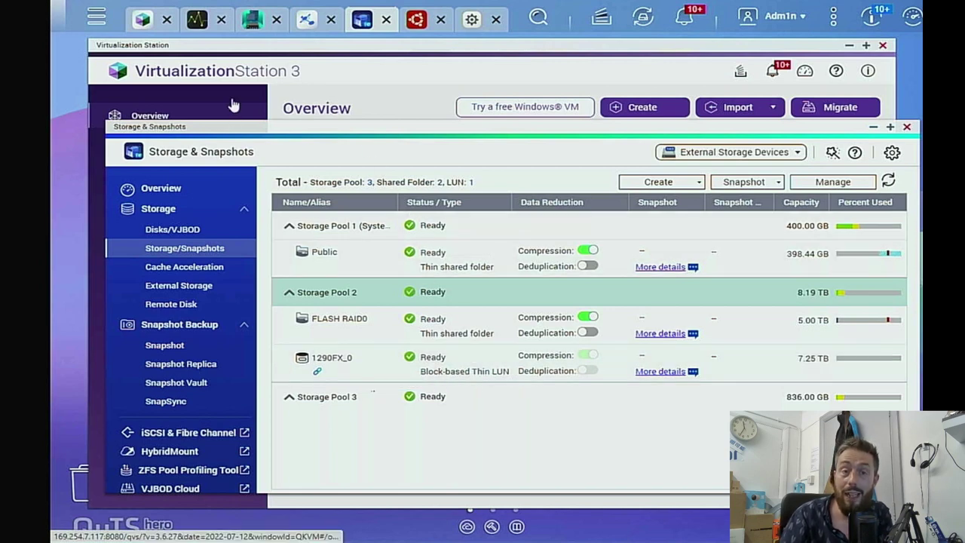
pyautogui.click(255, 21)
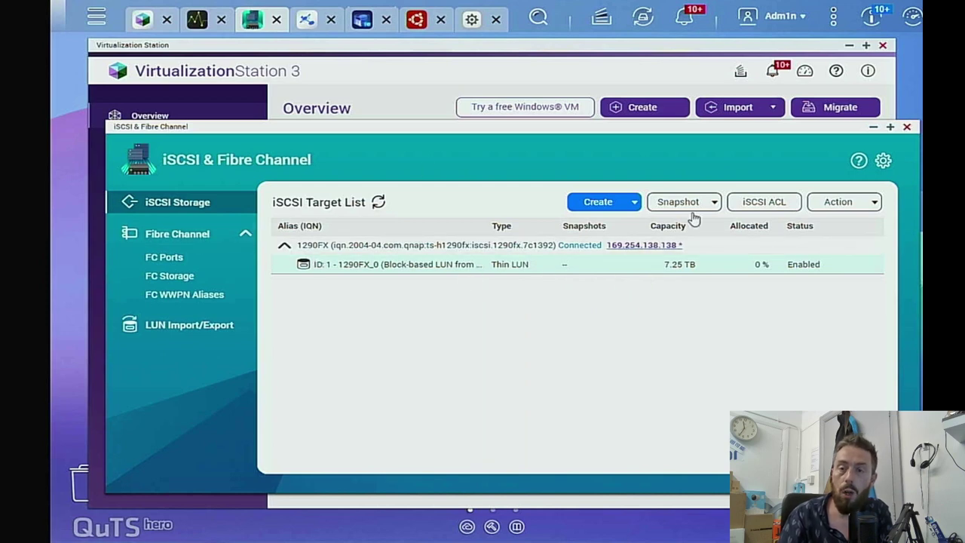
pyautogui.click(872, 127)
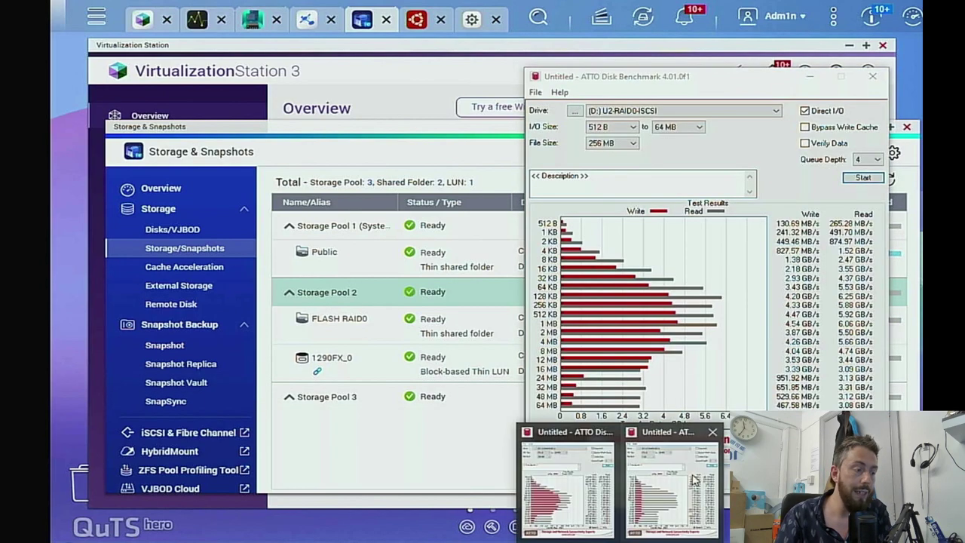
# Arrange the 1 GB and 256 MB ATTO result windows side by side.
pyautogui.click(695, 479)
pyautogui.moveTo(577, 105); pyautogui.dragTo(218, 92)
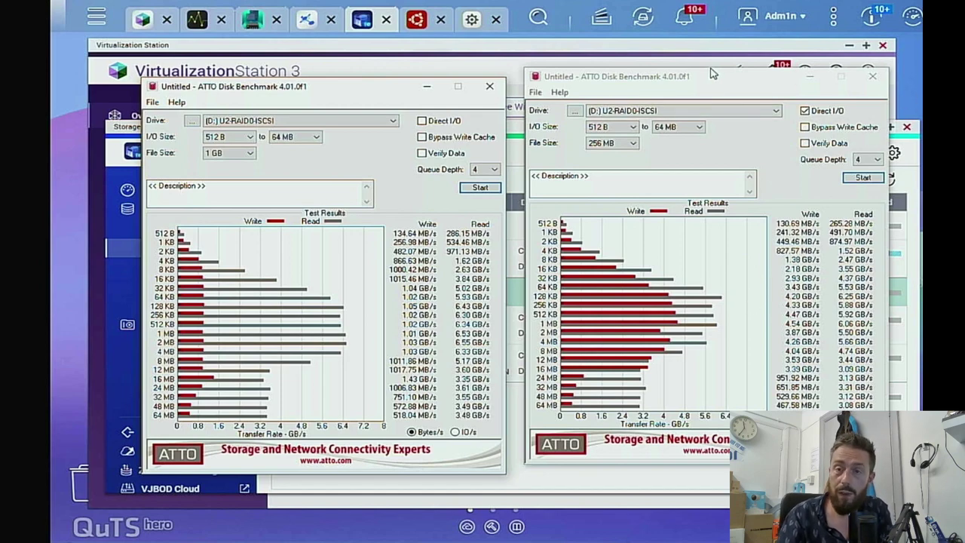
pyautogui.moveTo(712, 81); pyautogui.dragTo(711, 53)
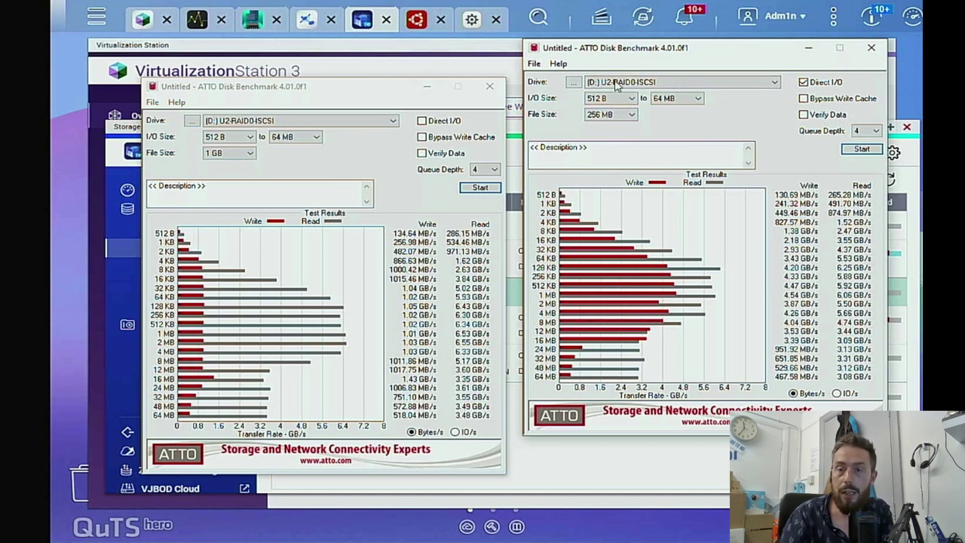
pyautogui.moveTo(392, 92); pyautogui.dragTo(385, 89)
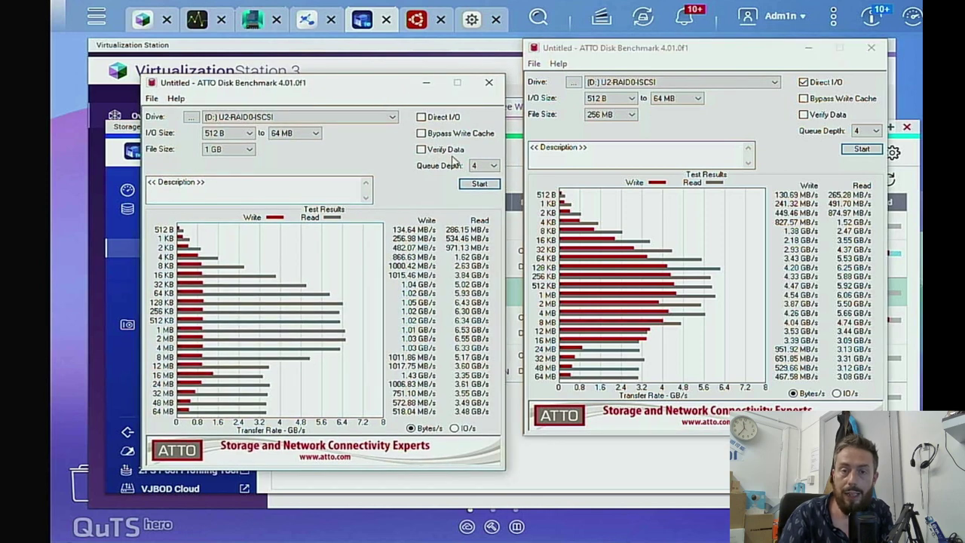
# Rerun the iSCSI drive benchmark with a 4 GB file size and minimize its window.
pyautogui.click(214, 151)
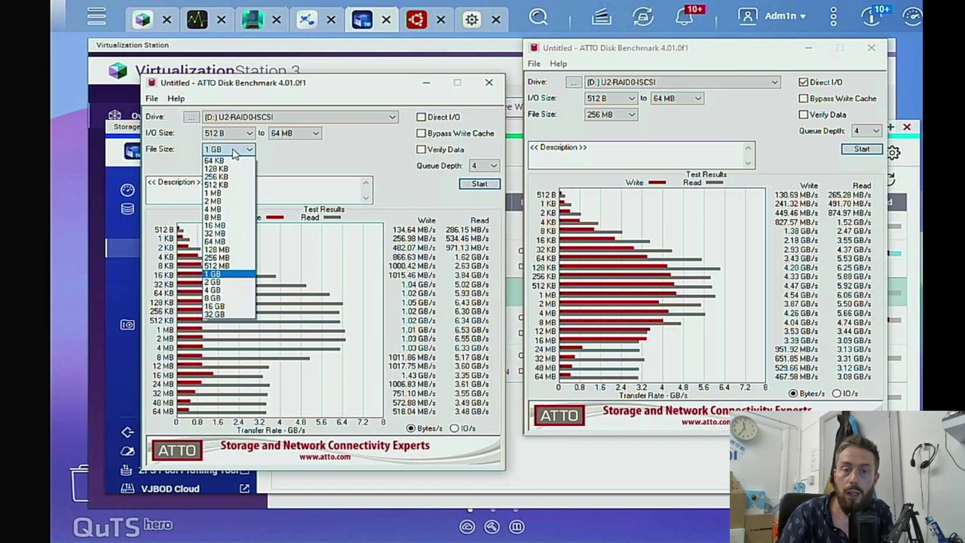
pyautogui.click(216, 289)
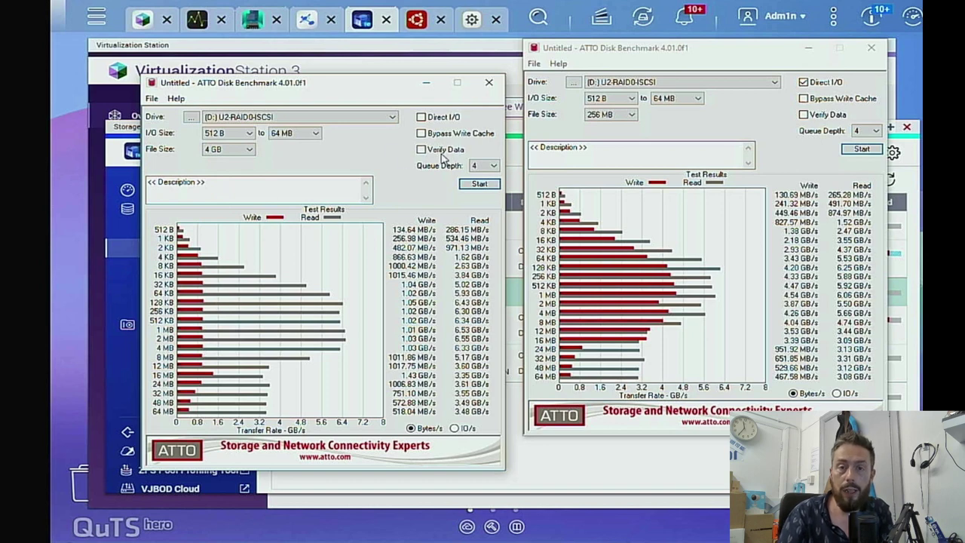
pyautogui.click(468, 184)
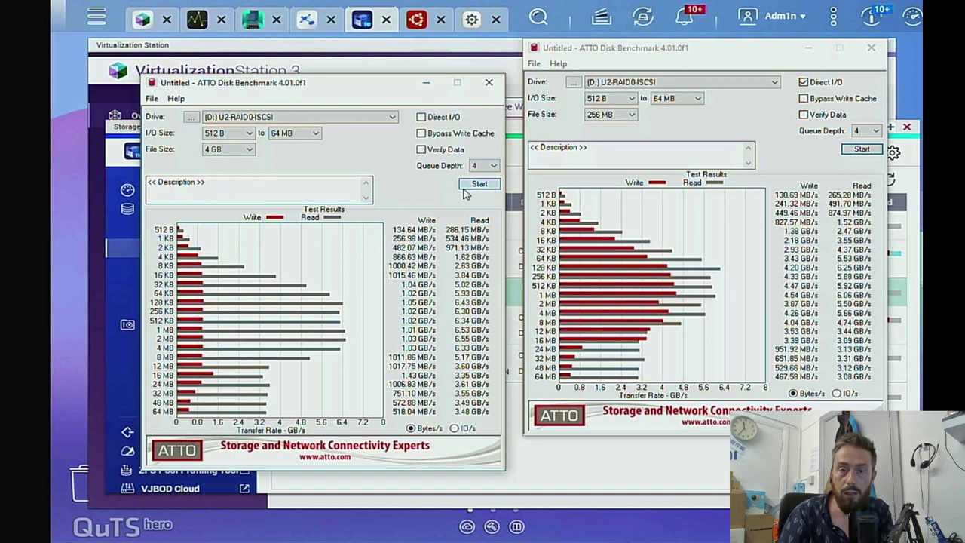
pyautogui.click(427, 85)
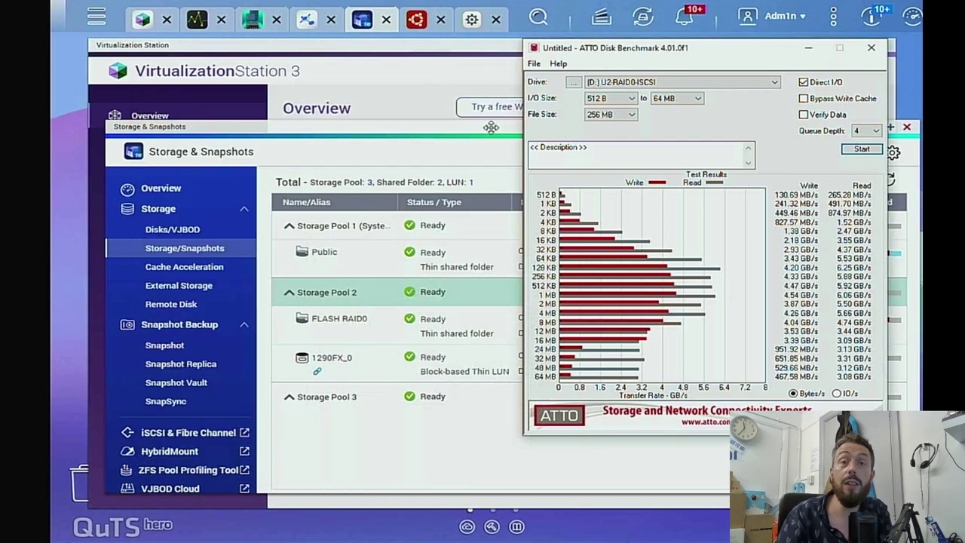
# Minimize the other ATTO window and bring Storage & Snapshots back to the front.
pyautogui.click(819, 55)
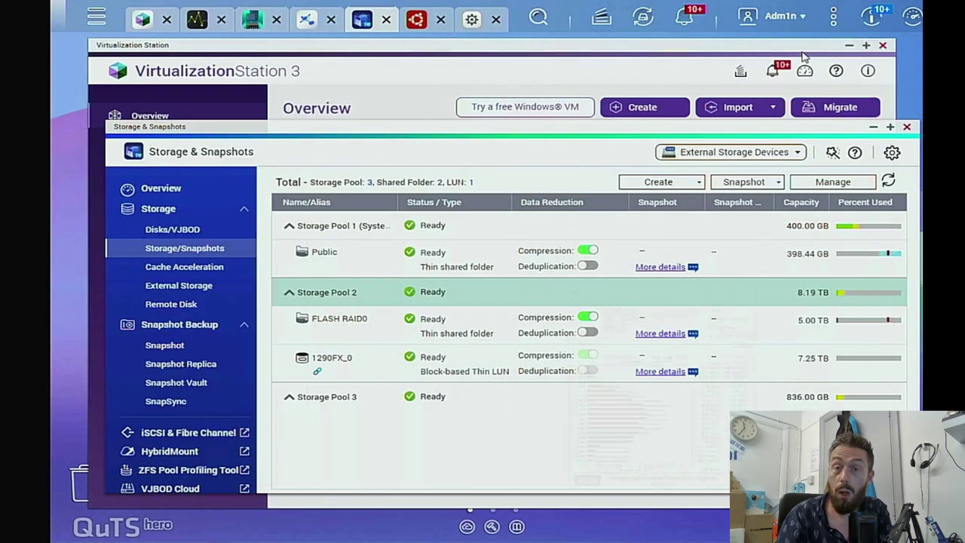
pyautogui.click(363, 22)
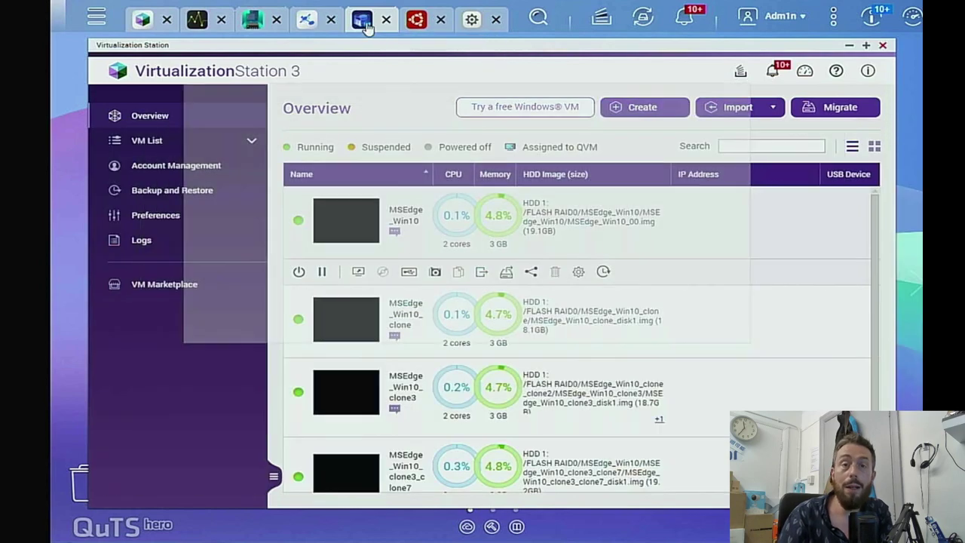
pyautogui.click(363, 22)
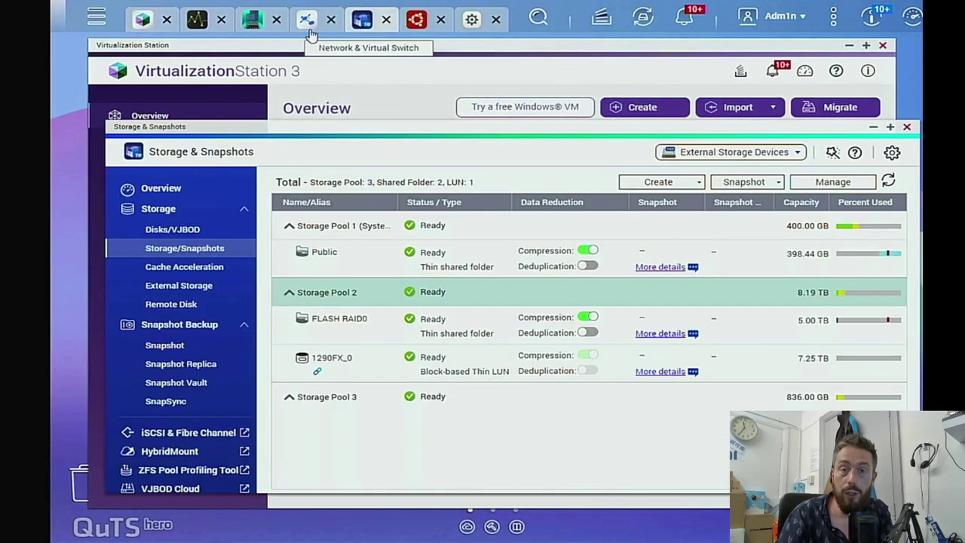
# Show the disk list with U.2 SSD 2 ticked and briefly check Resource Monitor.
pyautogui.click(172, 230)
pyautogui.click(301, 233)
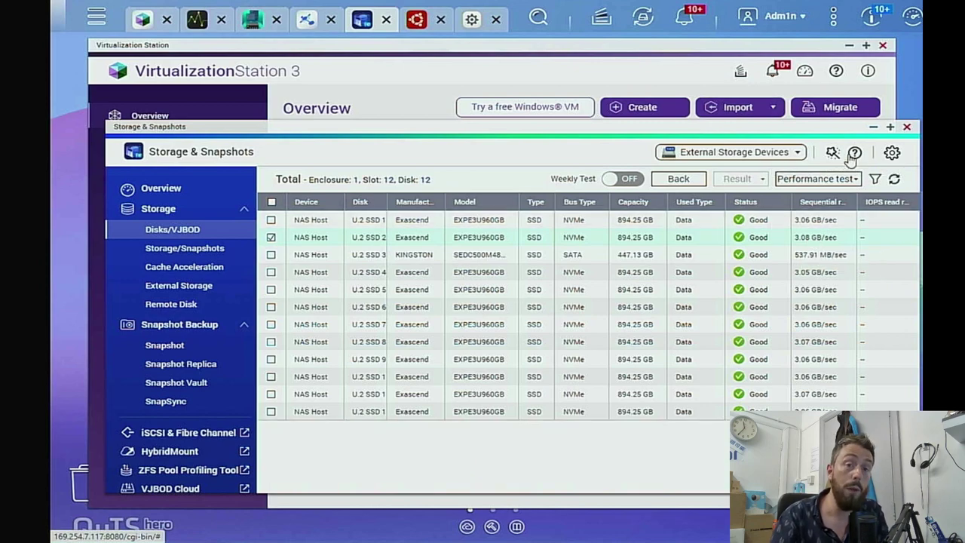
pyautogui.click(193, 22)
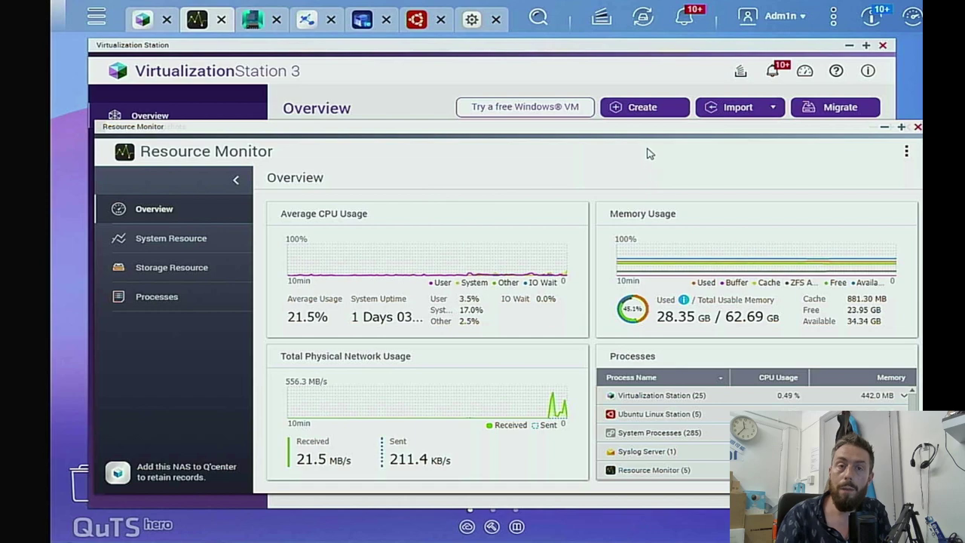
pyautogui.click(882, 128)
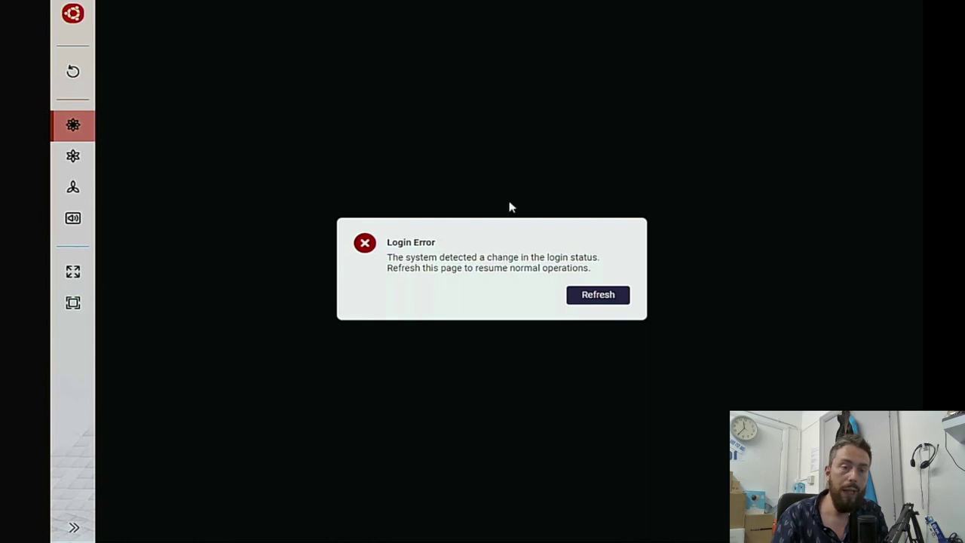
# Refresh after the login error, unlock Ubuntu with the account password, and view System Monitor via Activities.
pyautogui.click(596, 294)
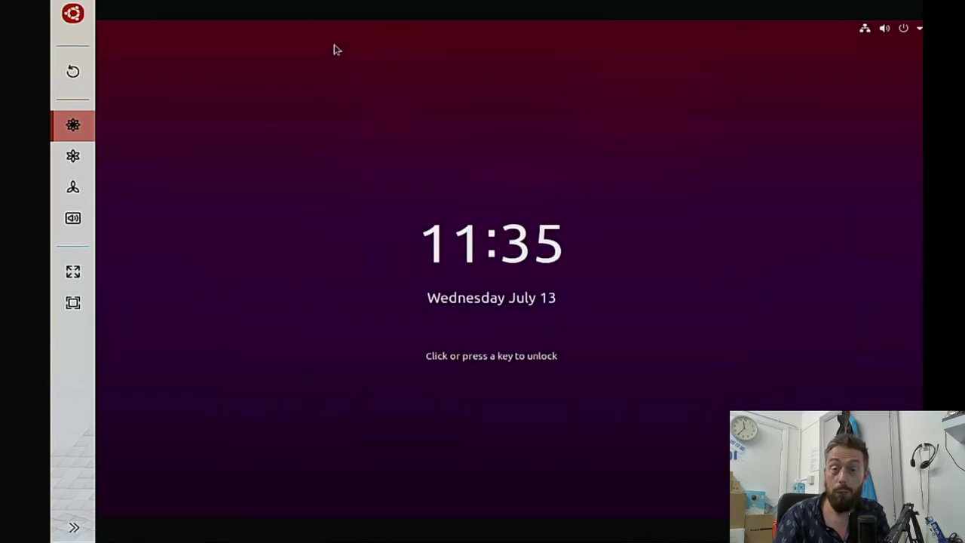
pyautogui.click(469, 245)
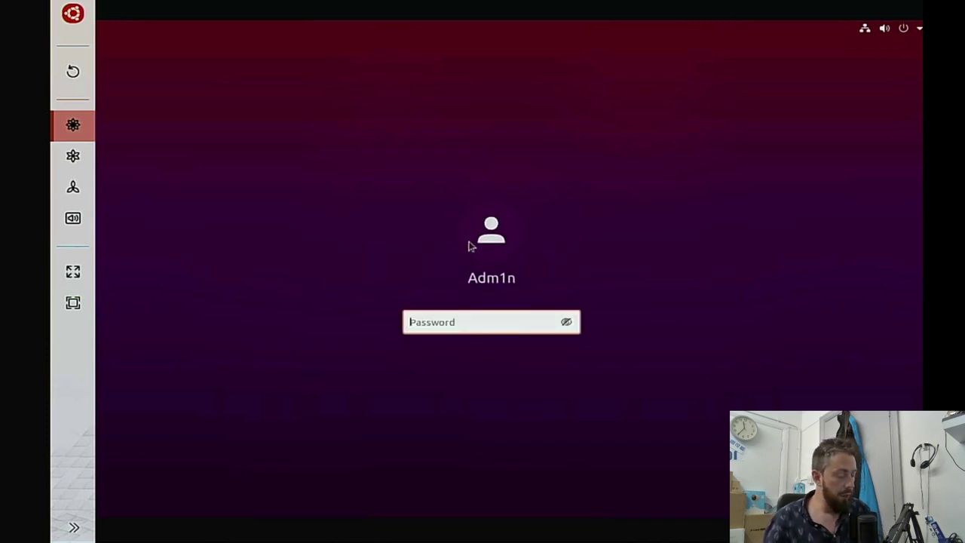
pyautogui.write('••••••••••')
pyautogui.press('Return')
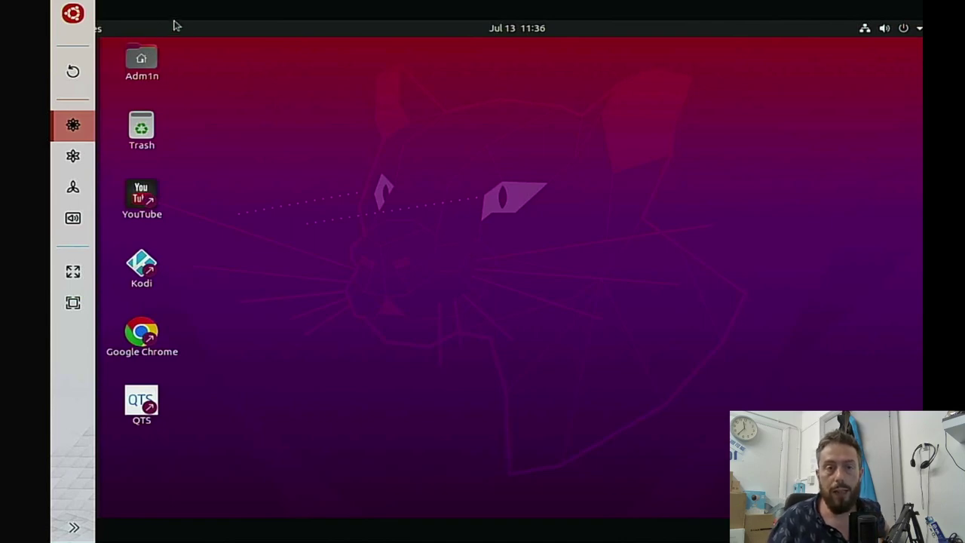
pyautogui.moveTo(104, 16)
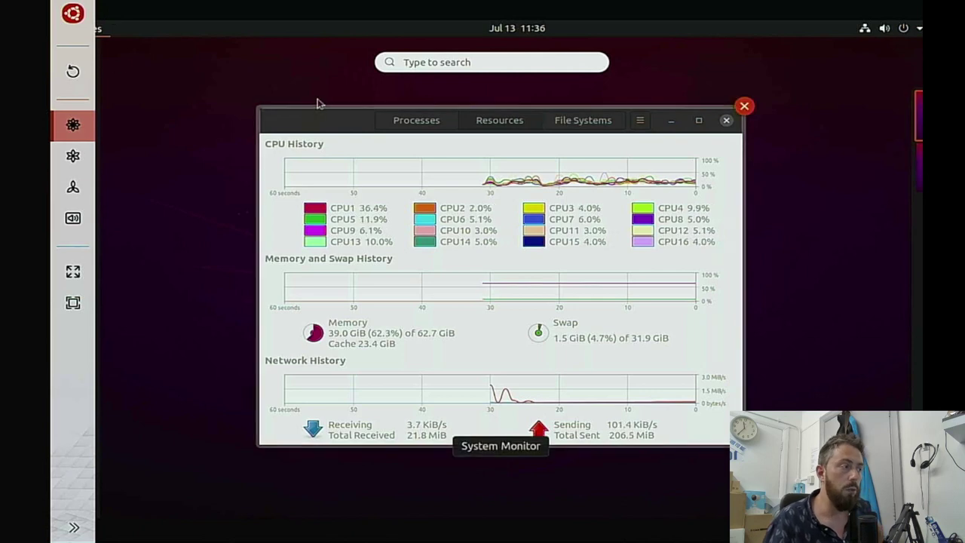
pyautogui.moveTo(319, 122); pyautogui.dragTo(627, 244)
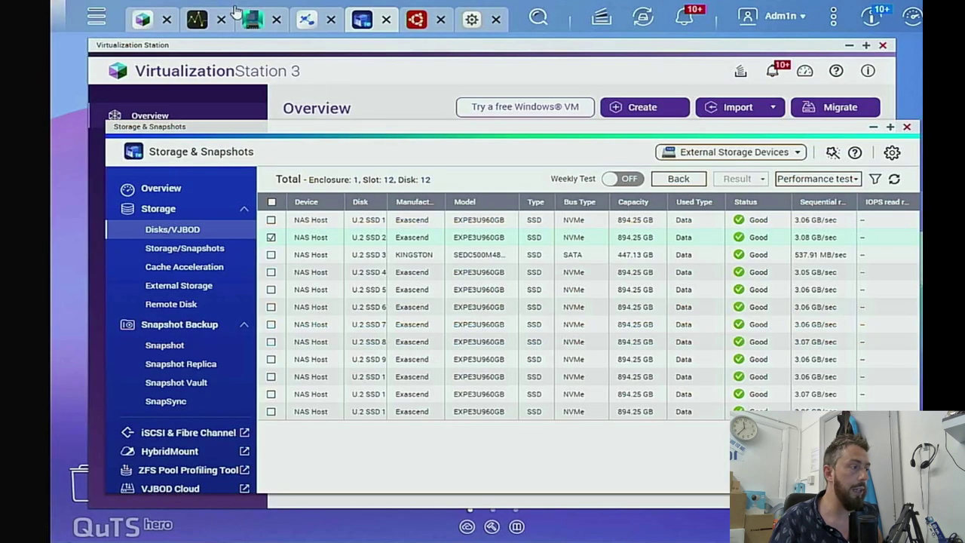
# Switch the Ubuntu 20.04 instance's Enabled toggle off in Ubuntu Linux Station and confirm with OK.
pyautogui.click(416, 19)
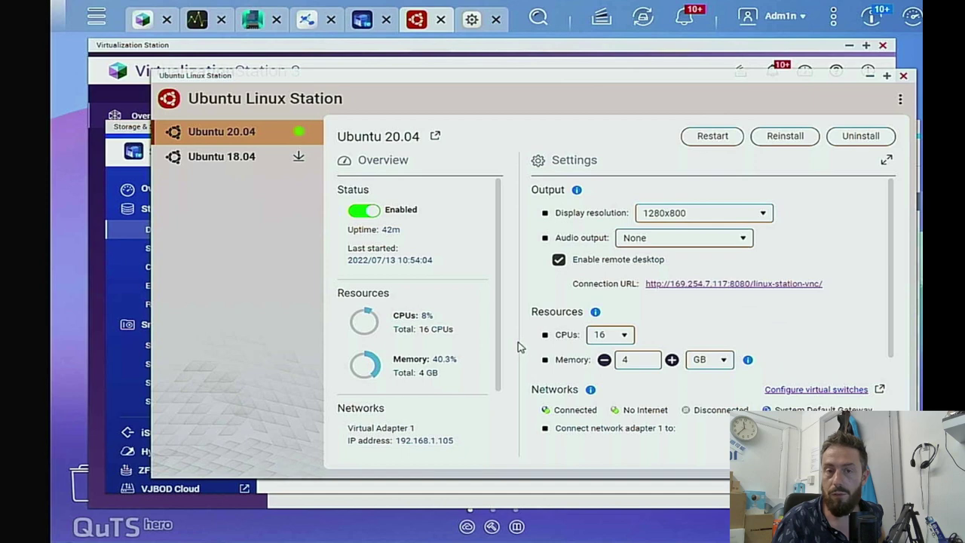
pyautogui.scroll(-2, 469, 349)
pyautogui.scroll(-3, 590, 361)
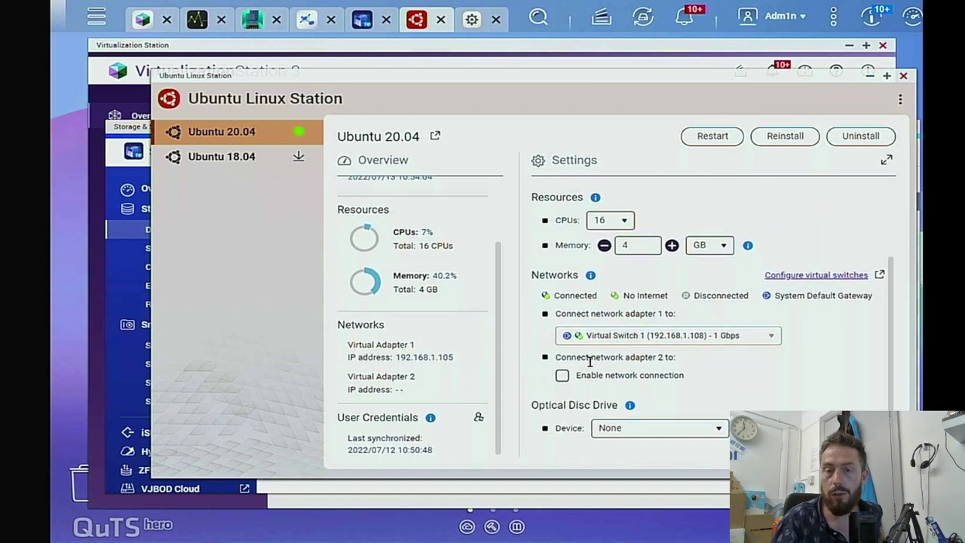
pyautogui.scroll(2, 457, 366)
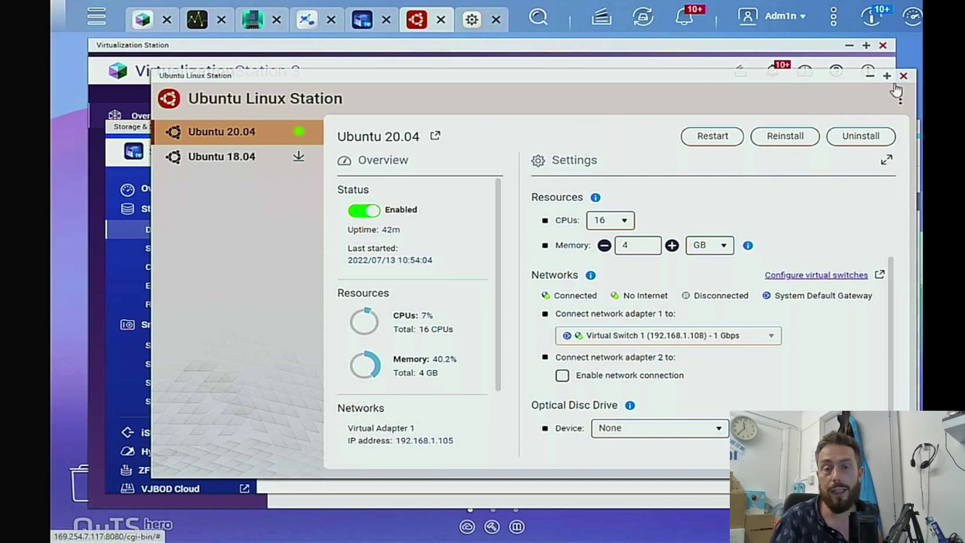
pyautogui.click(365, 214)
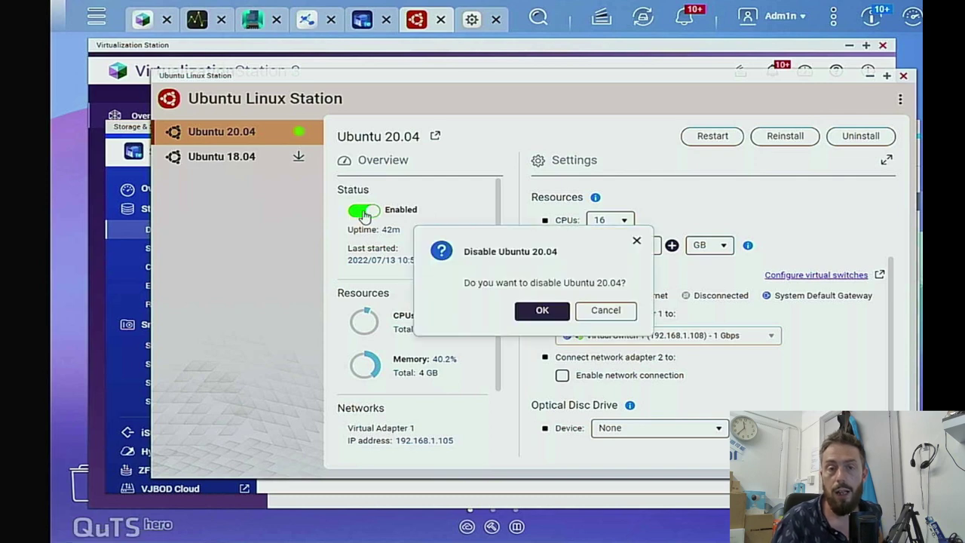
pyautogui.click(542, 310)
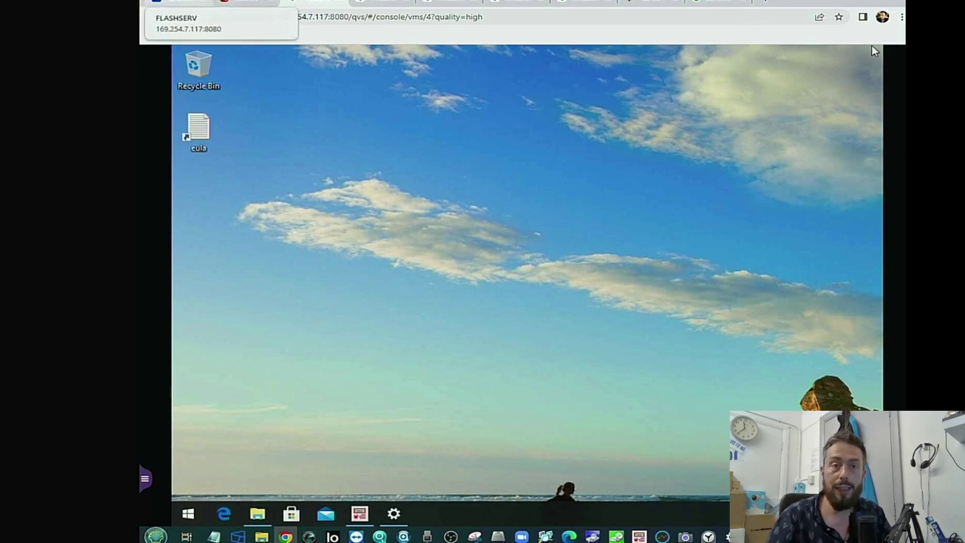
# Reload the blank MSEdge_Win10_clone4 and neighbouring VM consoles, collapsing their side menus.
pyautogui.click(458, 3)
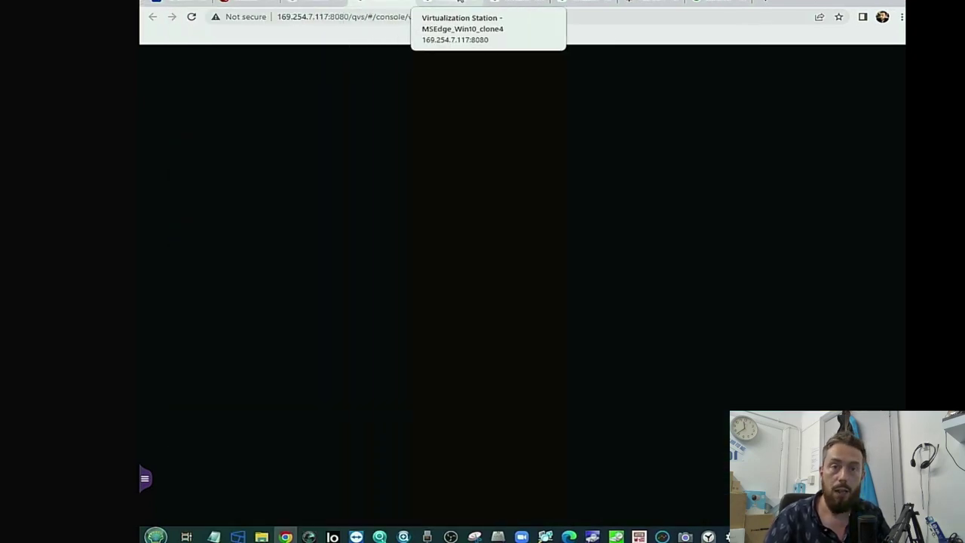
pyautogui.click(422, 22)
pyautogui.press('Return')
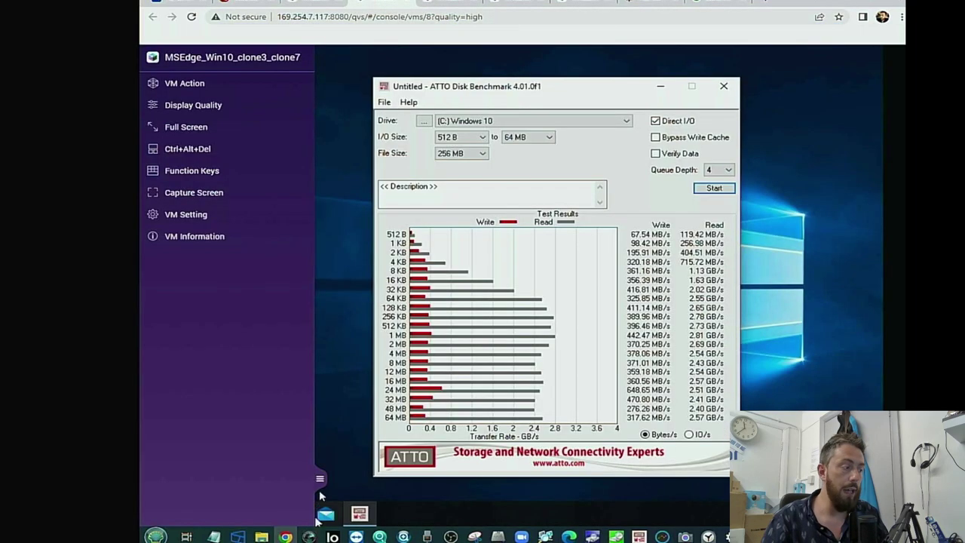
pyautogui.click(320, 478)
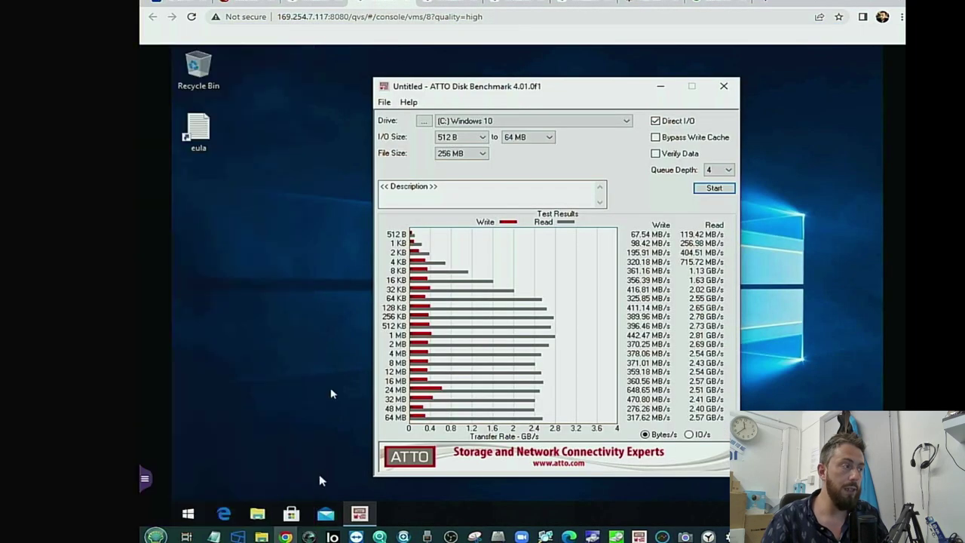
pyautogui.click(443, 5)
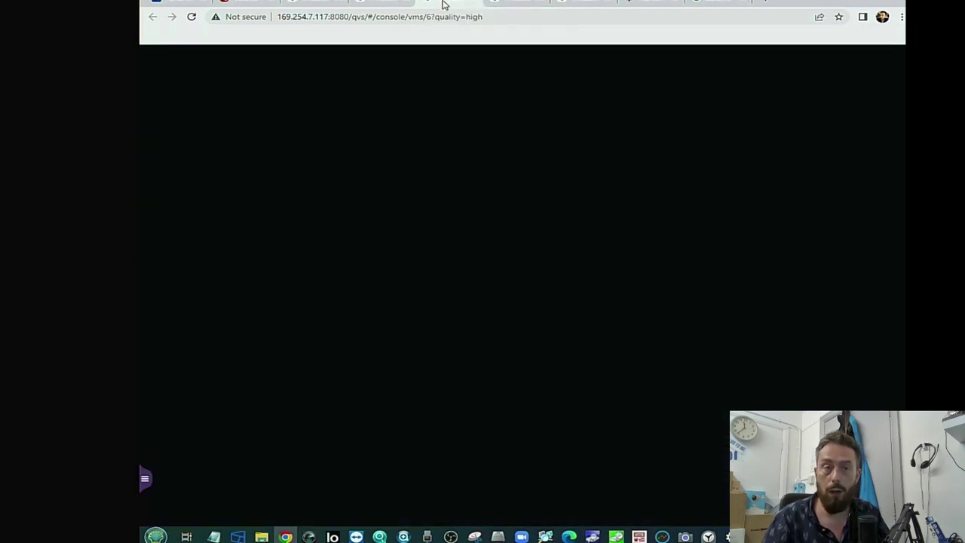
pyautogui.click(443, 16)
pyautogui.press('Return')
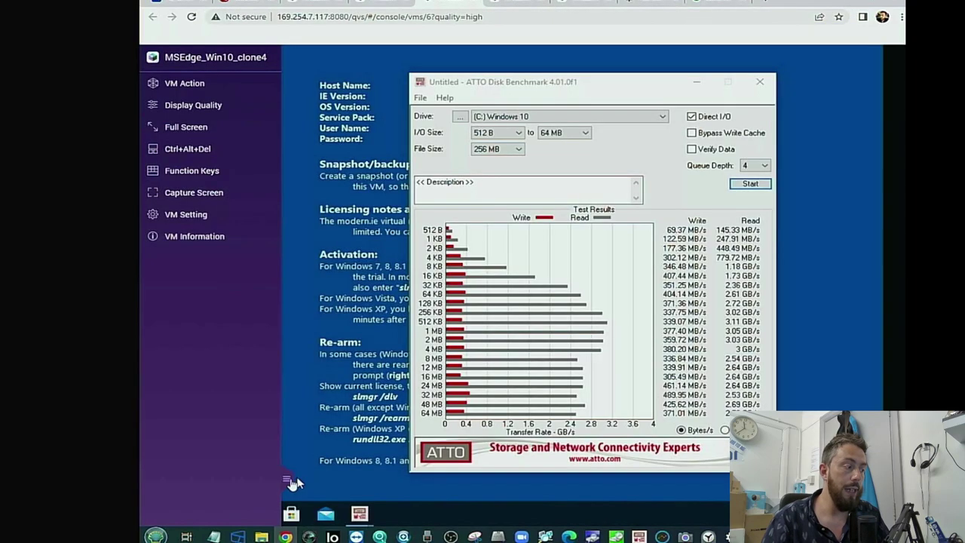
pyautogui.click(288, 481)
# Compare each cloned VM's ATTO results across the console tabs, ending on the QuTS hero desktop.
pyautogui.click(519, 4)
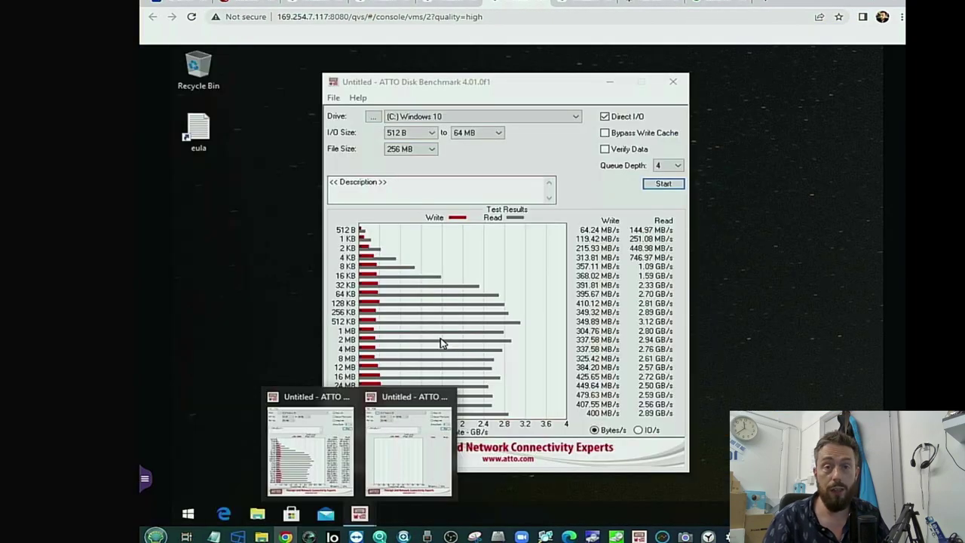
pyautogui.click(584, 6)
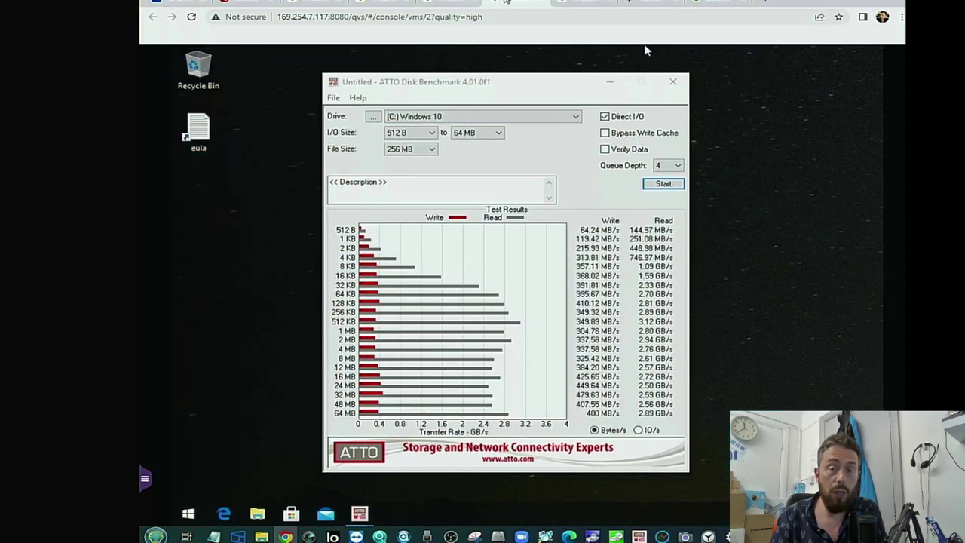
pyautogui.click(513, 3)
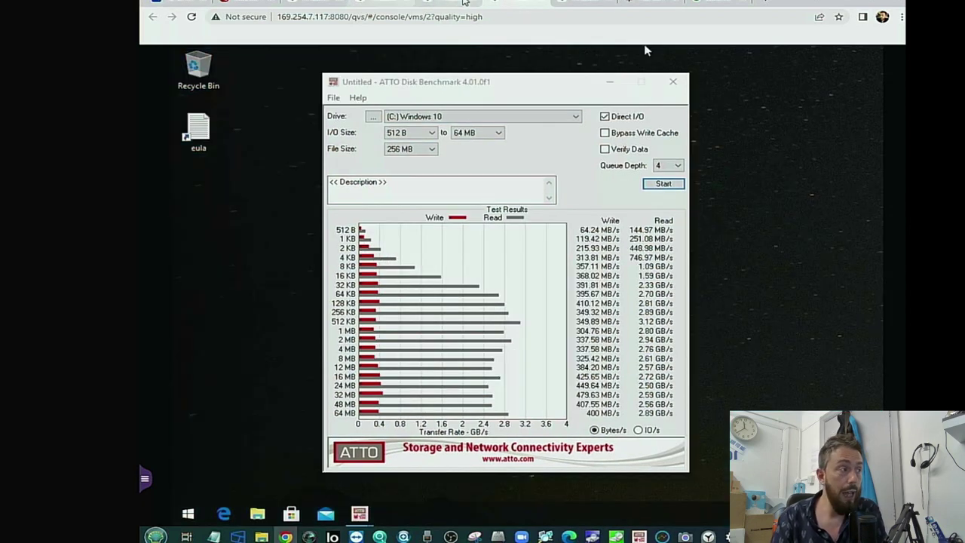
pyautogui.click(411, 4)
pyautogui.click(348, 4)
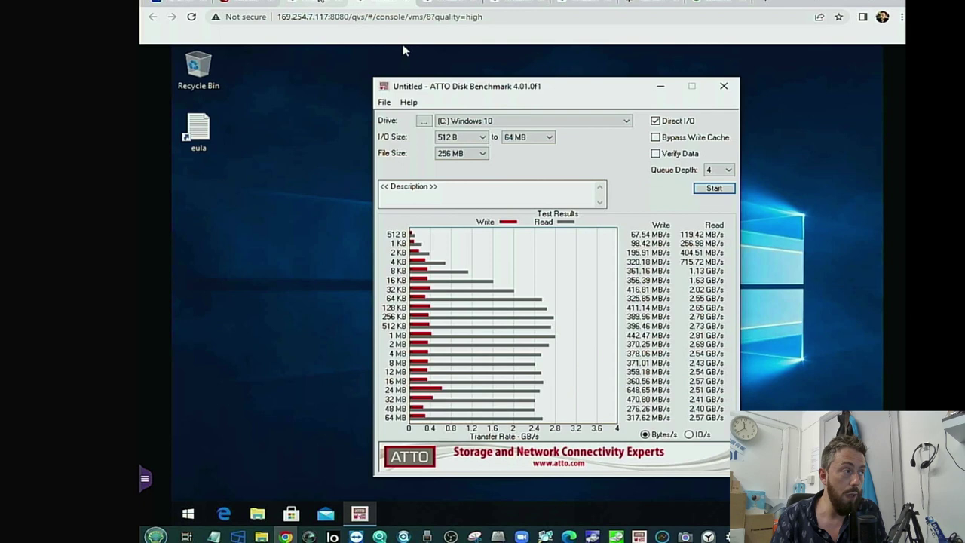
pyautogui.click(305, 3)
pyautogui.click(270, 3)
pyautogui.click(162, 3)
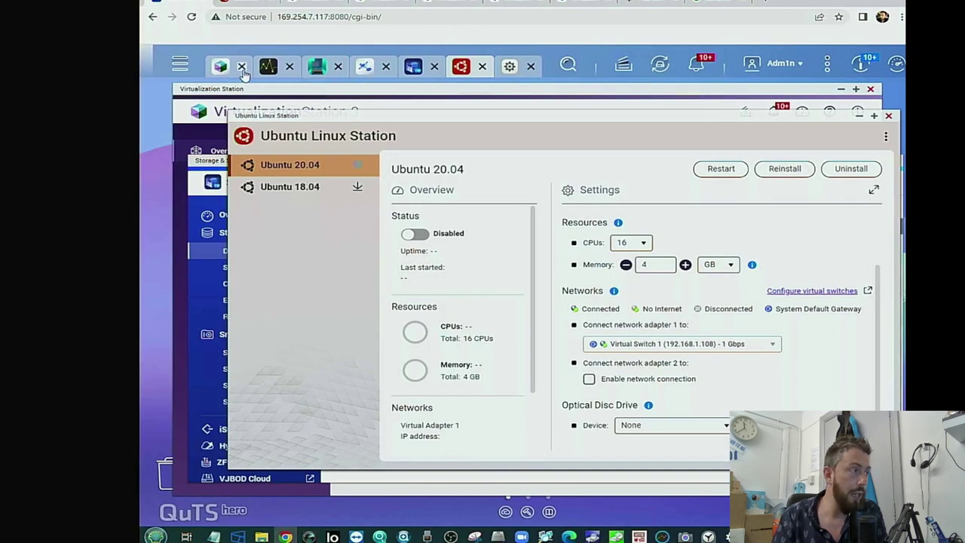
# Check the Virtualization Station VM list, then restore ATTO Disk Benchmark in a Windows VM console.
pyautogui.click(220, 66)
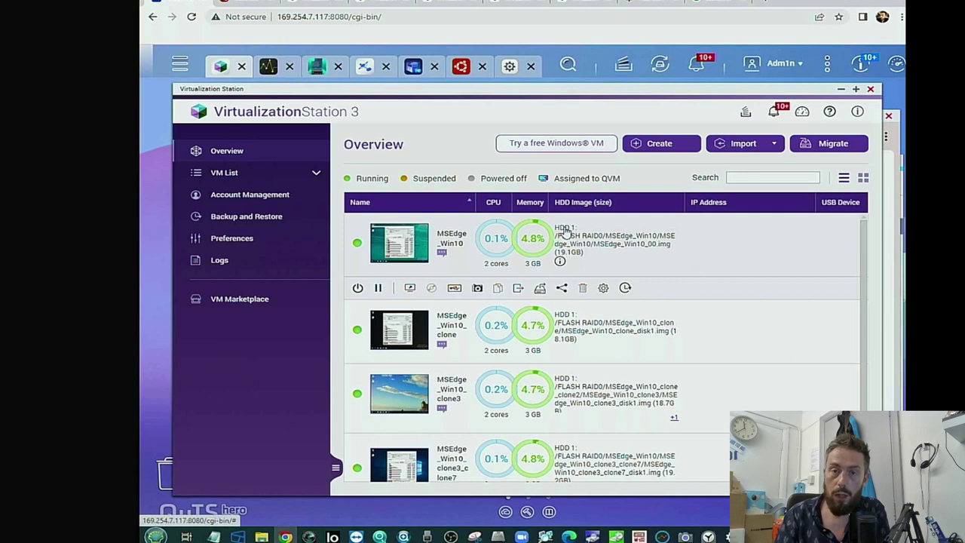
pyautogui.scroll(-2, 566, 233)
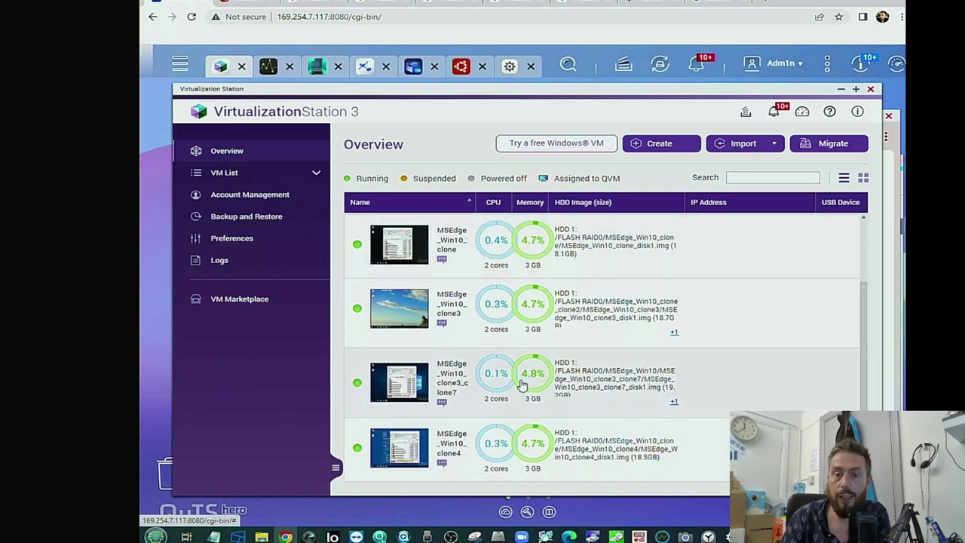
pyautogui.scroll(2, 522, 388)
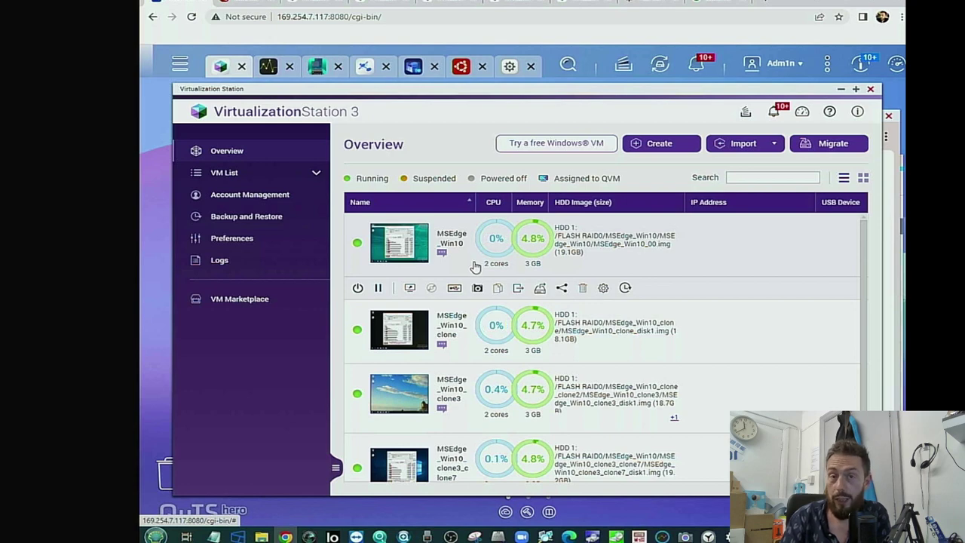
pyautogui.click(308, 2)
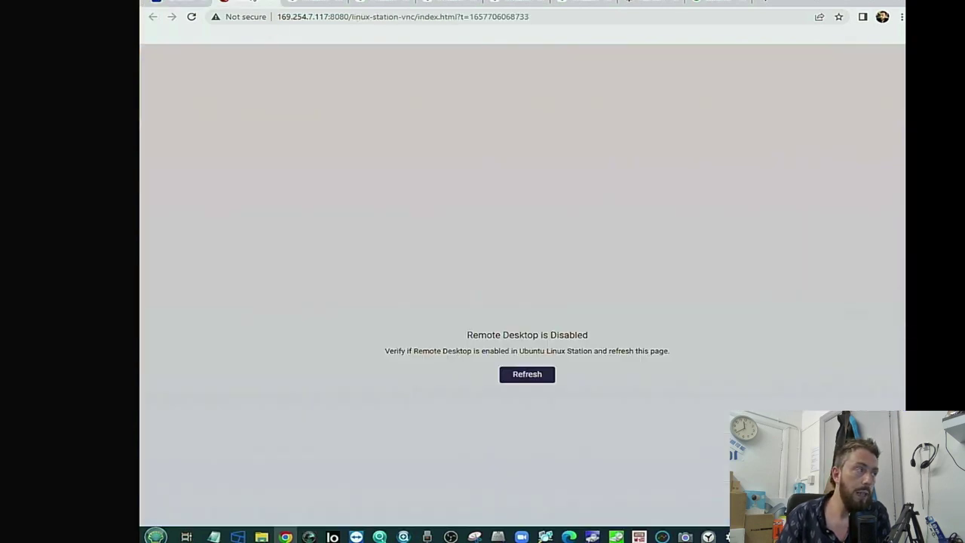
pyautogui.click(274, 2)
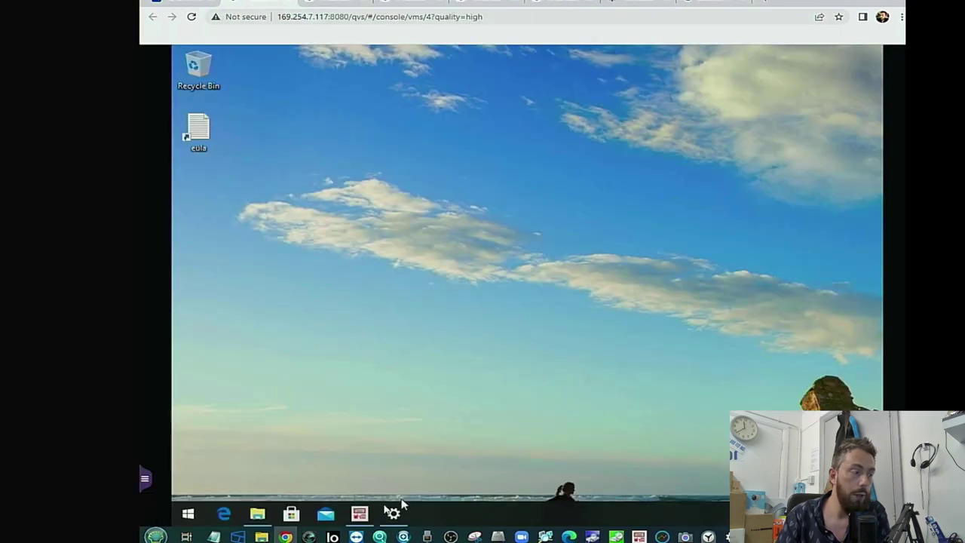
pyautogui.click(359, 514)
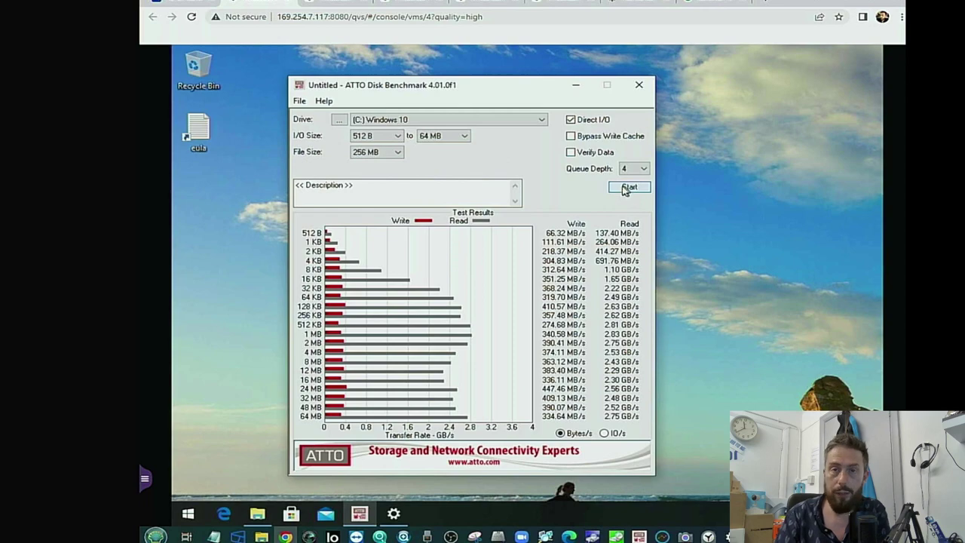
# Start the ATTO benchmark in all five Windows VM consoles and return to the Overview tab.
pyautogui.click(629, 187)
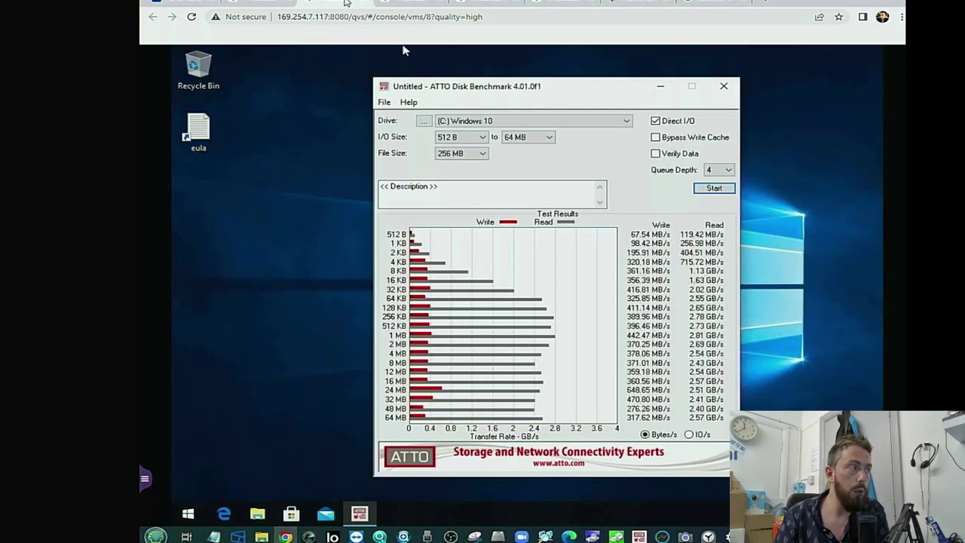
pyautogui.click(714, 189)
pyautogui.click(413, 4)
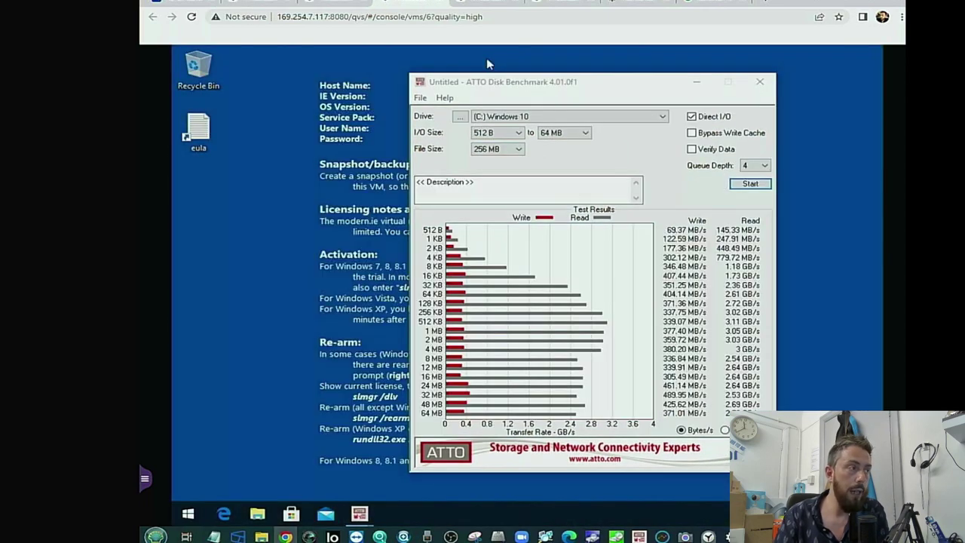
pyautogui.click(765, 186)
pyautogui.click(491, 4)
pyautogui.click(663, 184)
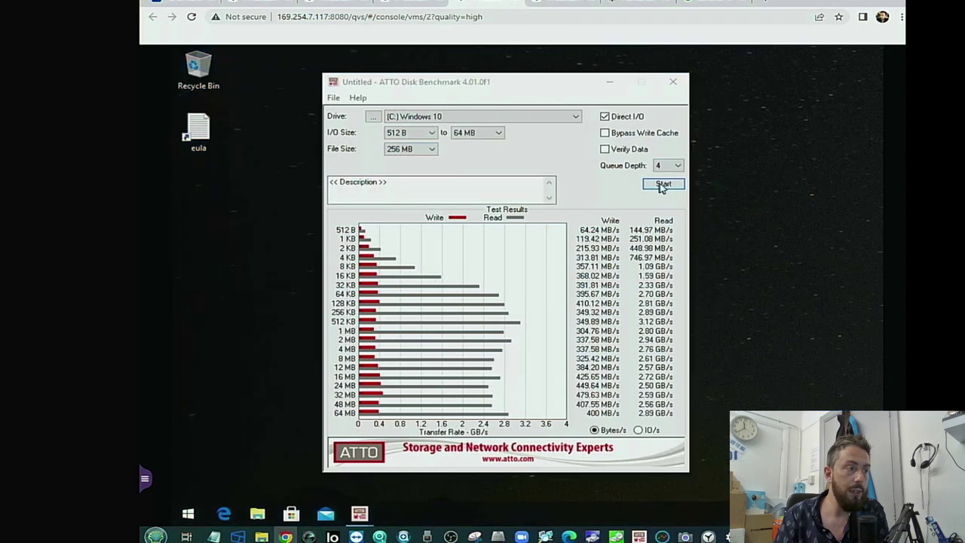
pyautogui.click(565, 4)
pyautogui.click(685, 182)
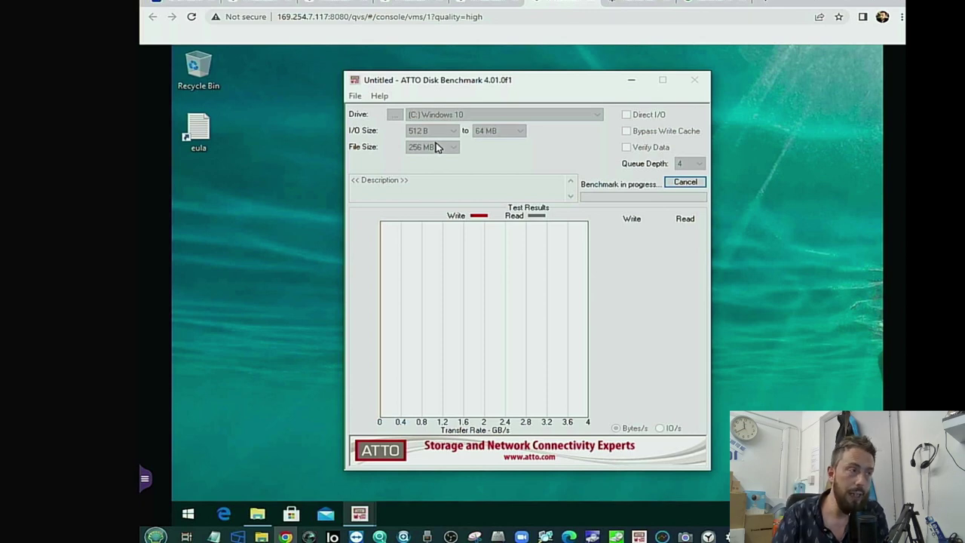
pyautogui.click(272, 4)
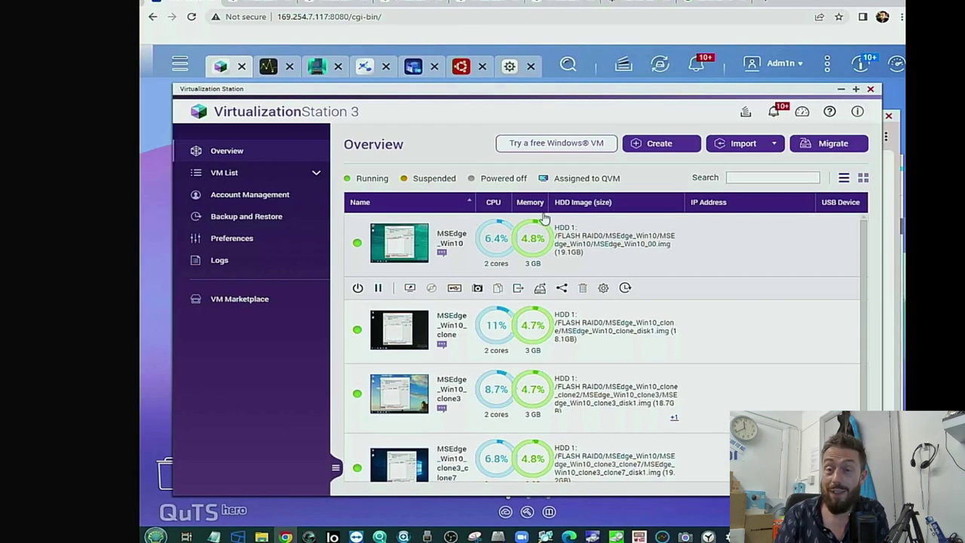
# Put away Virtualization Station and Ubuntu Linux Station, then launch Resource Monitor from the Main Menu.
pyautogui.click(841, 89)
pyautogui.click(888, 117)
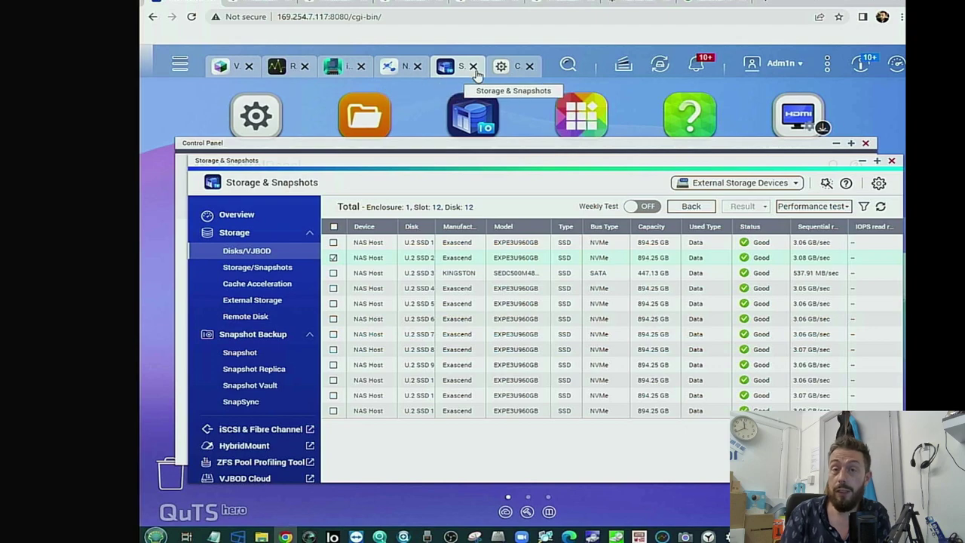
pyautogui.click(502, 66)
pyautogui.click(502, 66)
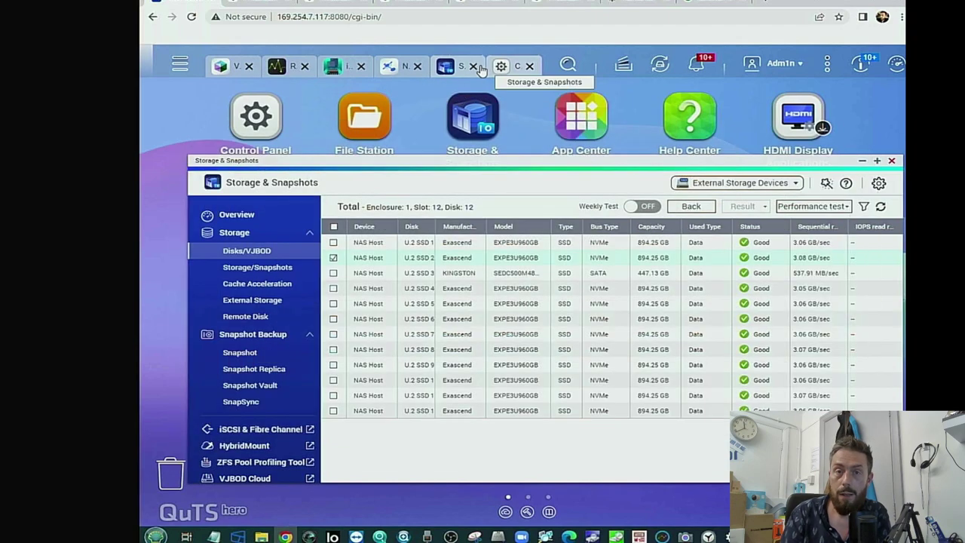
pyautogui.click(179, 64)
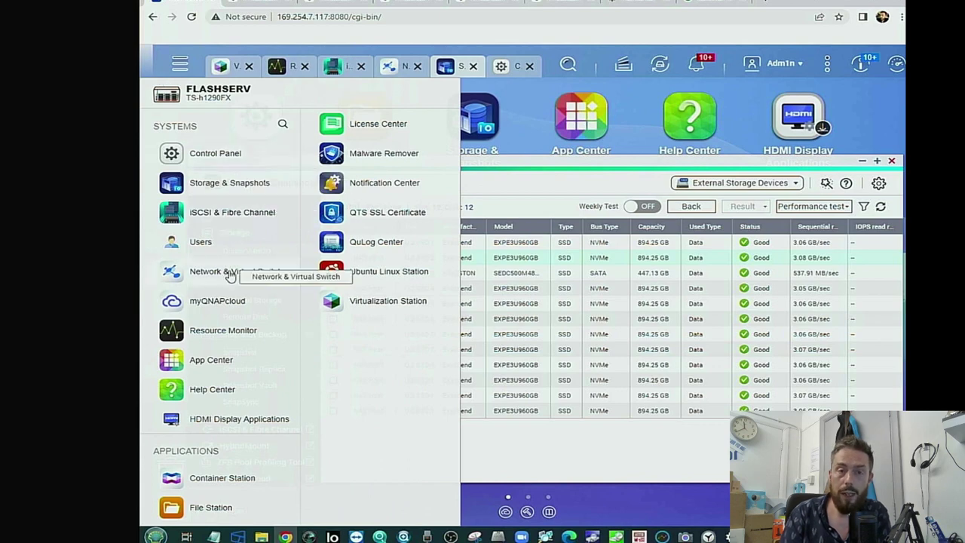
pyautogui.click(229, 341)
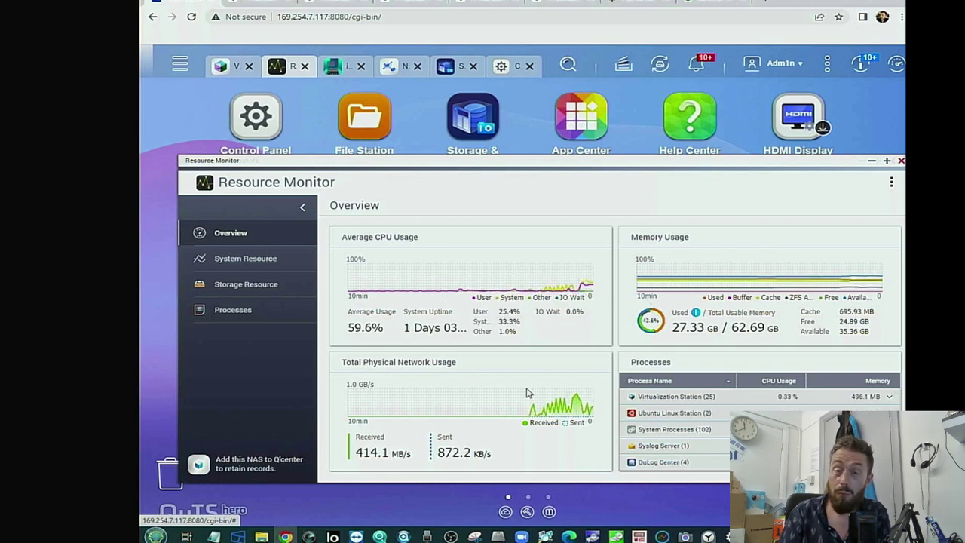
# View Storage Resource activity in Resource Monitor, then its per-pool Pool Activity tab.
pyautogui.click(256, 290)
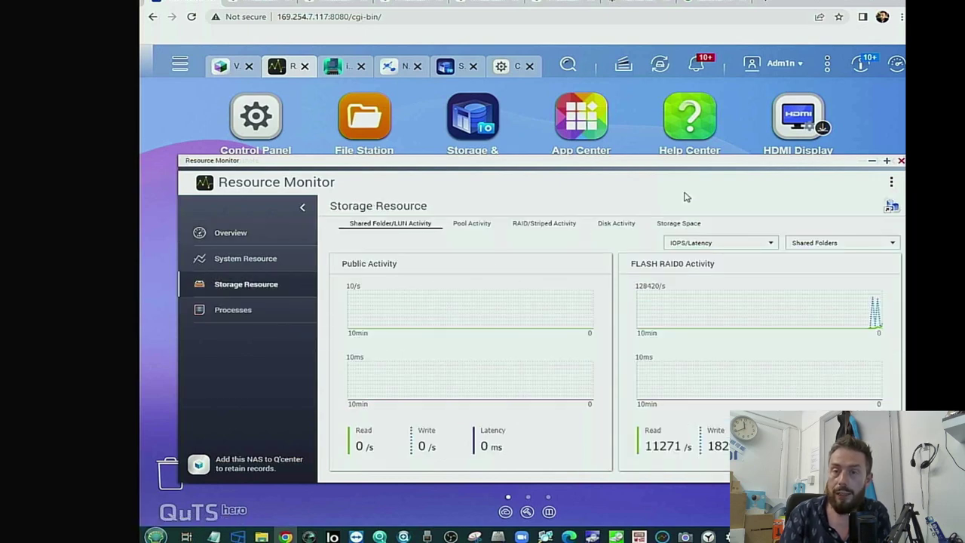
pyautogui.moveTo(693, 162); pyautogui.dragTo(681, 119)
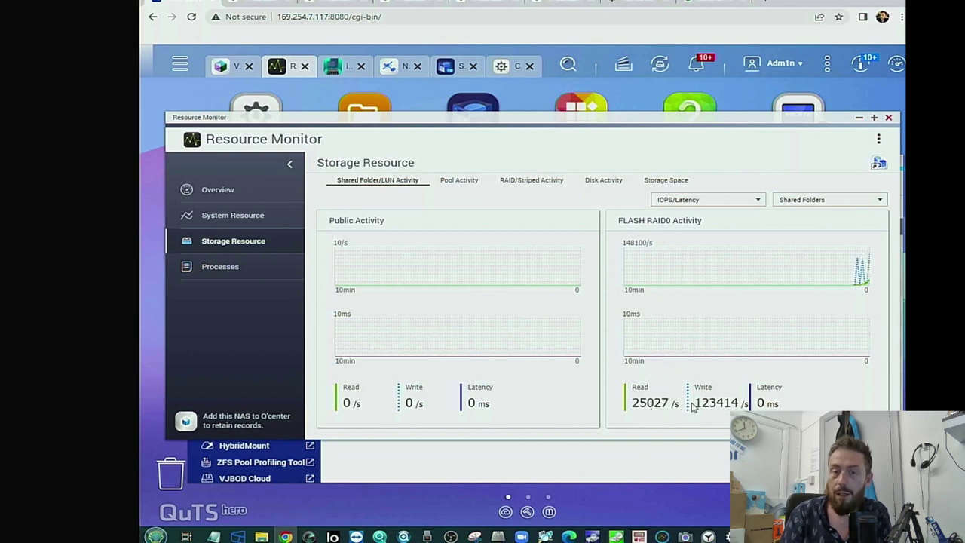
pyautogui.click(457, 181)
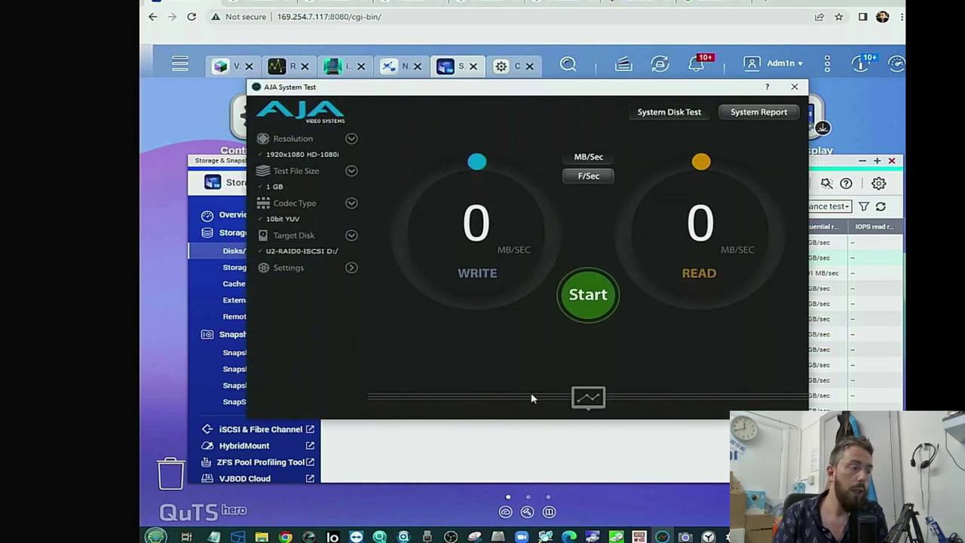
# Show the write/read graphs and run the disk test with 1 GB, then a 4 GB file.
pyautogui.click(588, 397)
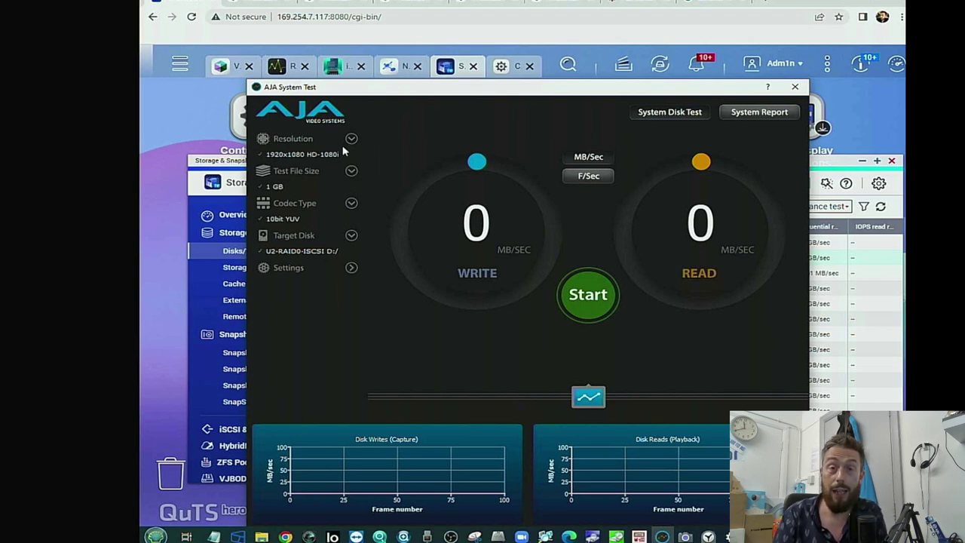
pyautogui.click(587, 292)
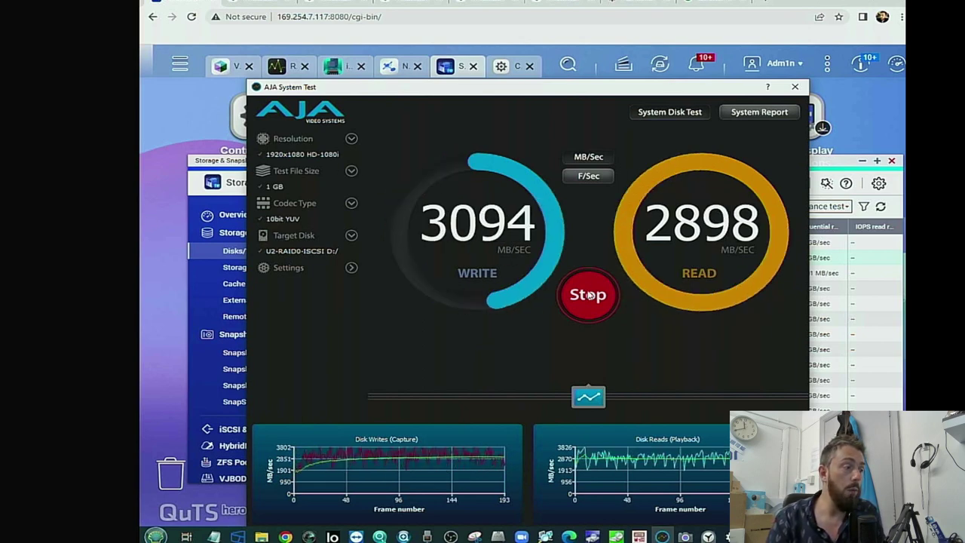
pyautogui.click(352, 171)
pyautogui.click(279, 216)
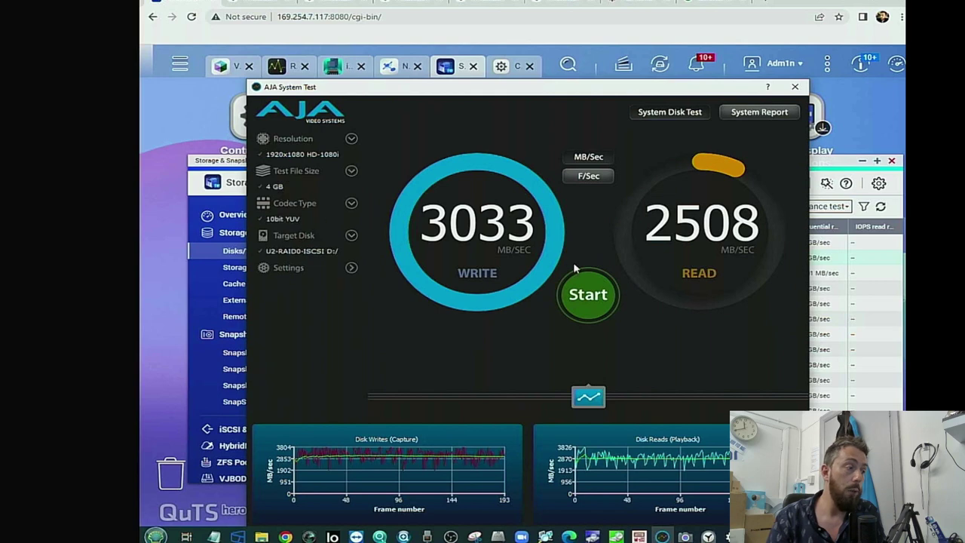
pyautogui.click(592, 298)
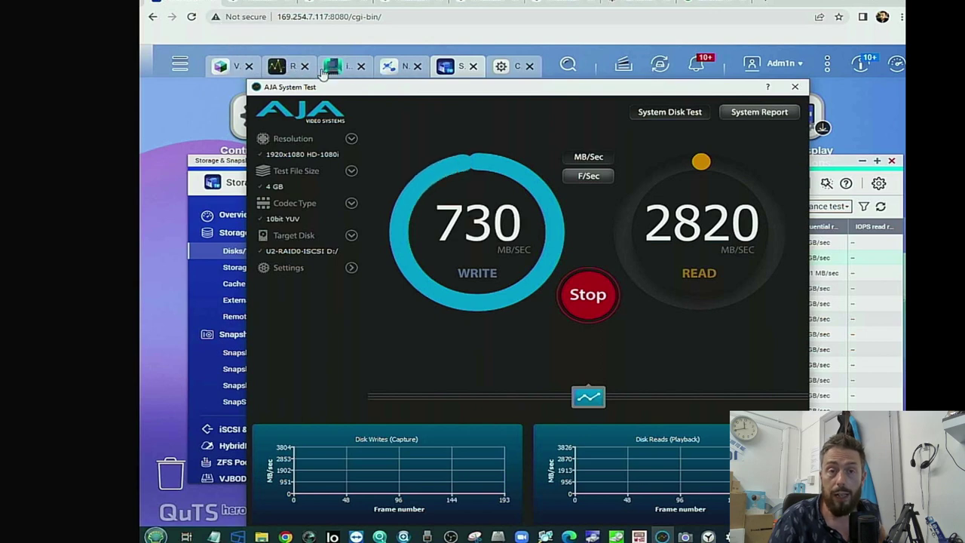
# Glance at iSCSI & Fibre Channel, then return to the running disk test.
pyautogui.click(282, 67)
pyautogui.click(332, 67)
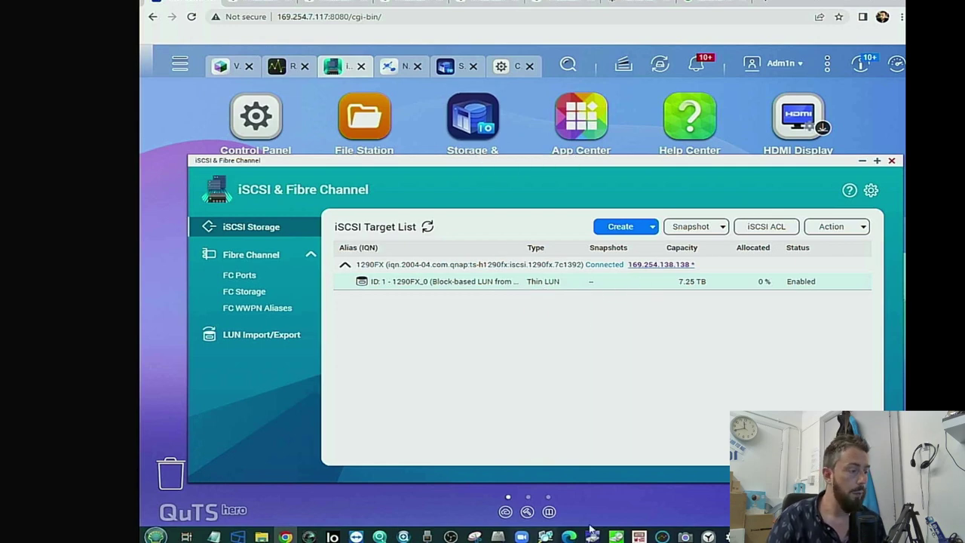
pyautogui.click(662, 536)
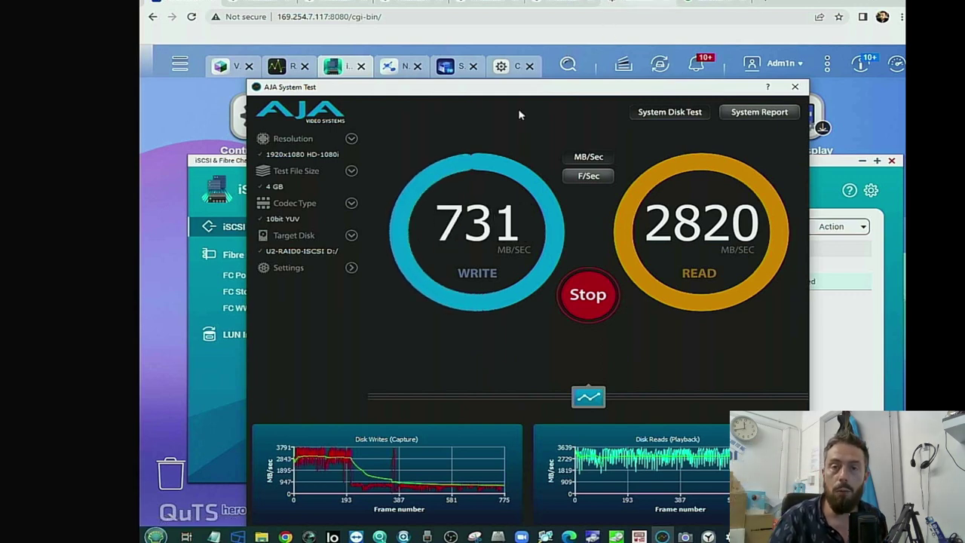
# Stop the current test and rerun the benchmark with a 256 MB test file.
pyautogui.click(586, 301)
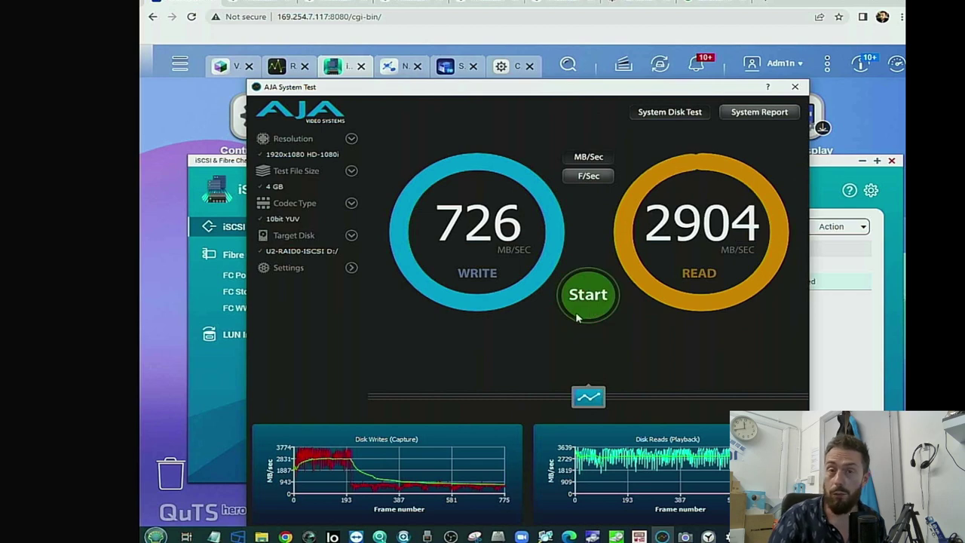
pyautogui.click(352, 172)
pyautogui.click(276, 189)
pyautogui.click(569, 308)
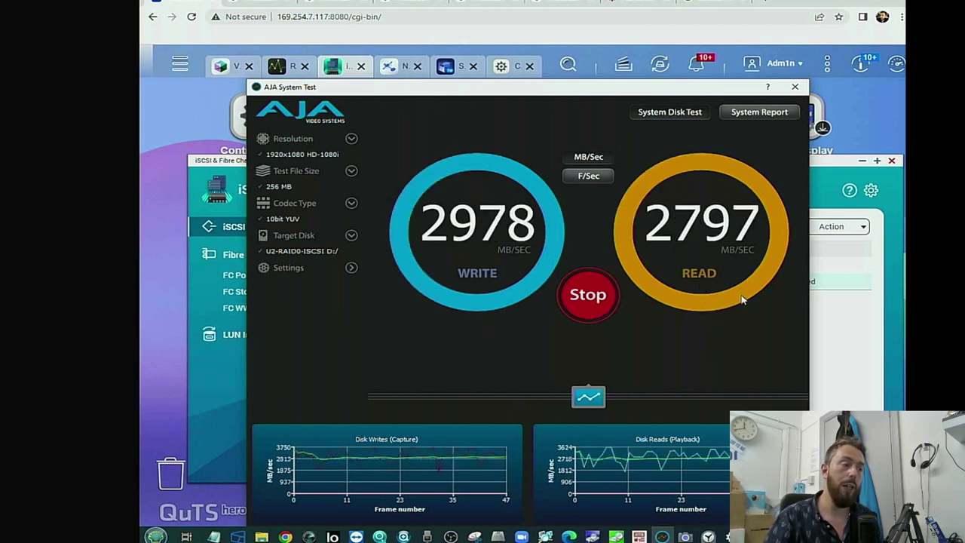
pyautogui.click(588, 294)
# Rerun the benchmark with a 16 GB test file, then close AJA System Test.
pyautogui.click(350, 172)
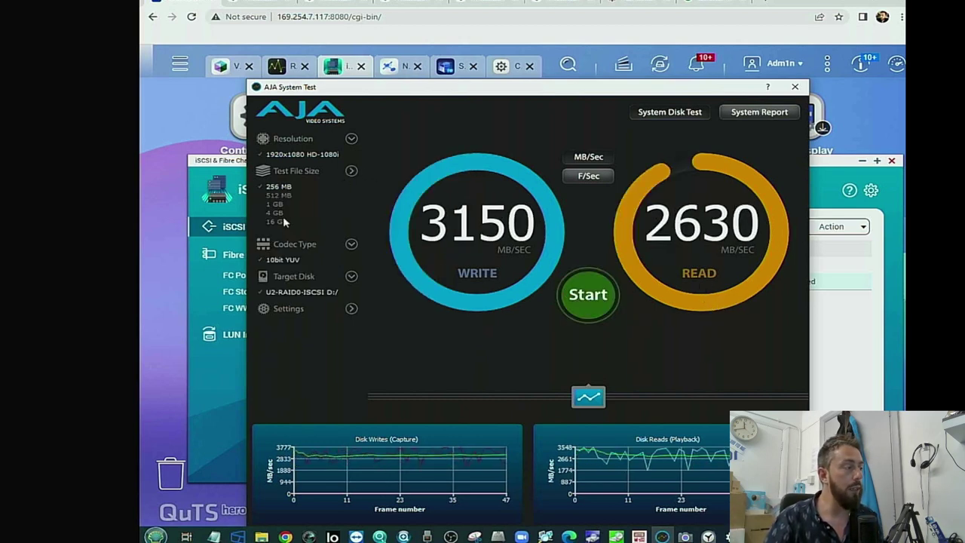
pyautogui.click(275, 213)
pyautogui.click(352, 172)
pyautogui.click(277, 222)
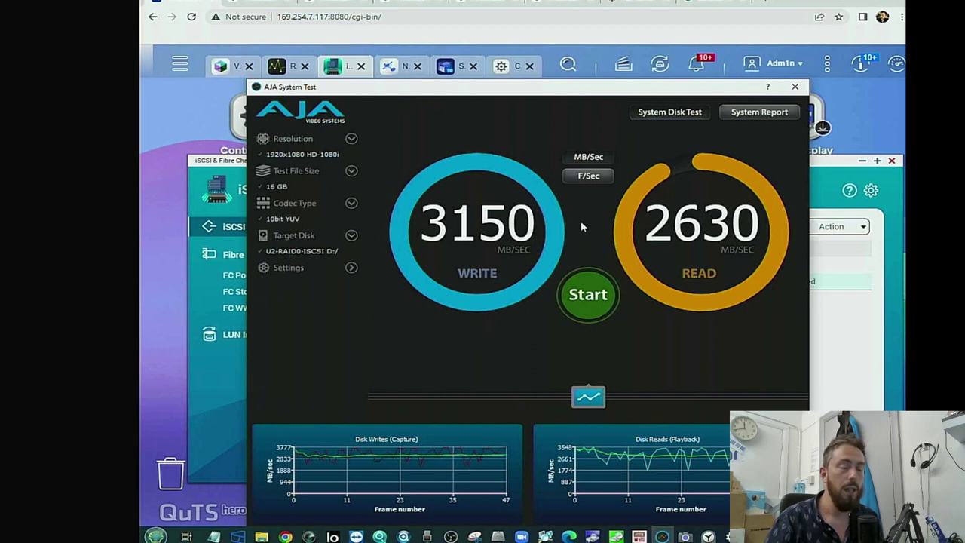
pyautogui.click(592, 315)
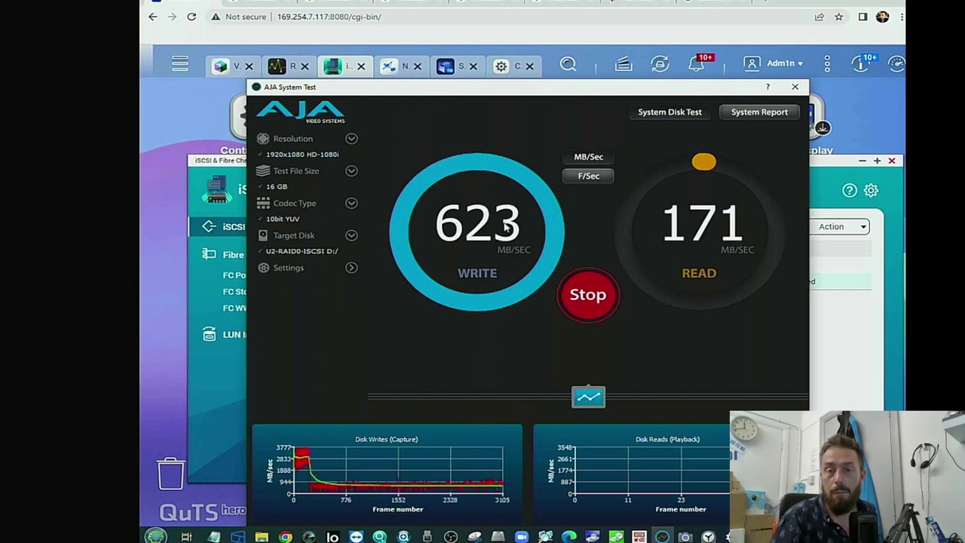
pyautogui.click(600, 302)
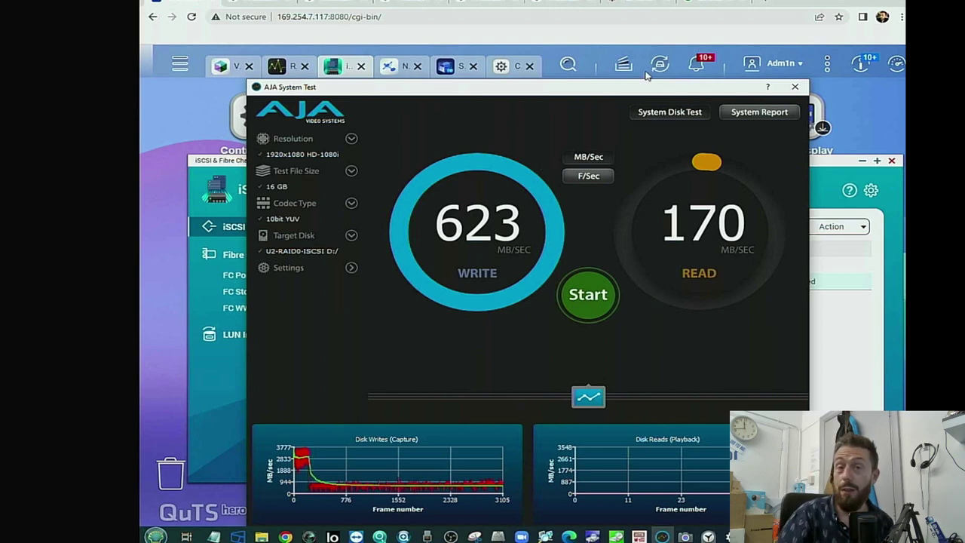
pyautogui.click(795, 87)
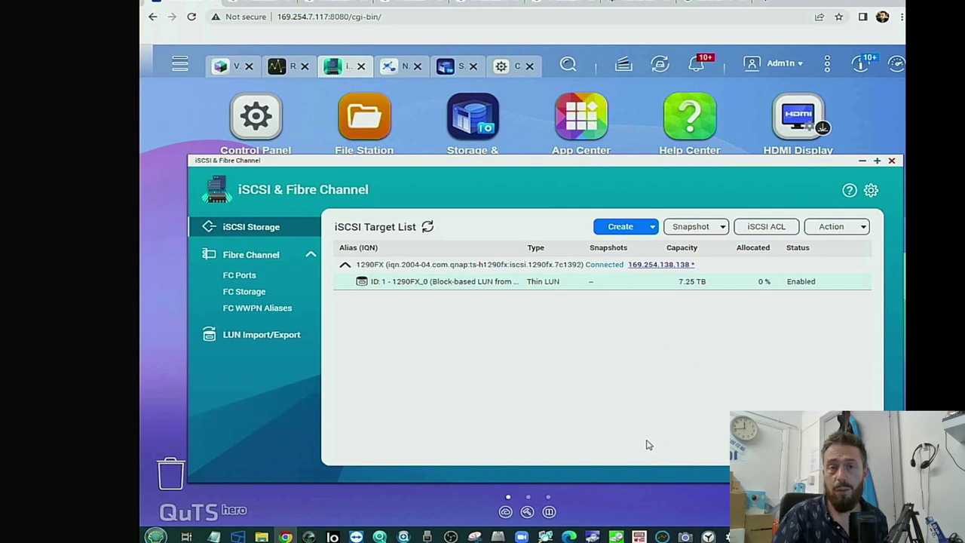
# Bring up both ATTO Disk Benchmark result windows, then minimize each to reveal the iSCSI Target List.
pyautogui.moveTo(638, 537)
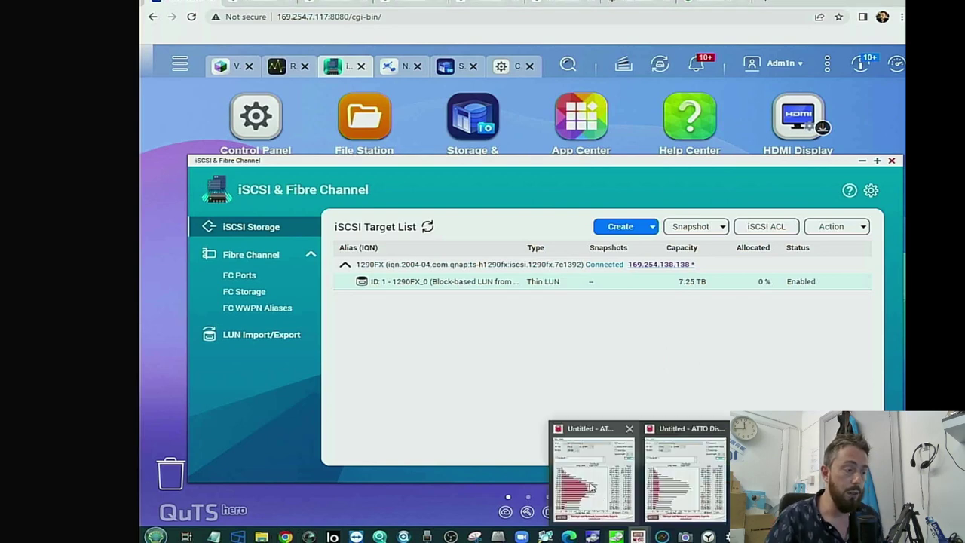
pyautogui.click(685, 472)
pyautogui.click(594, 474)
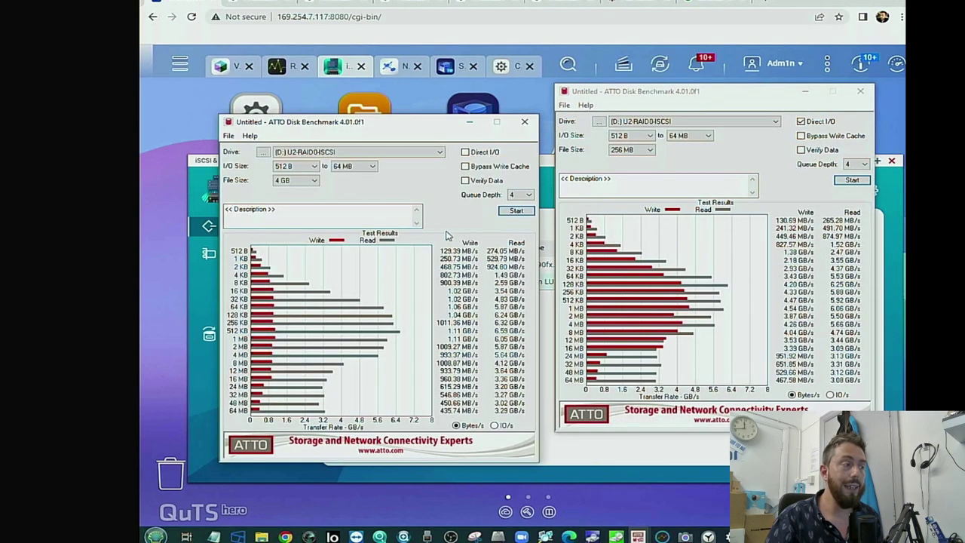
pyautogui.moveTo(438, 132); pyautogui.dragTo(423, 96)
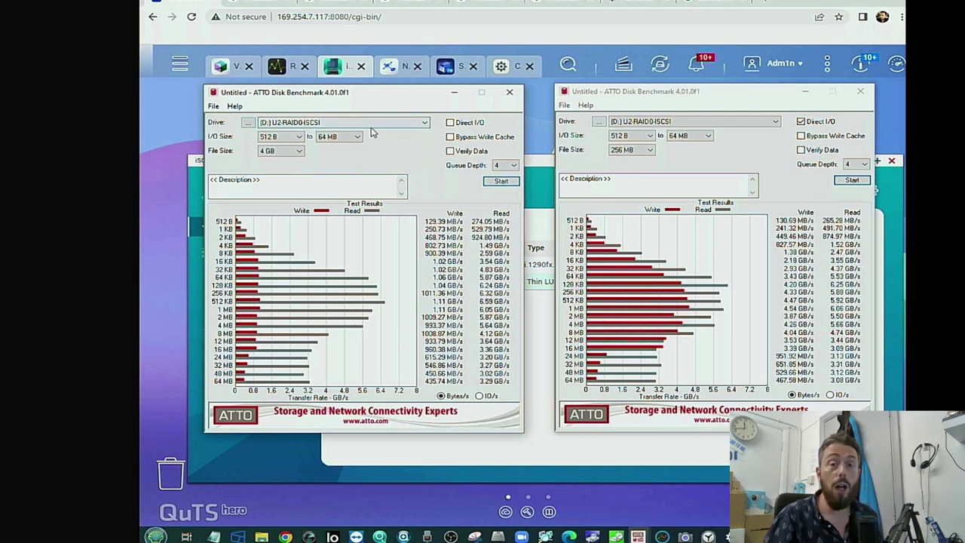
pyautogui.click(454, 94)
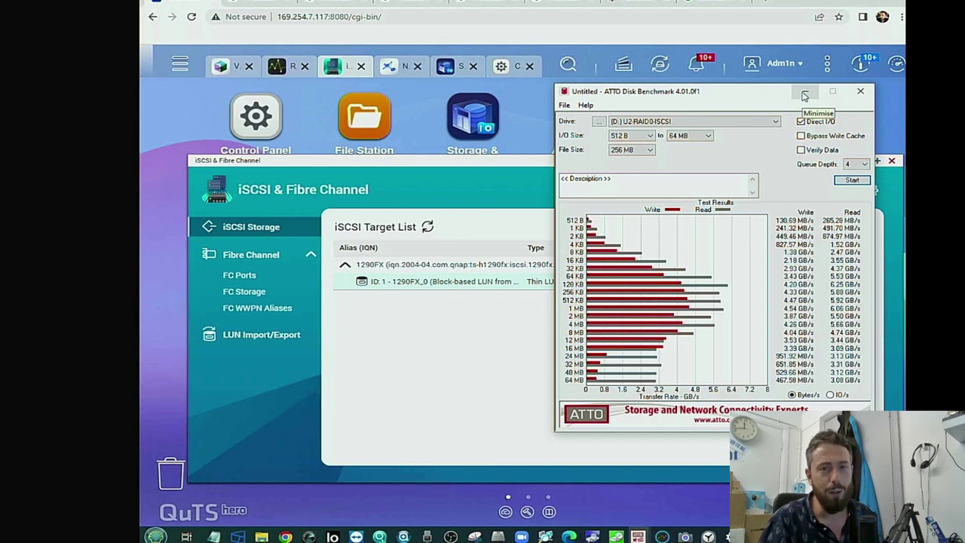
pyautogui.click(804, 95)
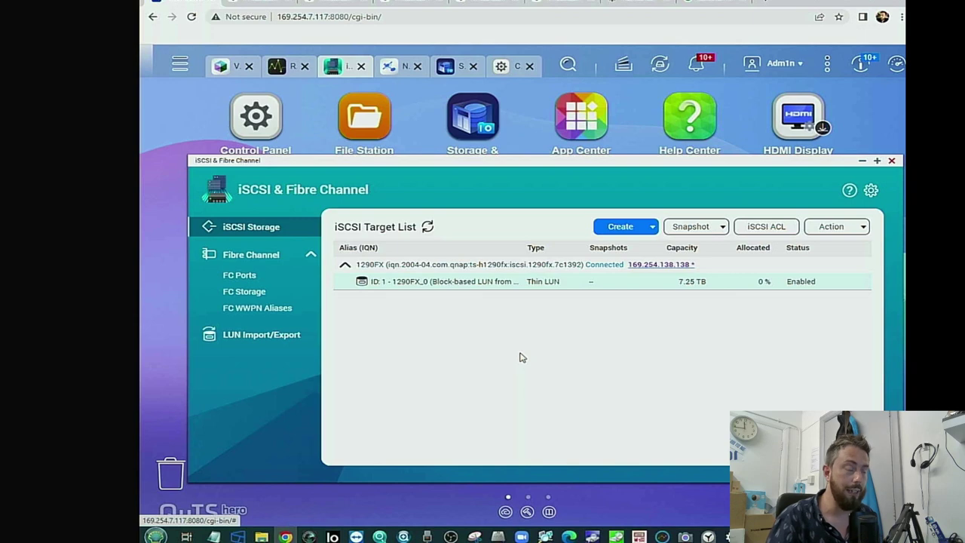
# Create iSCSI target test2 without CHAP, with 'Create a LUN and map it' left checked.
pyautogui.click(637, 228)
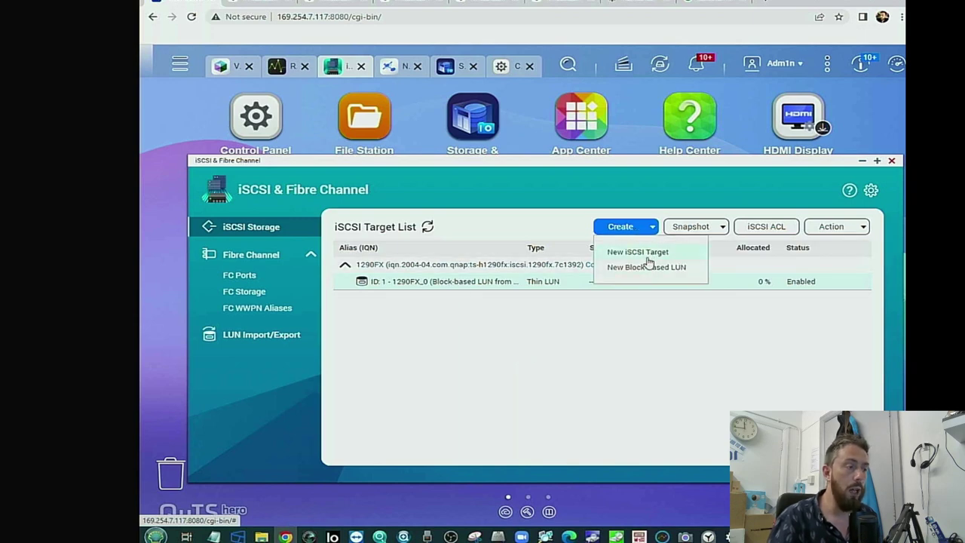
pyautogui.click(648, 255)
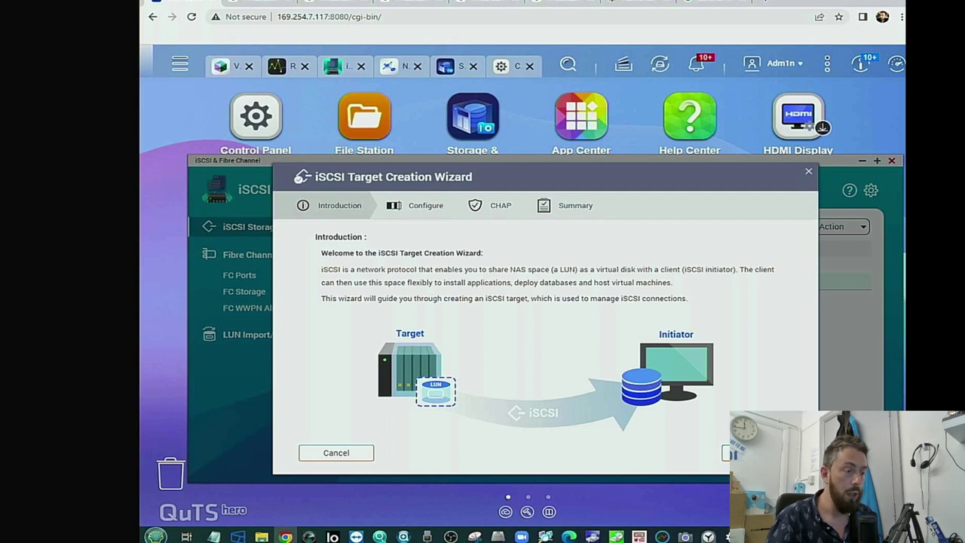
pyautogui.click(760, 452)
pyautogui.click(465, 286)
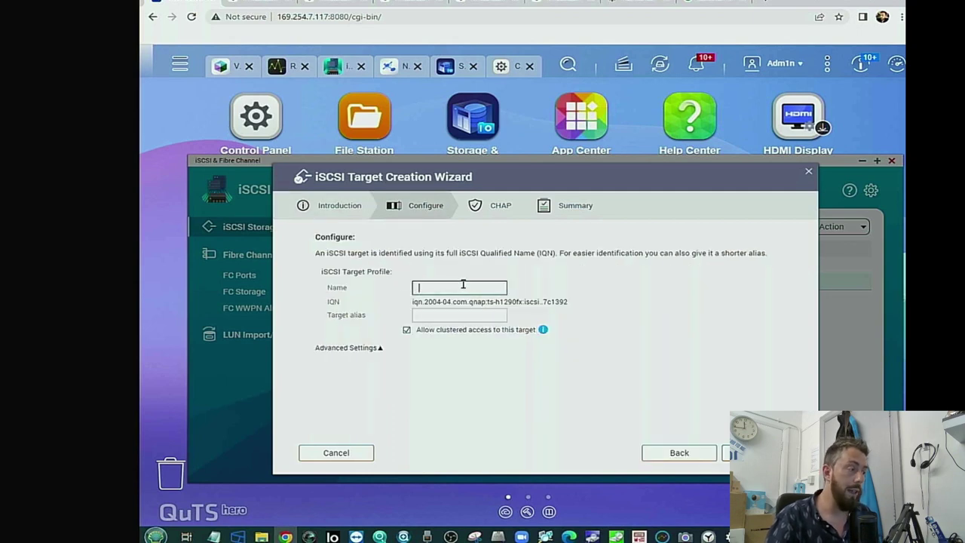
pyautogui.write('test2')
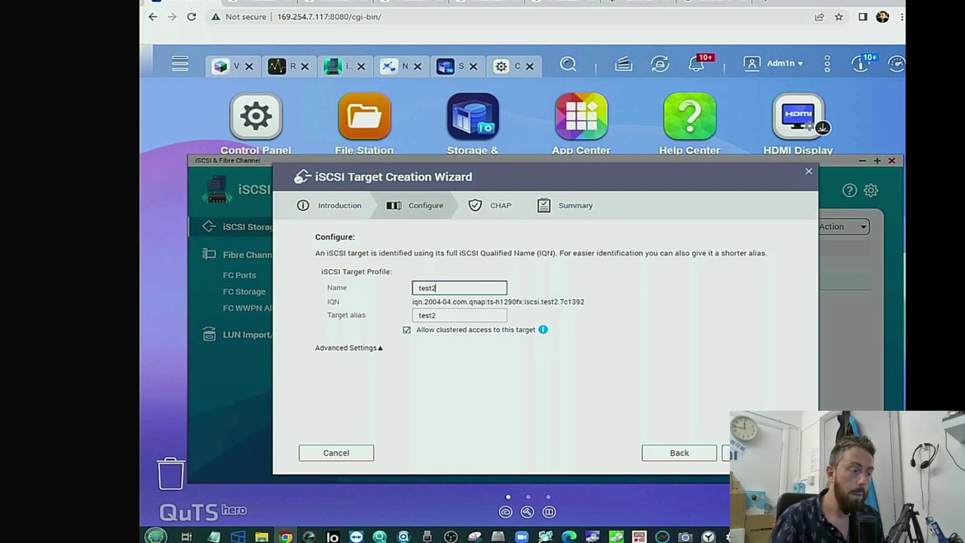
pyautogui.press('Return')
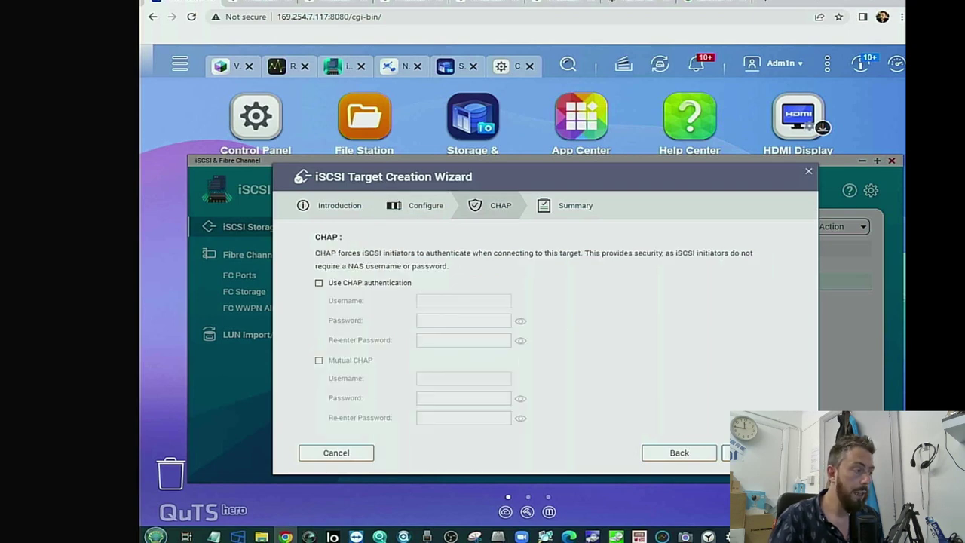
pyautogui.press('Return')
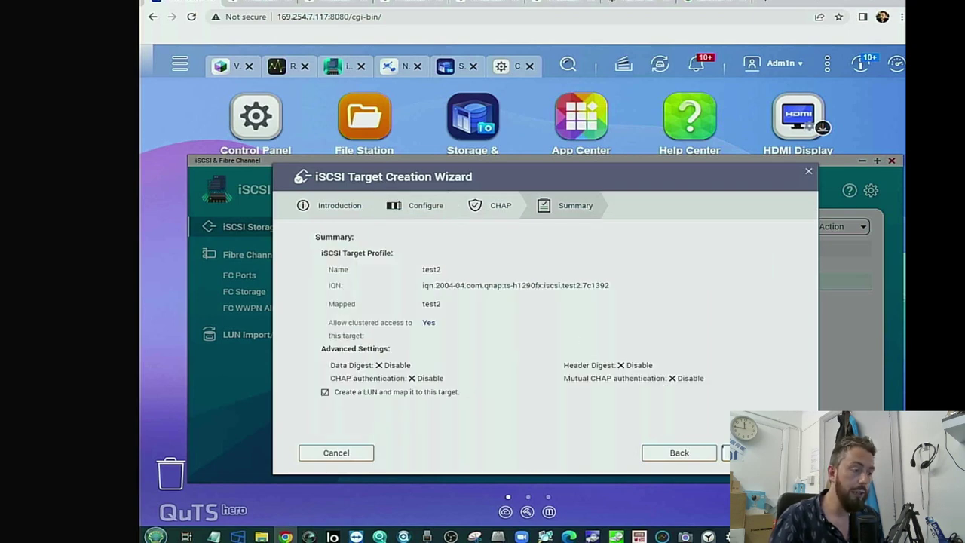
pyautogui.press('Return')
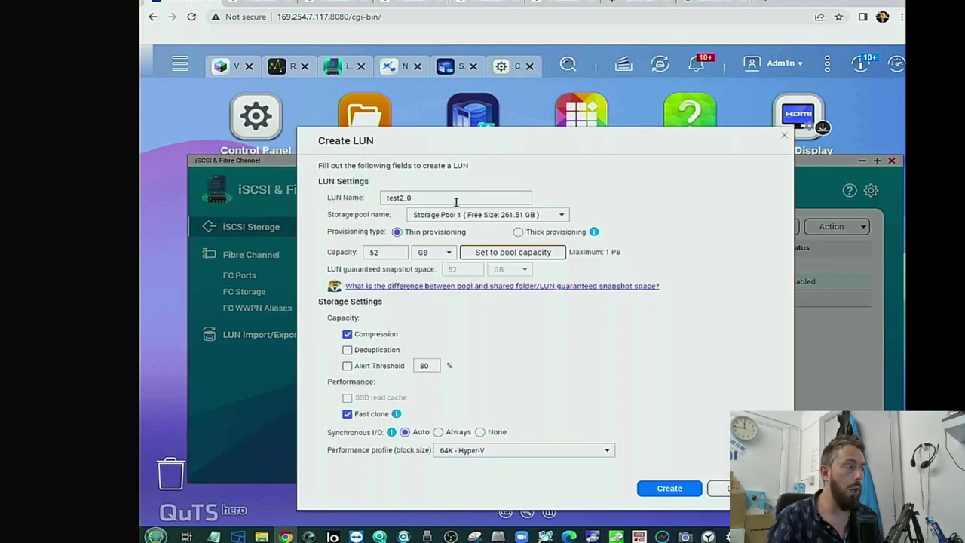
pyautogui.moveTo(455, 203); pyautogui.dragTo(367, 202)
# Name the LUN singlelun on Storage Pool 3 at the full 740 GB, compression off.
pyautogui.write('singlelun')
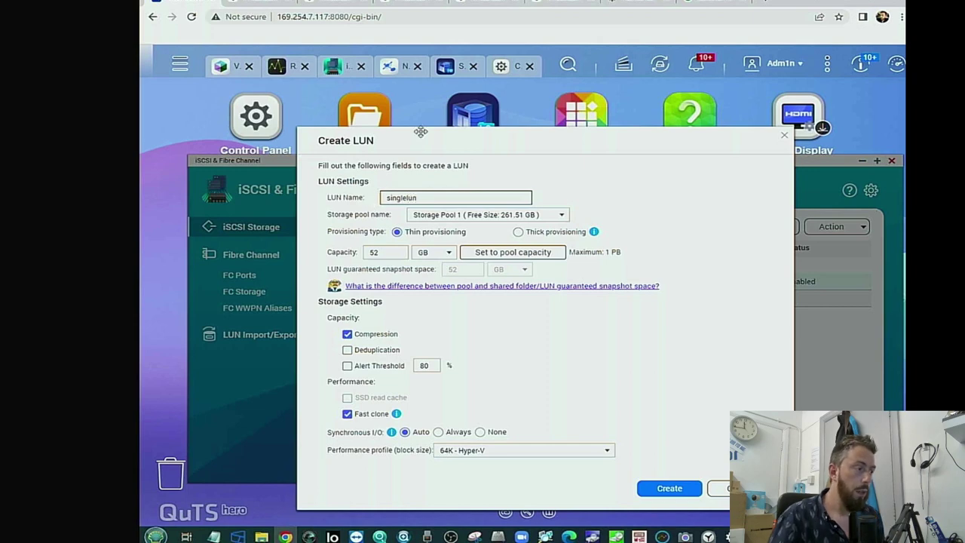
pyautogui.click(481, 215)
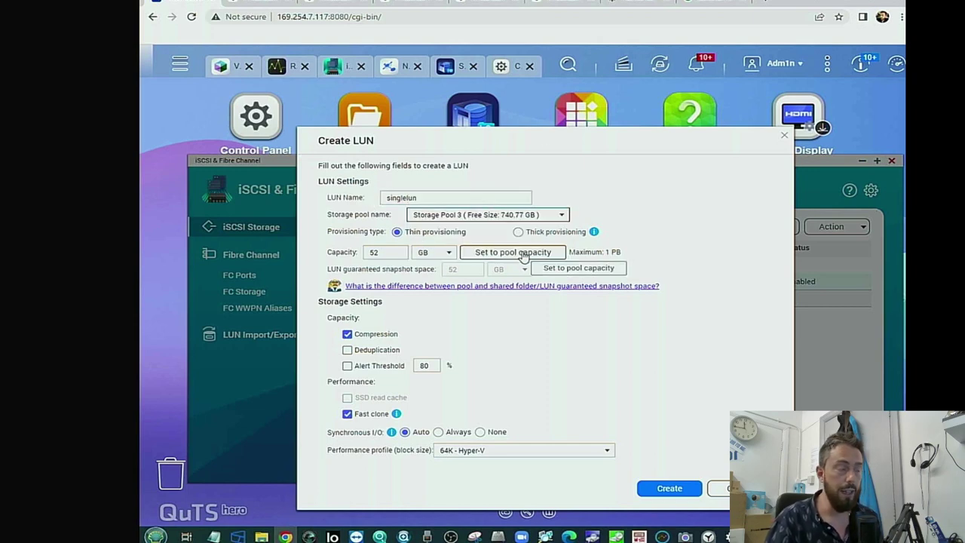
pyautogui.click(464, 253)
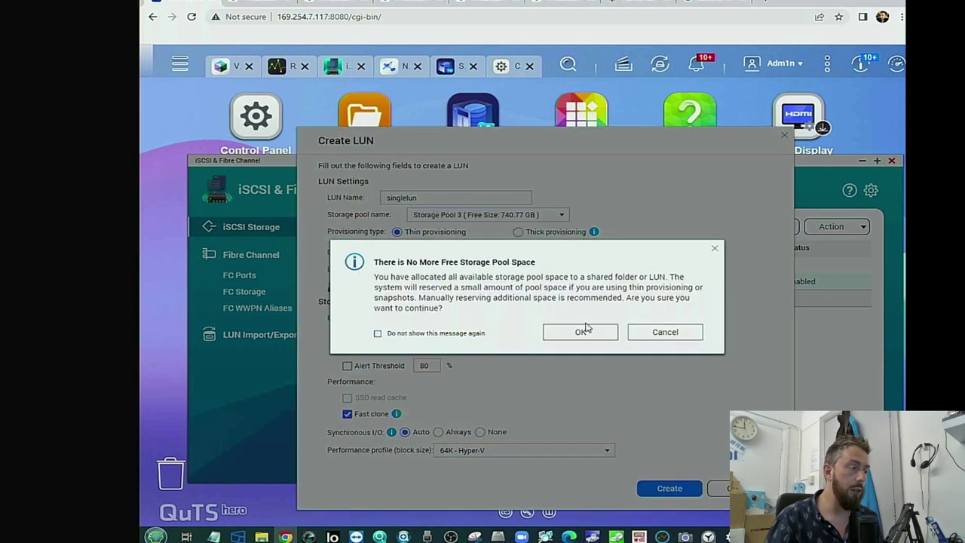
pyautogui.click(585, 326)
pyautogui.click(431, 254)
pyautogui.click(402, 250)
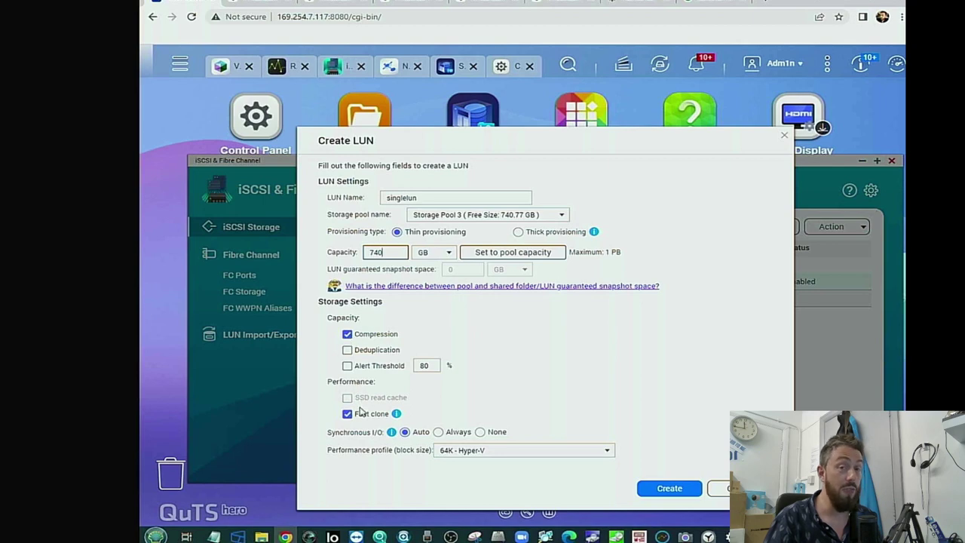
pyautogui.click(347, 334)
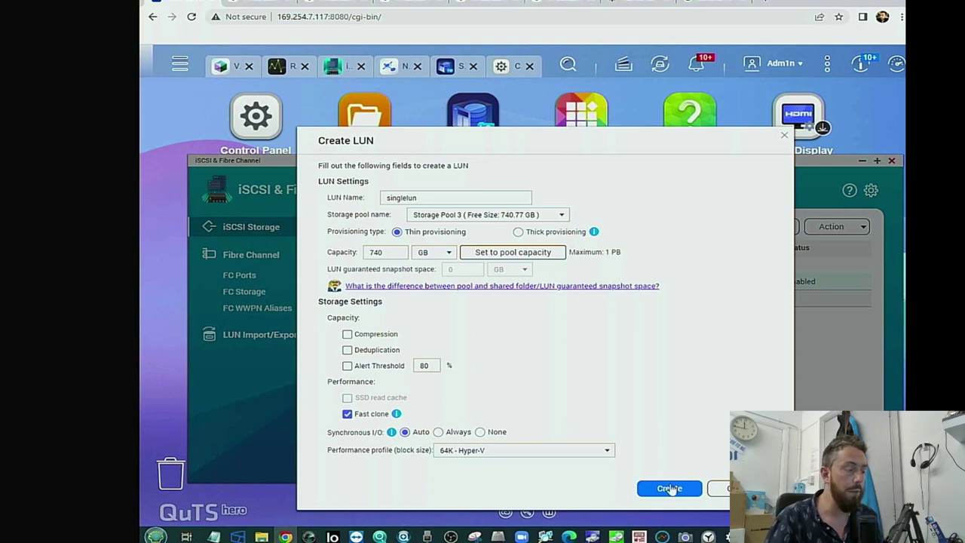
# Choose the 4K VDI/Database performance profile and create the LUN.
pyautogui.click(669, 489)
pyautogui.click(604, 342)
pyautogui.click(585, 451)
pyautogui.click(482, 439)
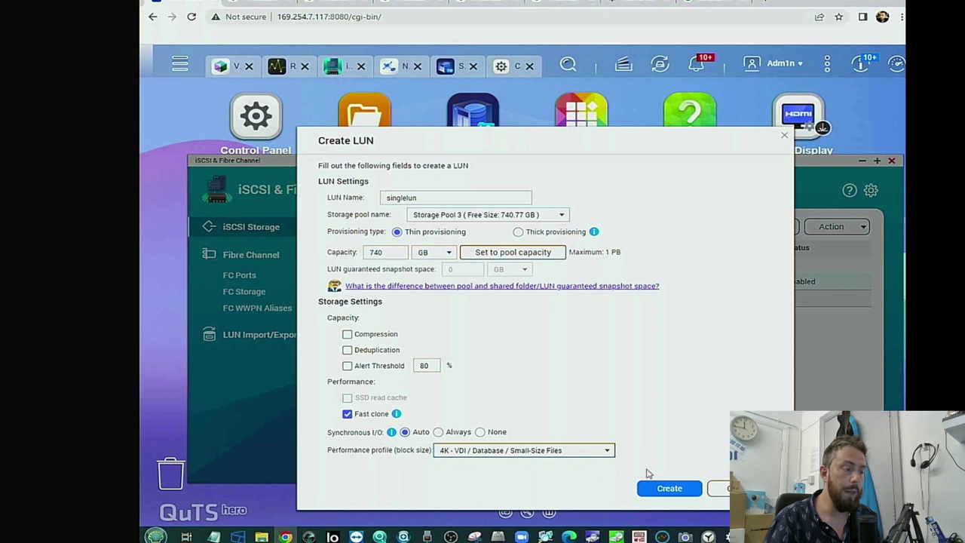
pyautogui.click(670, 488)
pyautogui.click(537, 345)
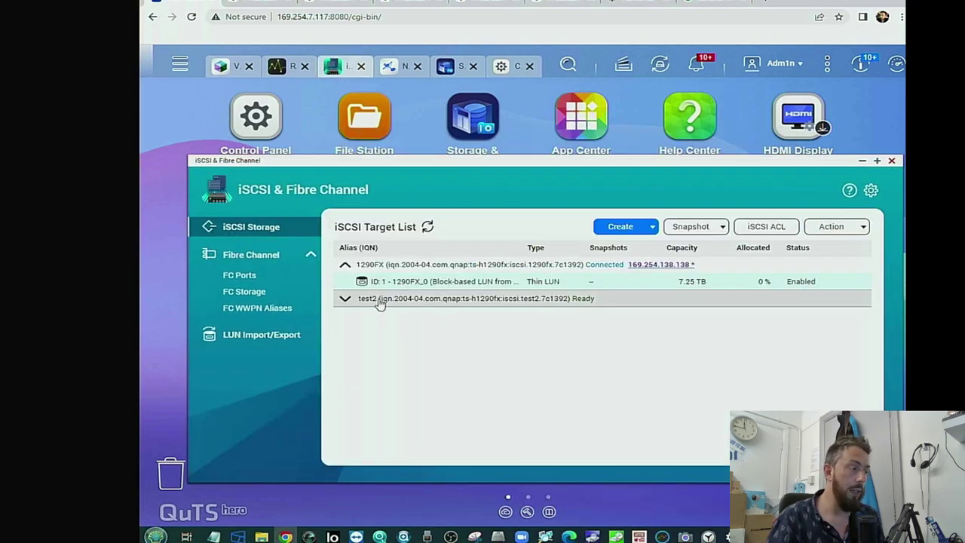
# Expand test2 to show its new LUN, then launch Windows iSCSI Initiator from Start search.
pyautogui.click(346, 299)
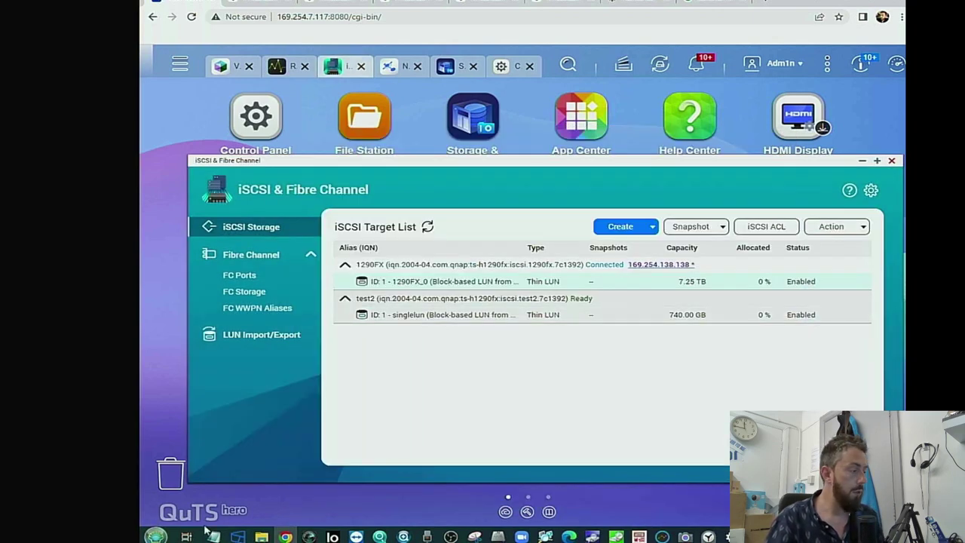
pyautogui.click(156, 535)
pyautogui.write('icsi')
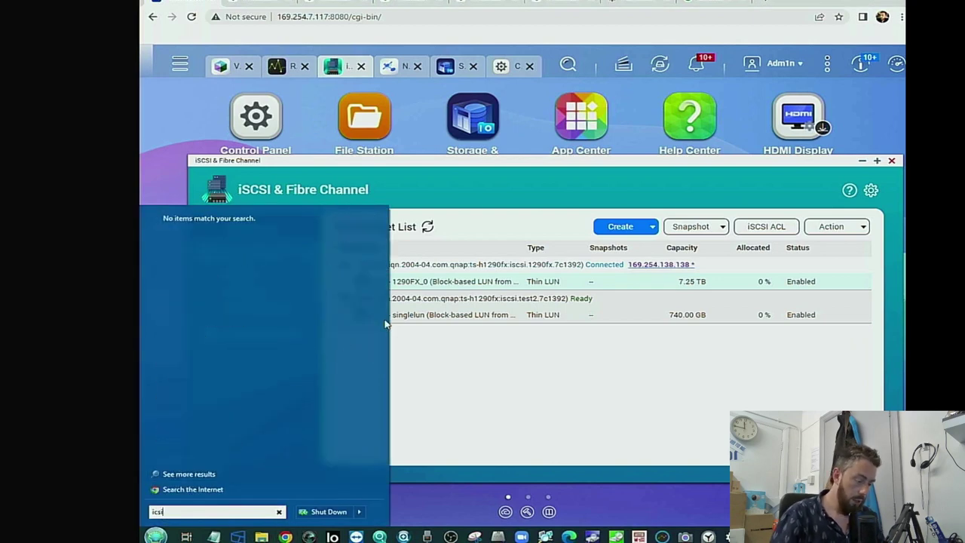
pyautogui.press('BackSpace')
pyautogui.press('BackSpace')
pyautogui.press('BackSpace')
pyautogui.write('sc')
pyautogui.click(275, 230)
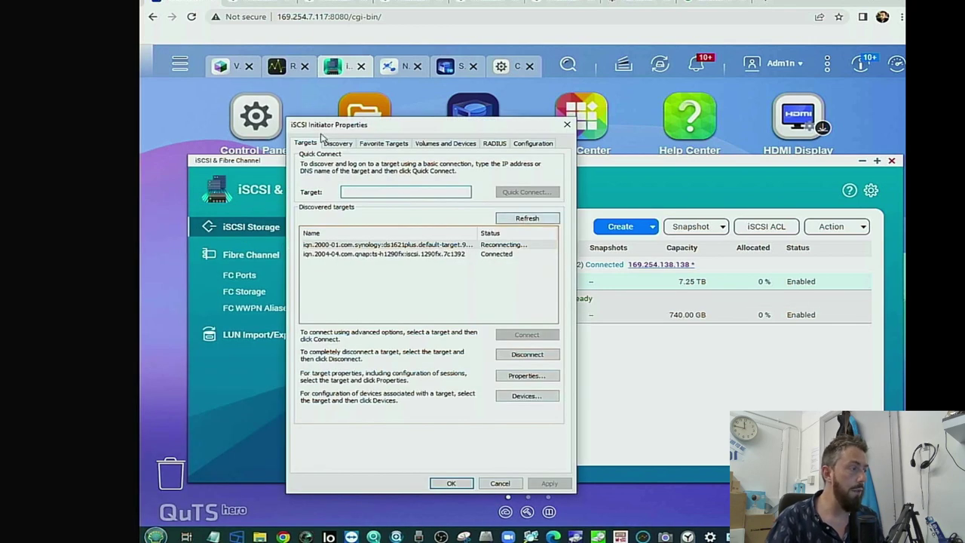
# Add 192.254.4.117 as a discovery target portal.
pyautogui.click(346, 149)
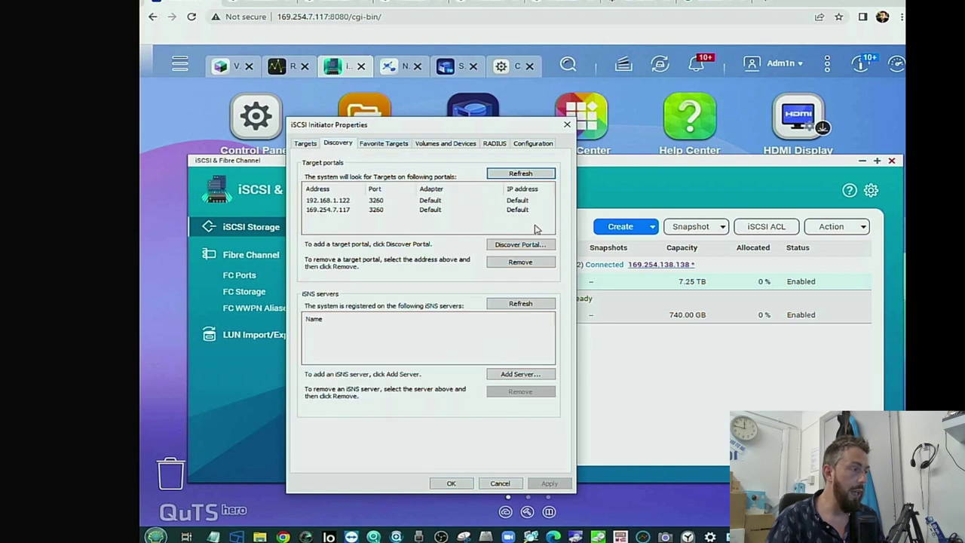
pyautogui.click(520, 244)
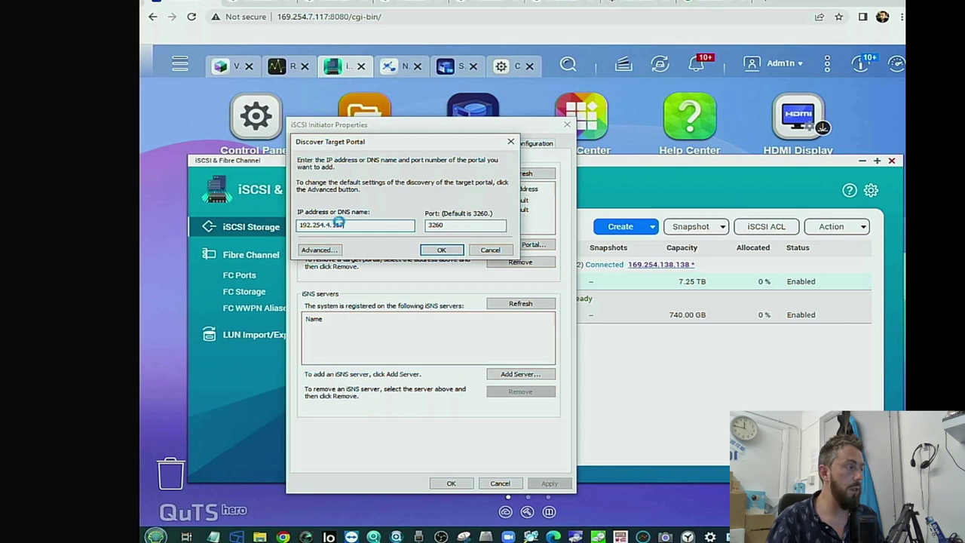
pyautogui.click(429, 249)
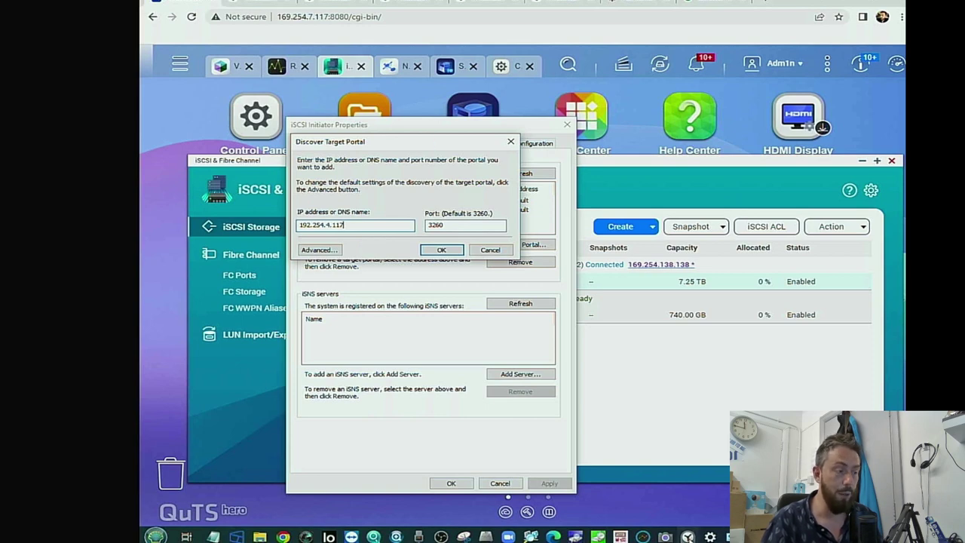
pyautogui.click(441, 250)
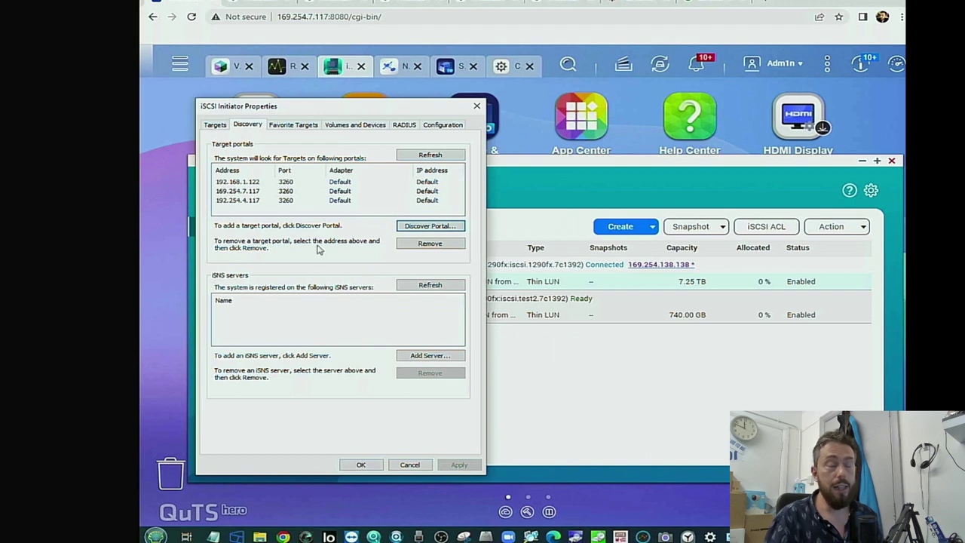
# Connect this PC to the test2 target, then close iSCSI Initiator.
pyautogui.click(215, 125)
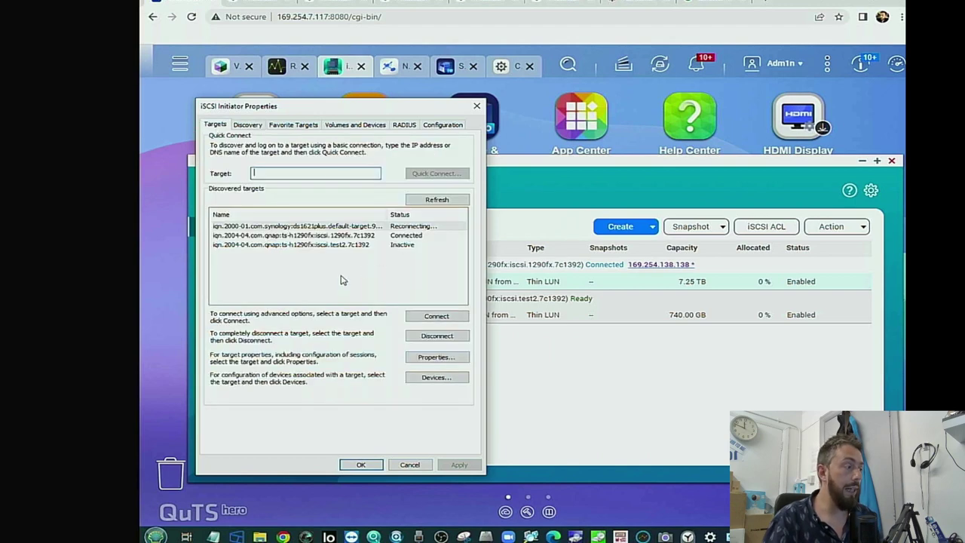
pyautogui.click(381, 245)
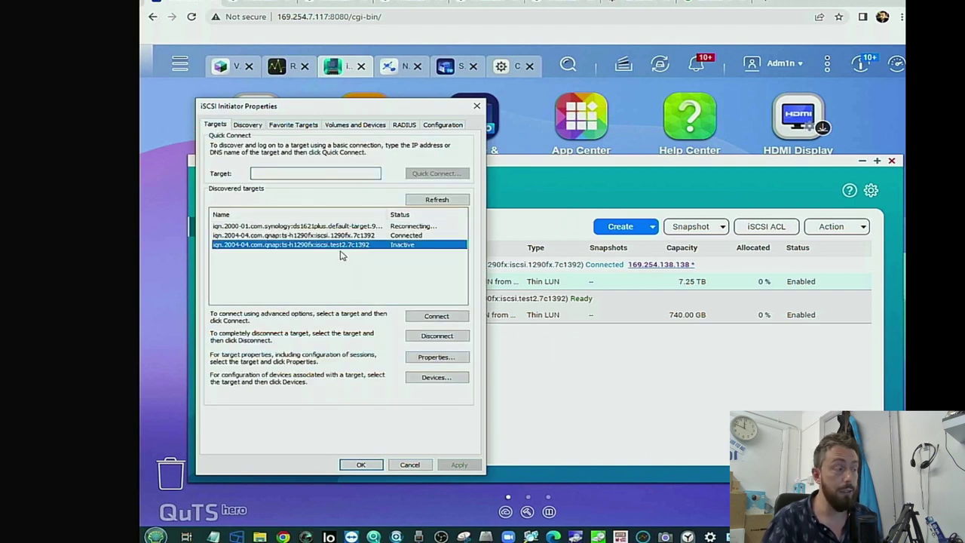
pyautogui.click(436, 316)
pyautogui.click(374, 218)
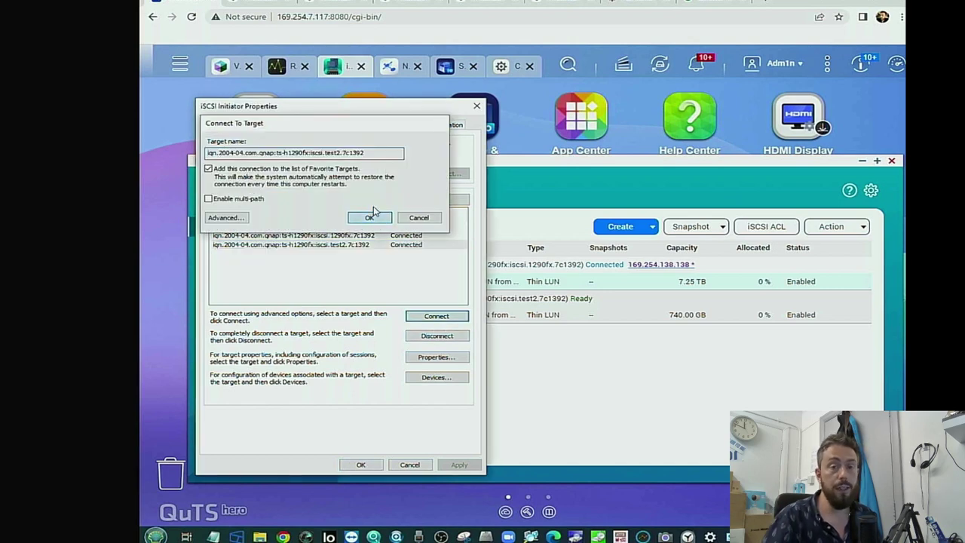
pyautogui.click(477, 105)
# In File Explorer's This PC, select Local Disk (C:) and launch Computer Management via Manage.
pyautogui.click(262, 537)
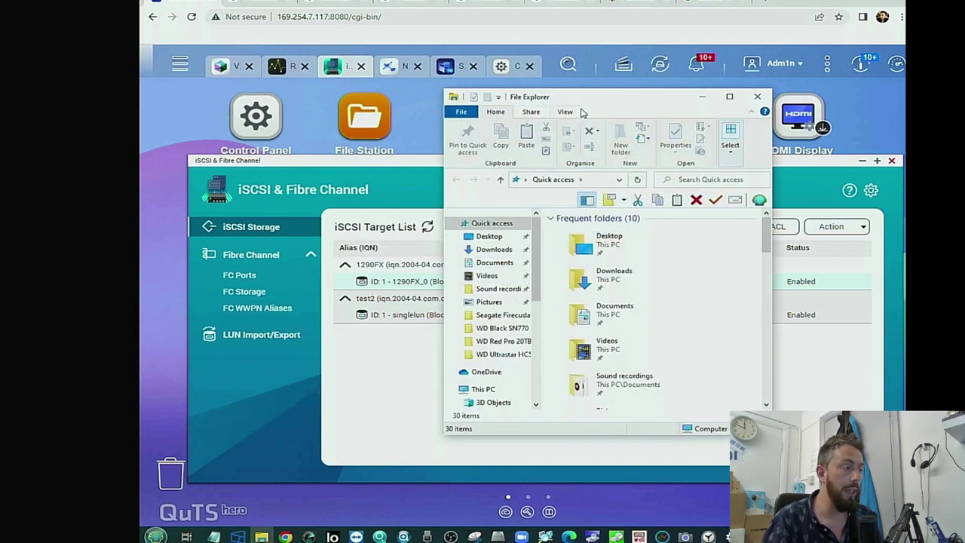
pyautogui.click(484, 390)
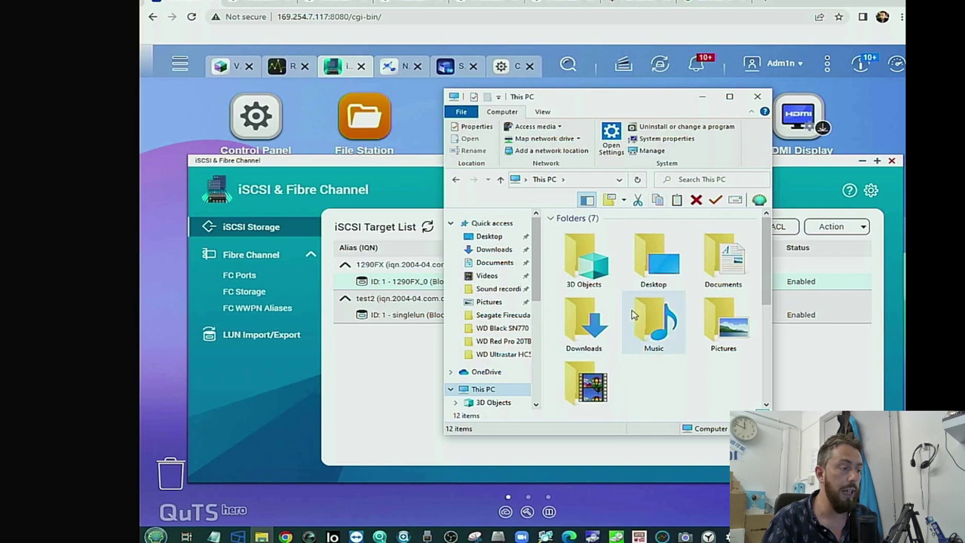
pyautogui.scroll(-5, 633, 315)
pyautogui.click(580, 285)
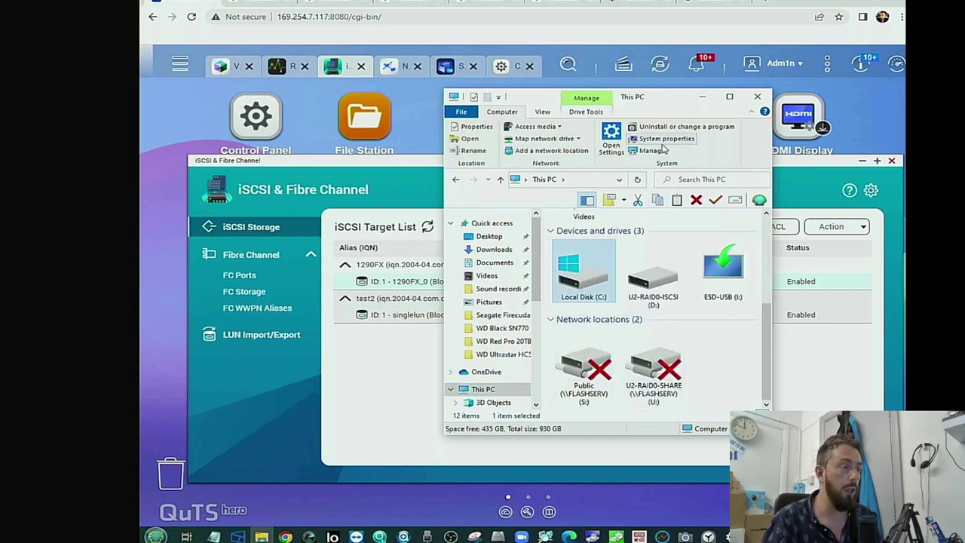
pyautogui.click(656, 155)
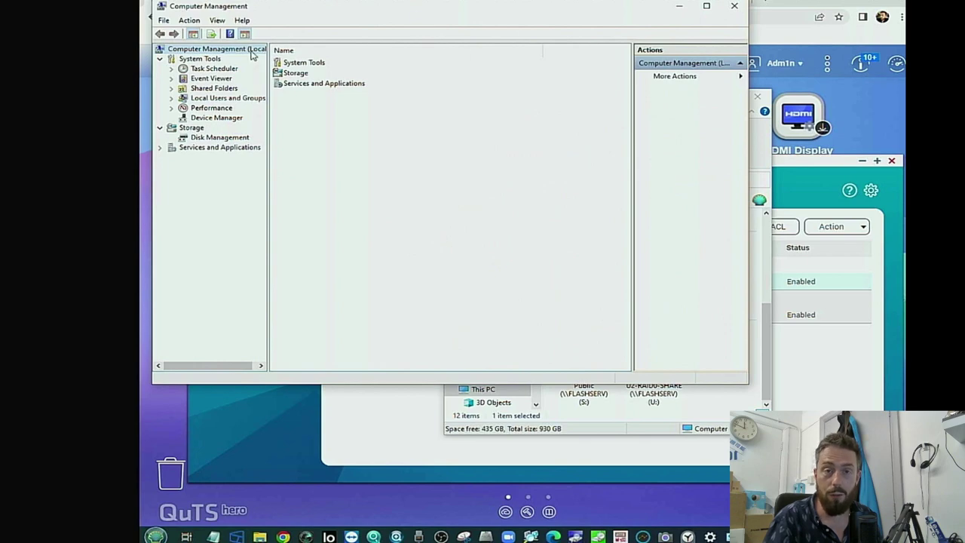
# Open Disk Management and initialise Disk 3 with GPT.
pyautogui.doubleClick(294, 73)
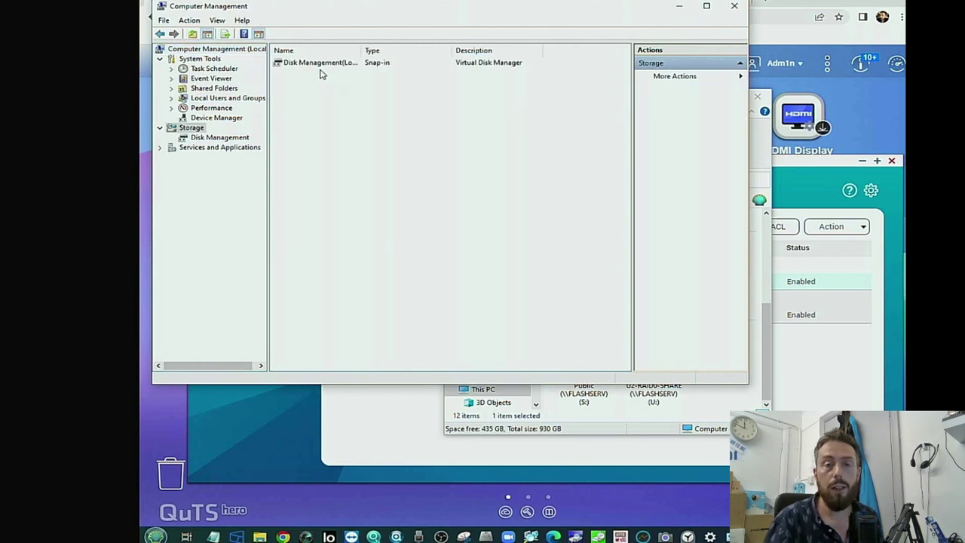
pyautogui.doubleClick(324, 64)
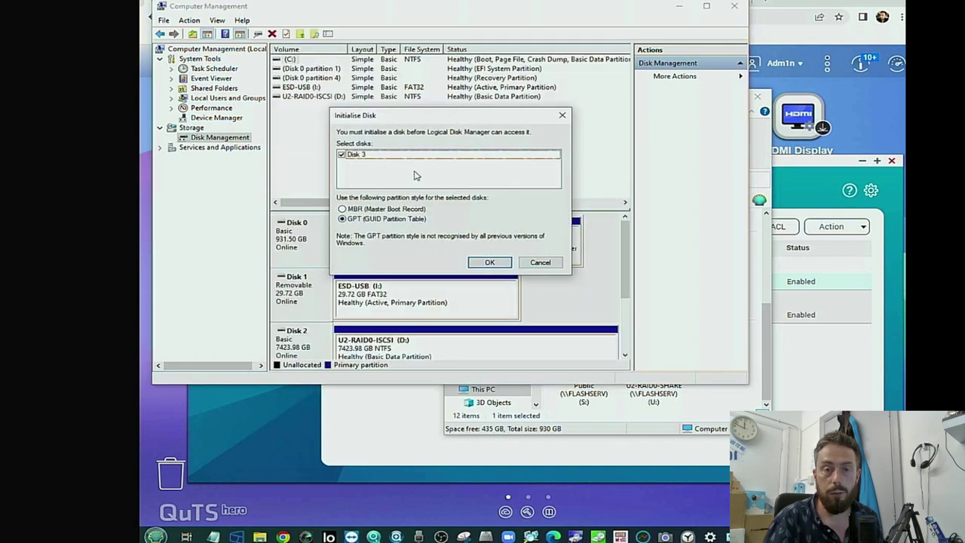
pyautogui.click(486, 261)
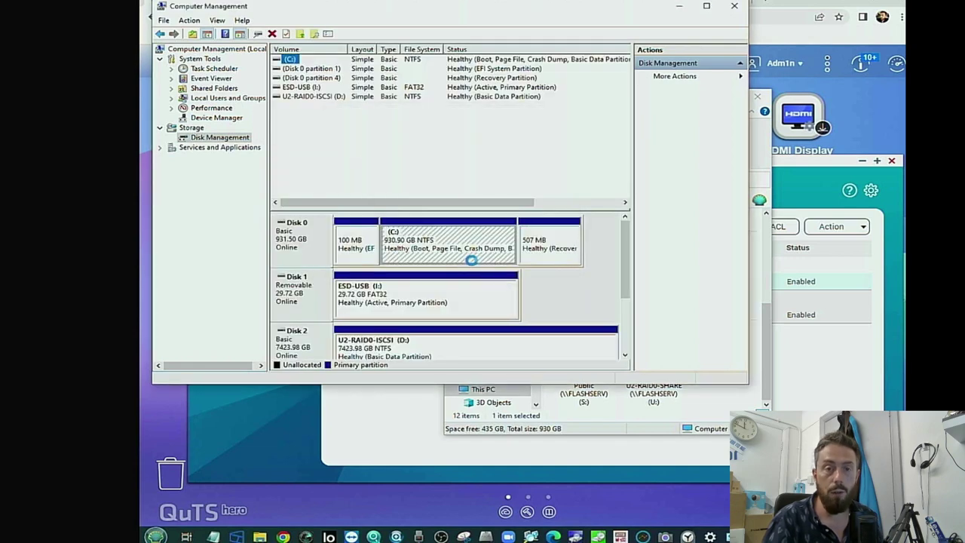
pyautogui.rightClick(423, 285)
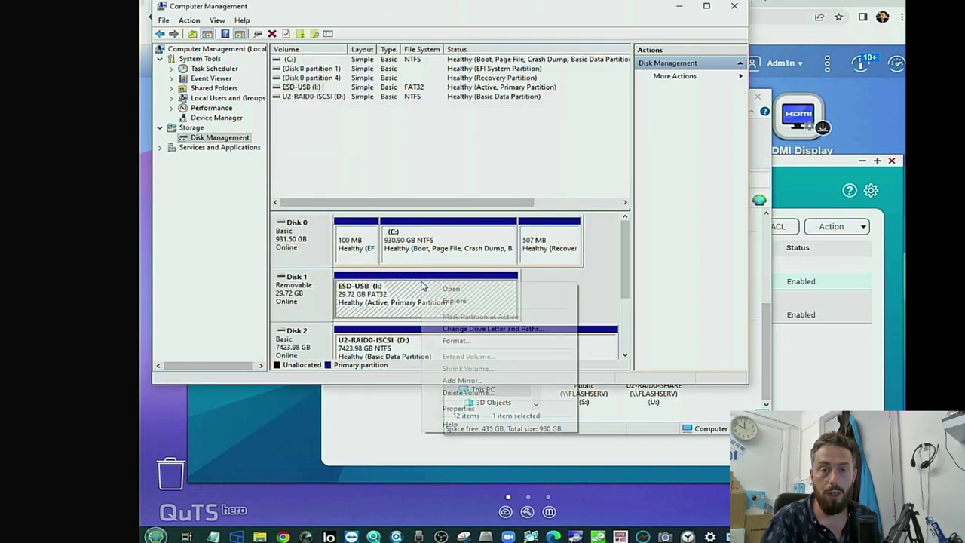
pyautogui.click(624, 289)
pyautogui.moveTo(625, 289); pyautogui.dragTo(624, 342)
# Create a full-size 757742 MB NTFS simple volume, drive letter U, on Disk 3's unallocated space.
pyautogui.rightClick(571, 319)
pyautogui.click(578, 302)
pyautogui.click(501, 257)
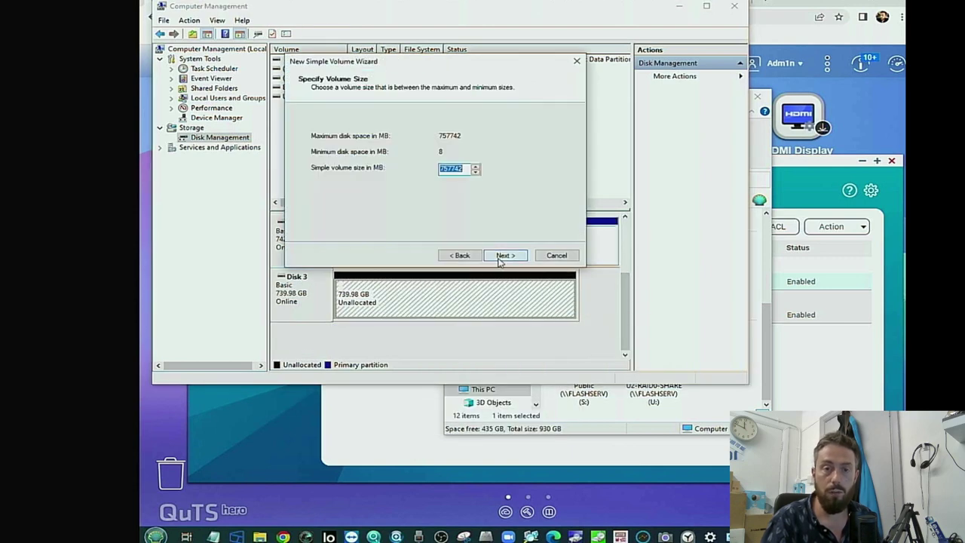
pyautogui.click(503, 256)
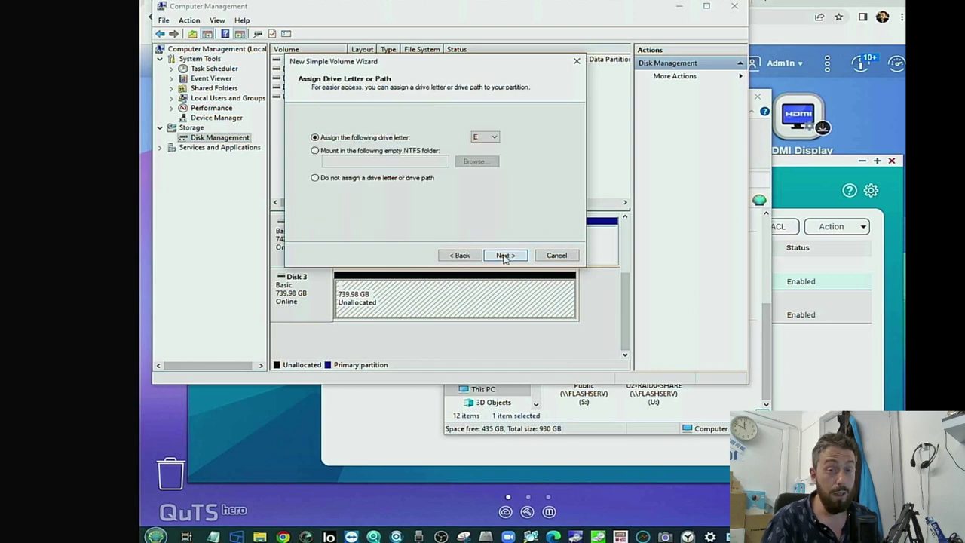
pyautogui.click(490, 138)
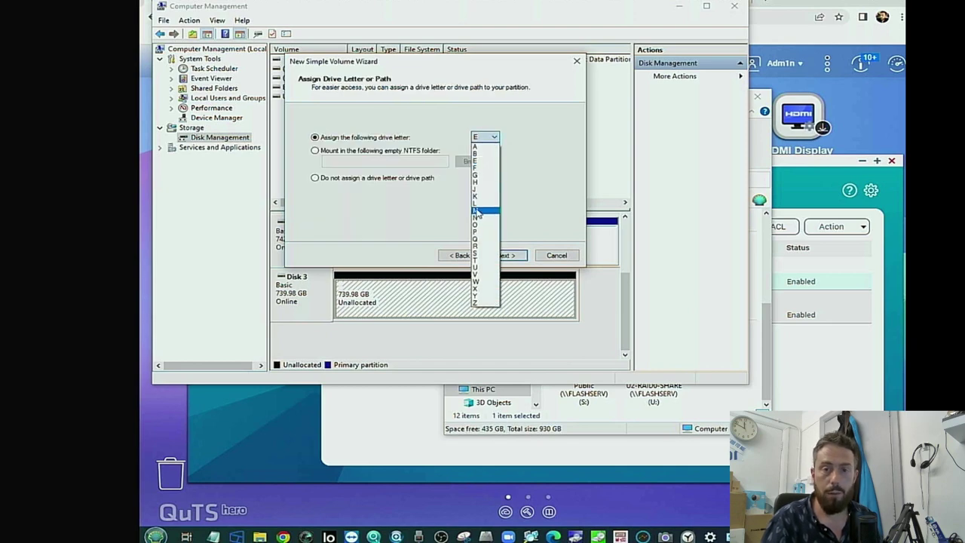
pyautogui.click(486, 270)
pyautogui.click(516, 258)
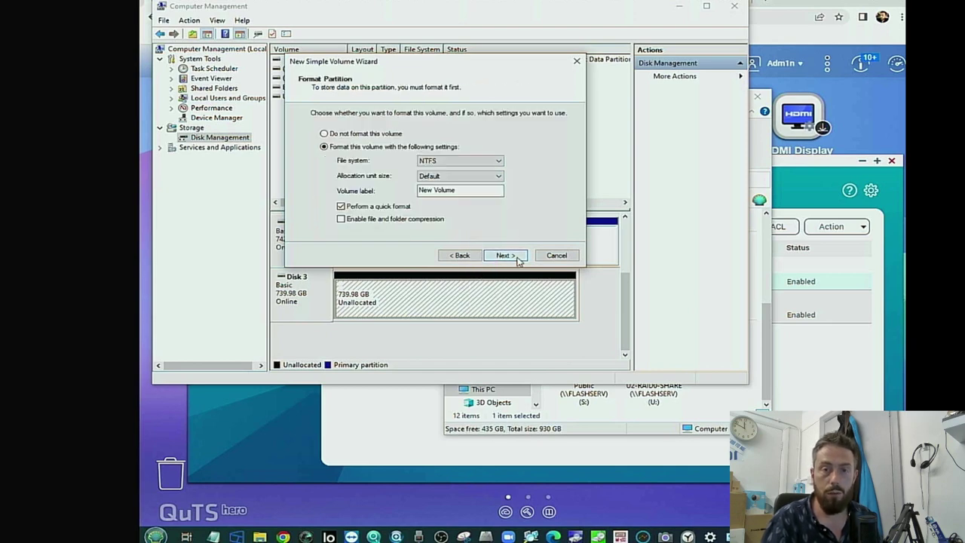
pyautogui.click(513, 257)
pyautogui.click(506, 255)
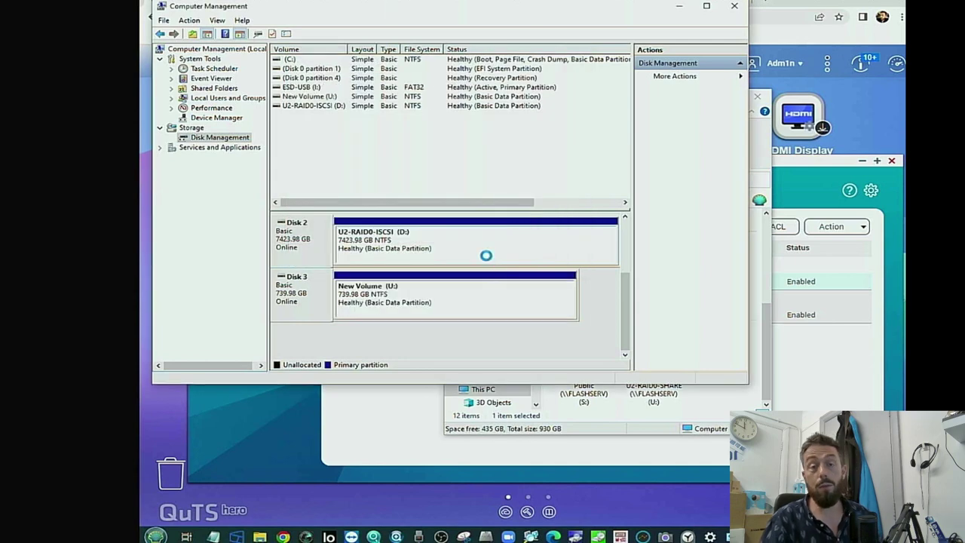
pyautogui.click(678, 6)
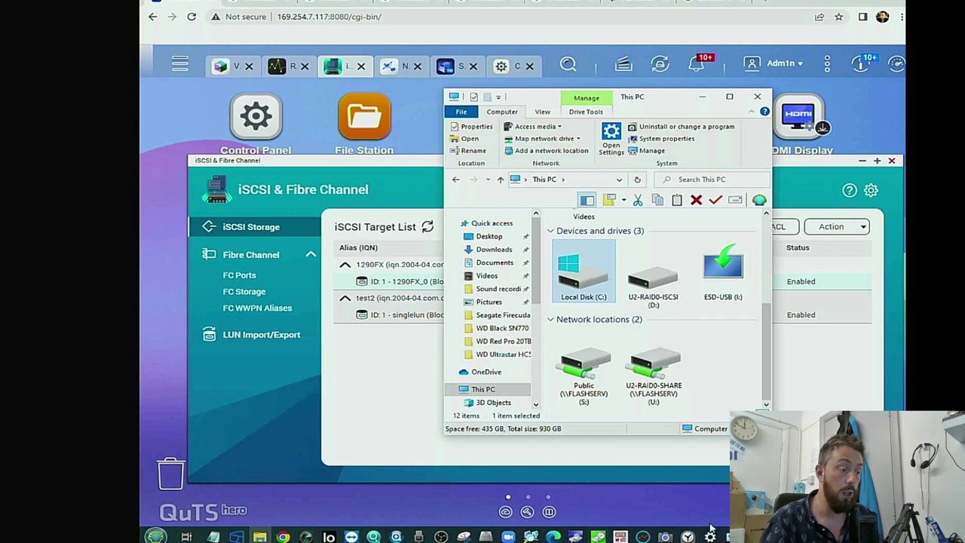
# Launch AJA System Test with the write/read graphs shown and check its target disk list.
pyautogui.click(642, 528)
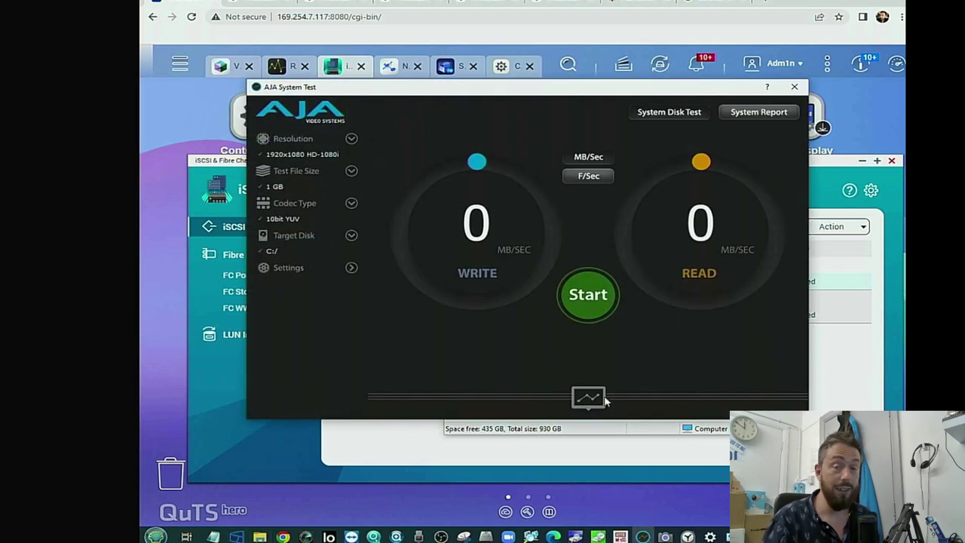
pyautogui.click(589, 399)
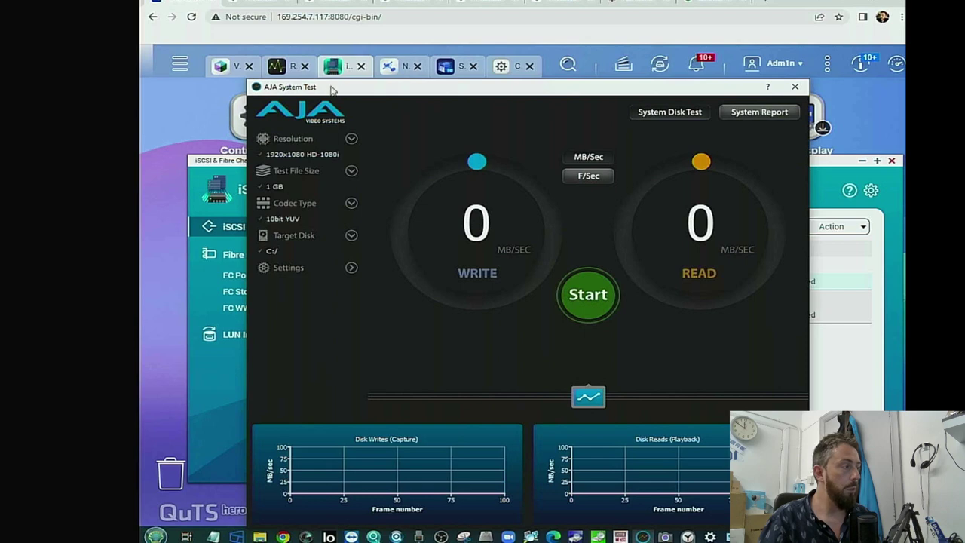
pyautogui.moveTo(332, 87); pyautogui.dragTo(303, 70)
pyautogui.click(322, 217)
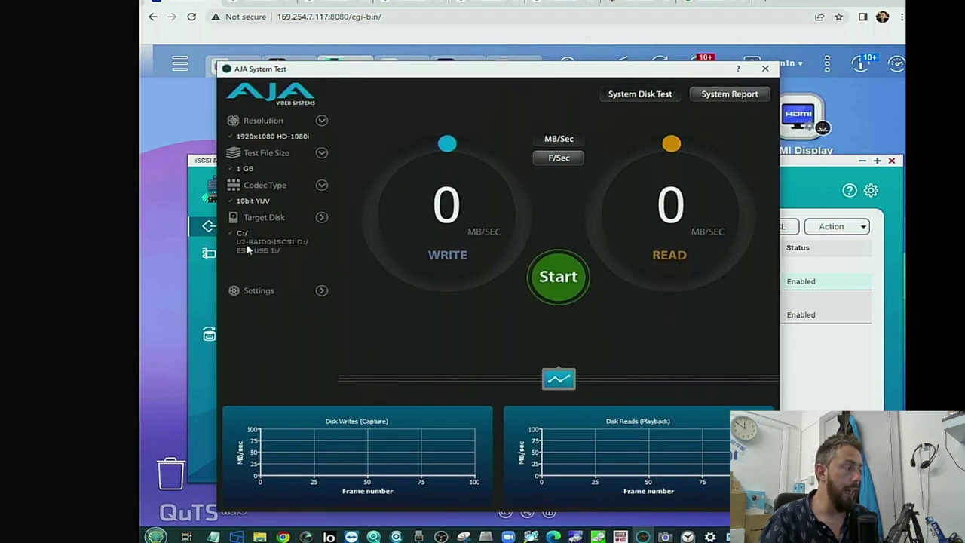
# Relaunch AJA System Test as administrator, approving the UAC prompt.
pyautogui.click(765, 68)
pyautogui.rightClick(643, 537)
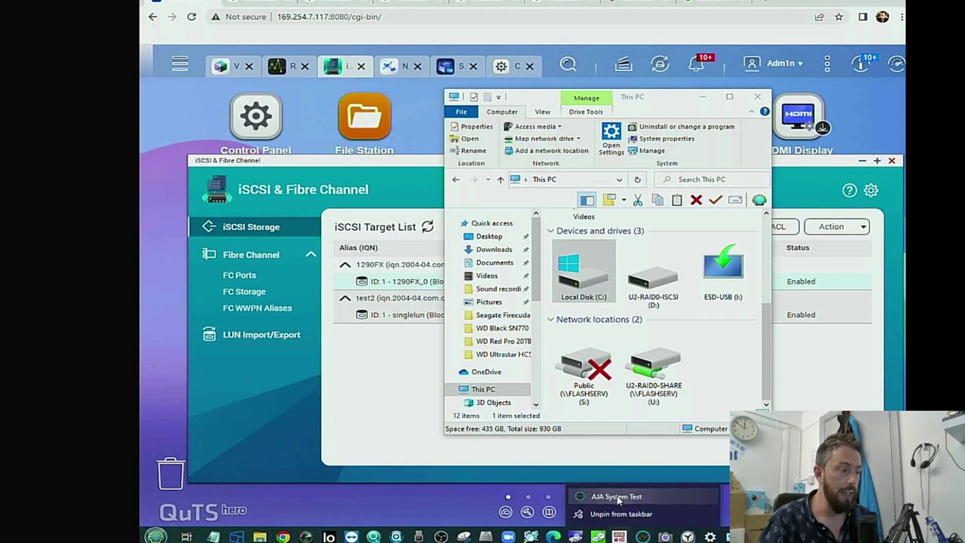
pyautogui.rightClick(617, 496)
pyautogui.click(663, 427)
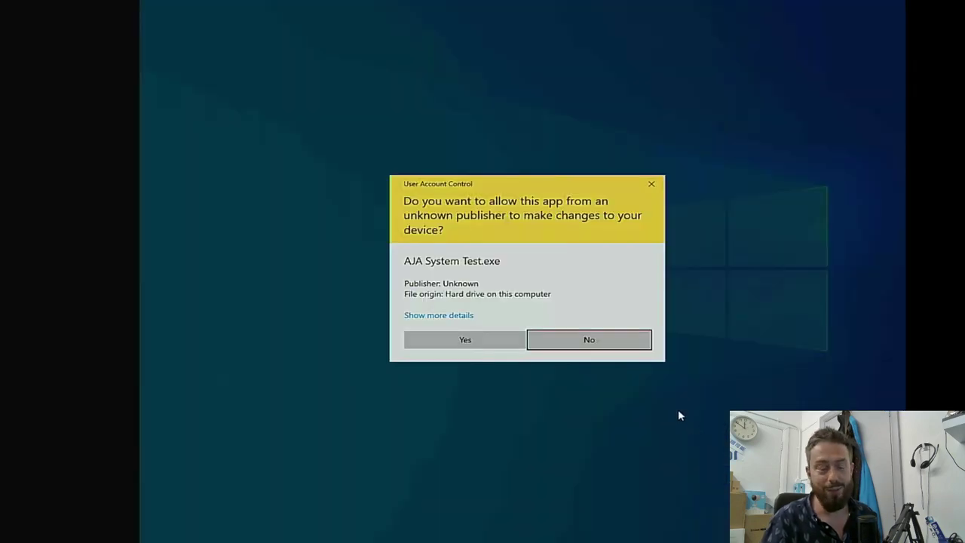
pyautogui.click(499, 339)
# Set the target disk to New Volume U:/, show the throughput graphs and start the test.
pyautogui.click(351, 236)
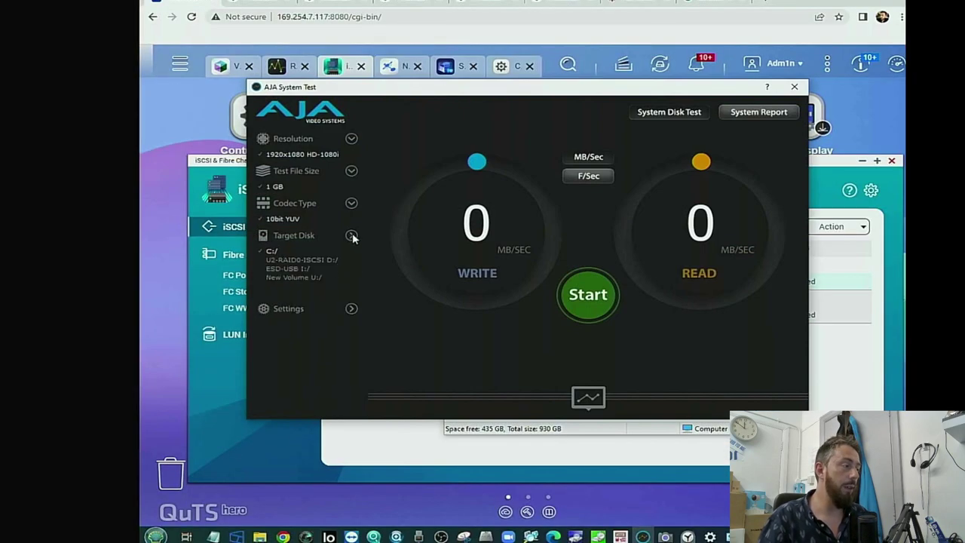
pyautogui.click(294, 278)
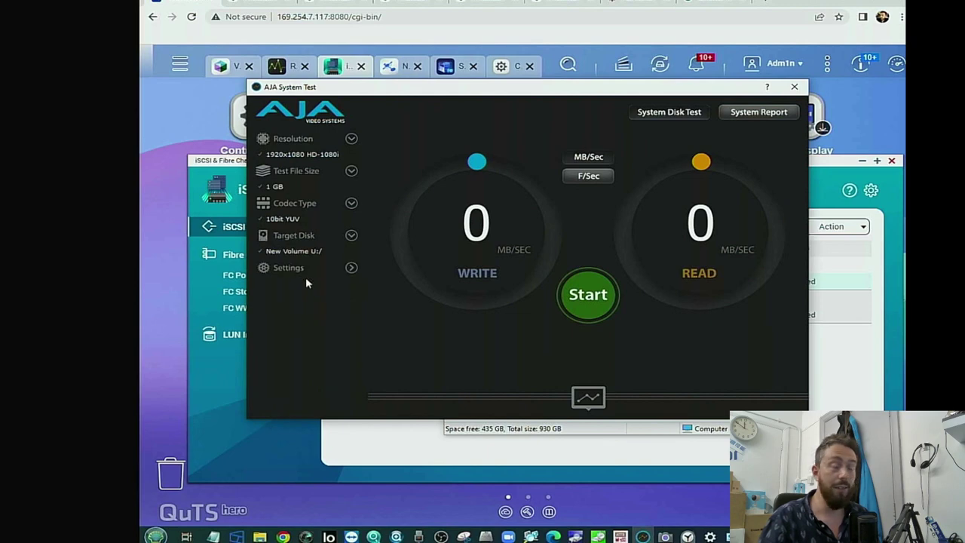
pyautogui.click(350, 270)
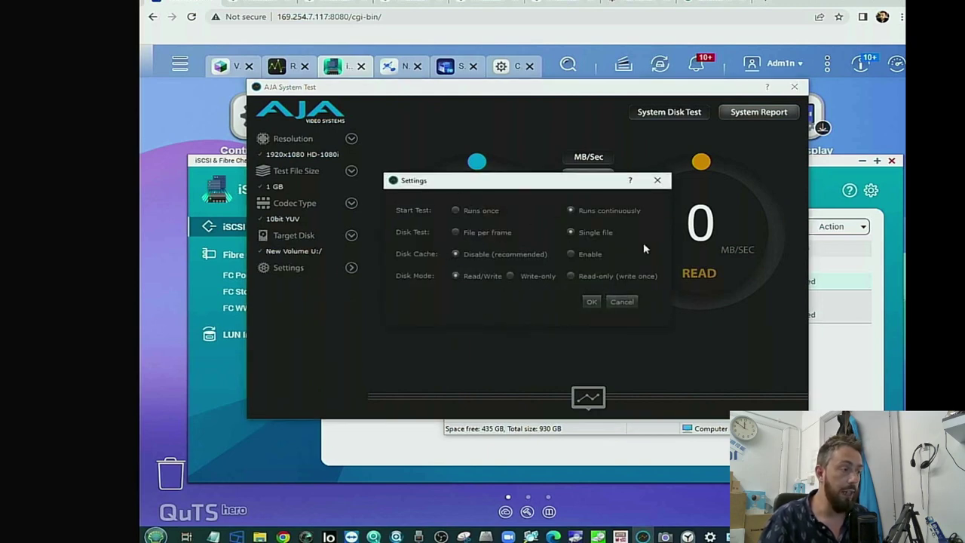
pyautogui.click(628, 302)
pyautogui.click(597, 404)
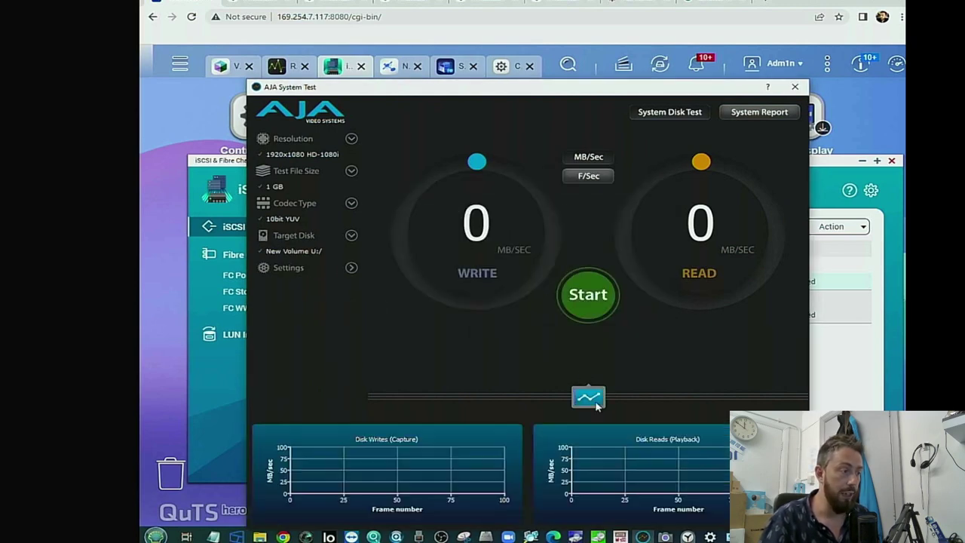
pyautogui.click(591, 314)
# Rerun the U:/ benchmark with a 4 GB test file, reaching about 1321 MB/s write, then close AJA.
pyautogui.moveTo(582, 86); pyautogui.dragTo(578, 51)
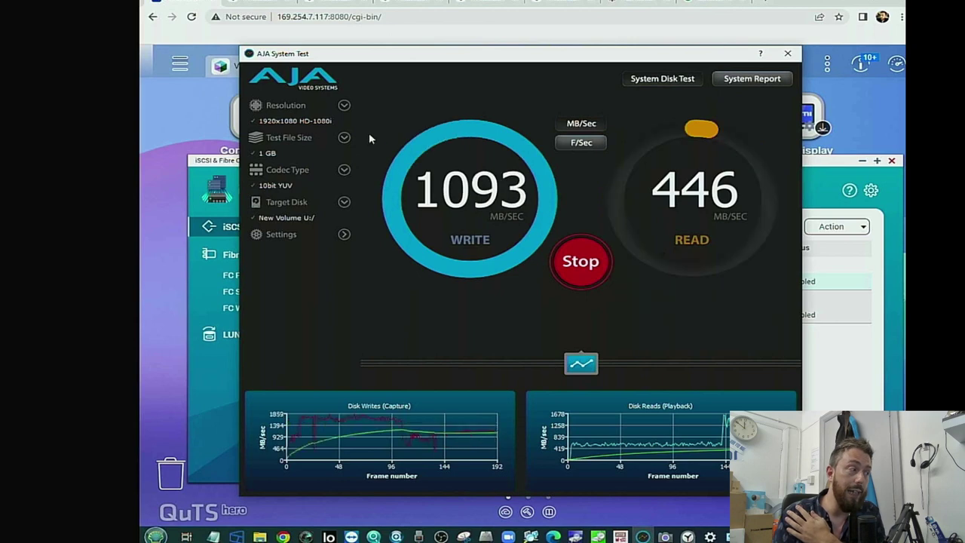
pyautogui.click(344, 137)
pyautogui.click(268, 173)
pyautogui.click(588, 262)
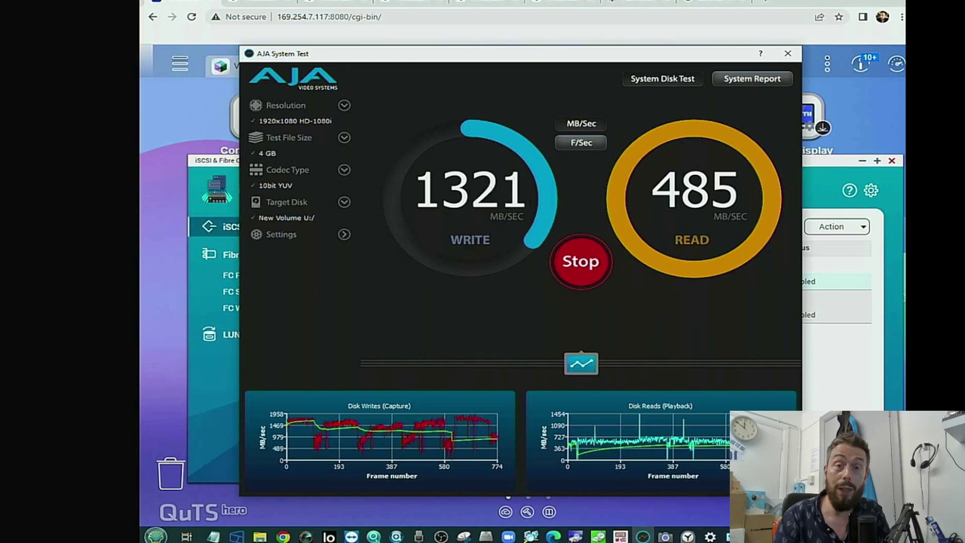
pyautogui.click(788, 55)
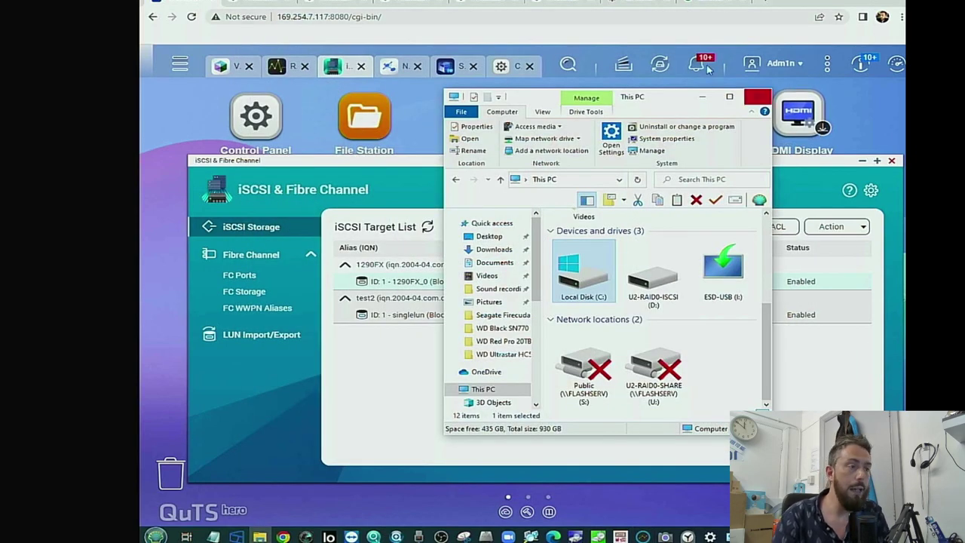
# Close This PC and minimize the iSCSI & Fibre Channel window.
pyautogui.click(758, 96)
pyautogui.click(862, 161)
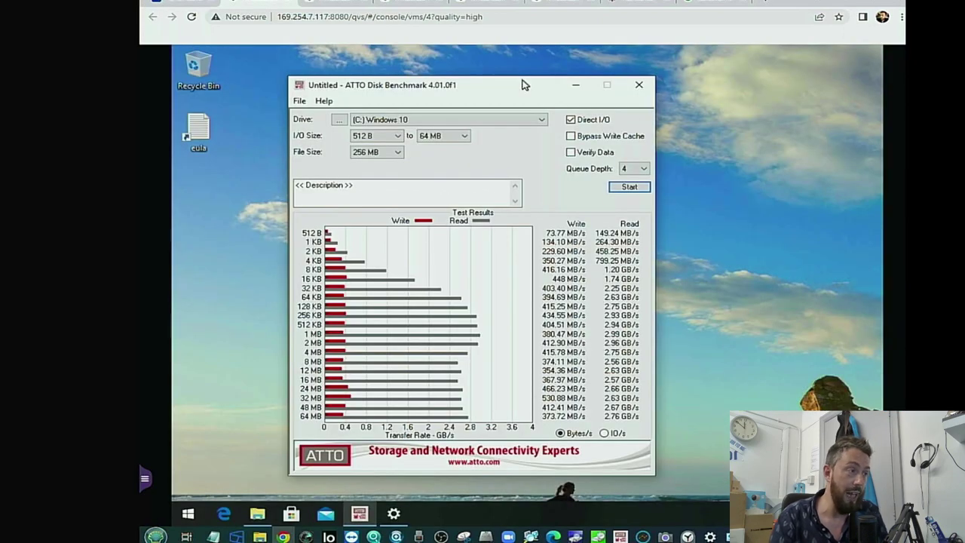
pyautogui.moveTo(521, 84); pyautogui.dragTo(583, 65)
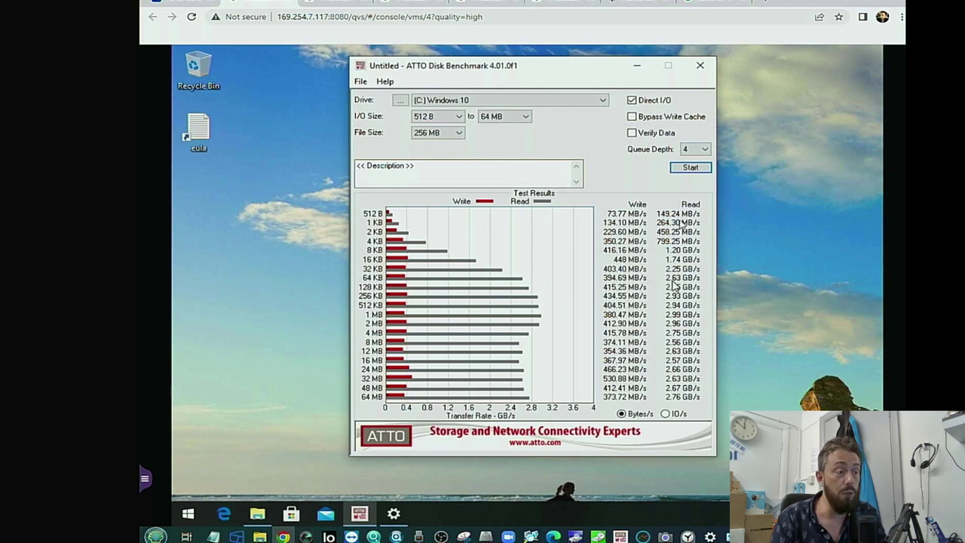
# Flip through the VM consoles' ATTO results, ending back on the Storage & Snapshots page.
pyautogui.click(317, 3)
pyautogui.click(412, 3)
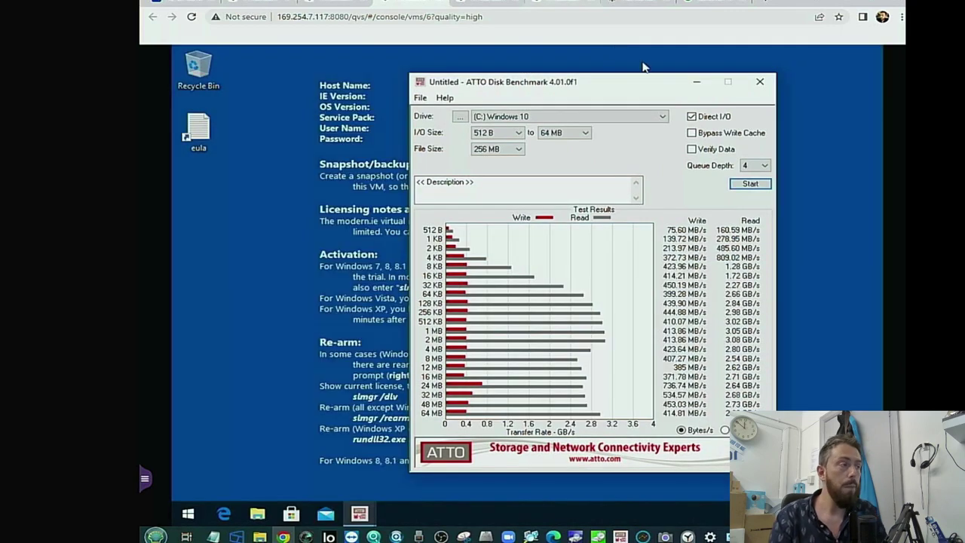
pyautogui.hotkey('ctrl', 'Tab')
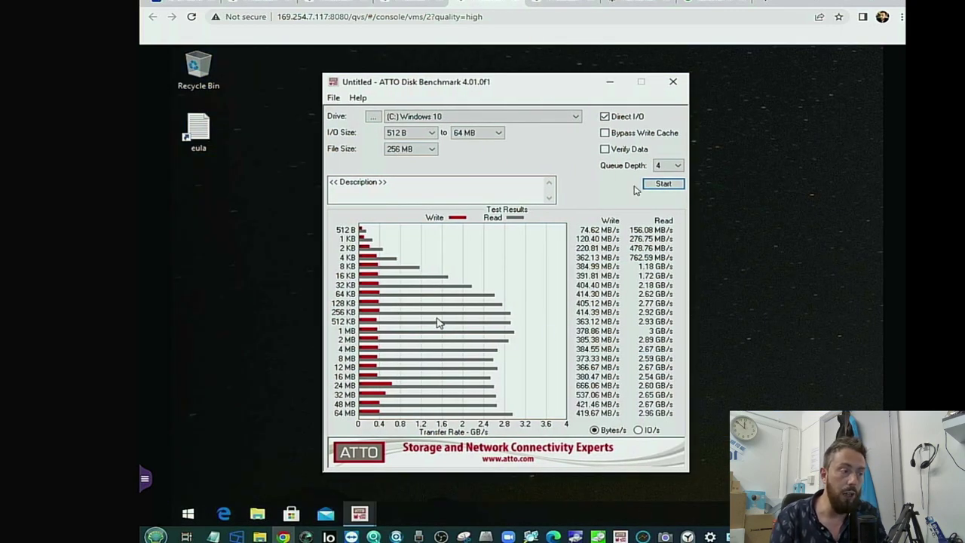
pyautogui.hotkey('ctrl', 'Tab')
pyautogui.hotkey('ctrl', 'Tab')
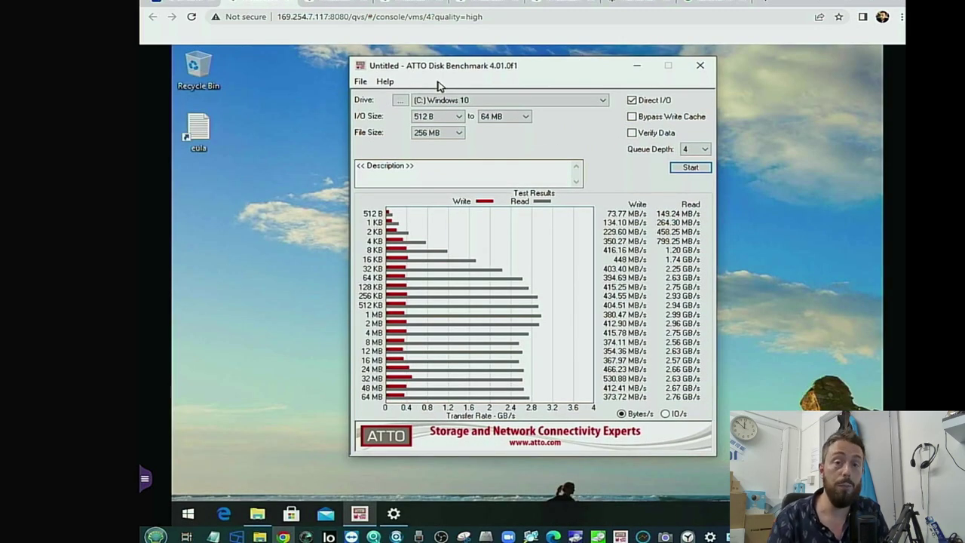
pyautogui.hotkey('ctrl', 'Tab')
pyautogui.hotkey('ctrl', 'Tab')
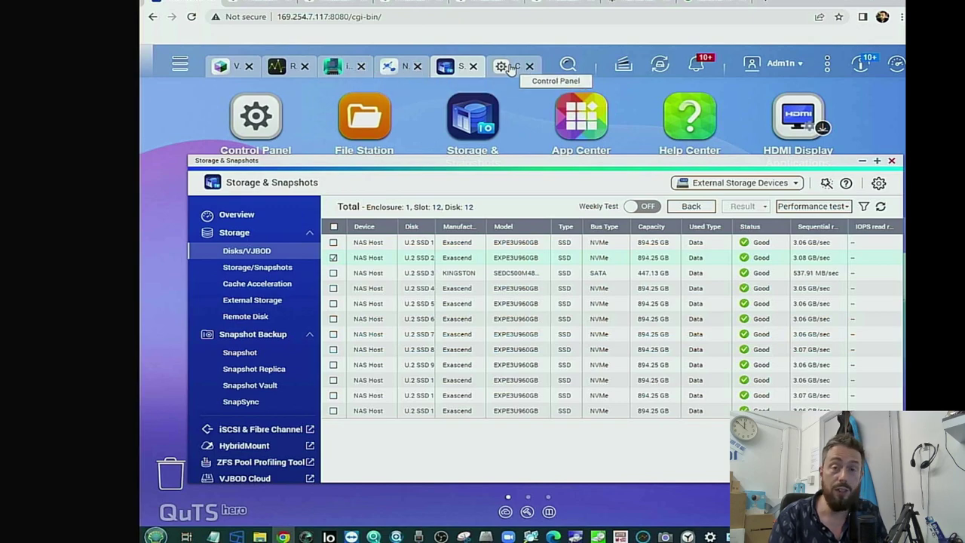
# Review CPU, memory/swap and storage pool activity in Resource Monitor, then minimize it.
pyautogui.click(279, 67)
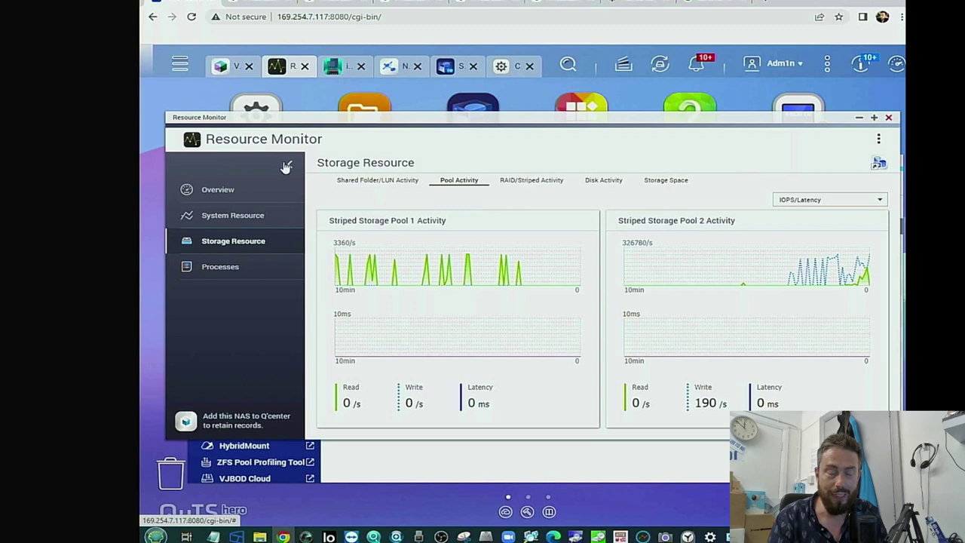
pyautogui.click(249, 218)
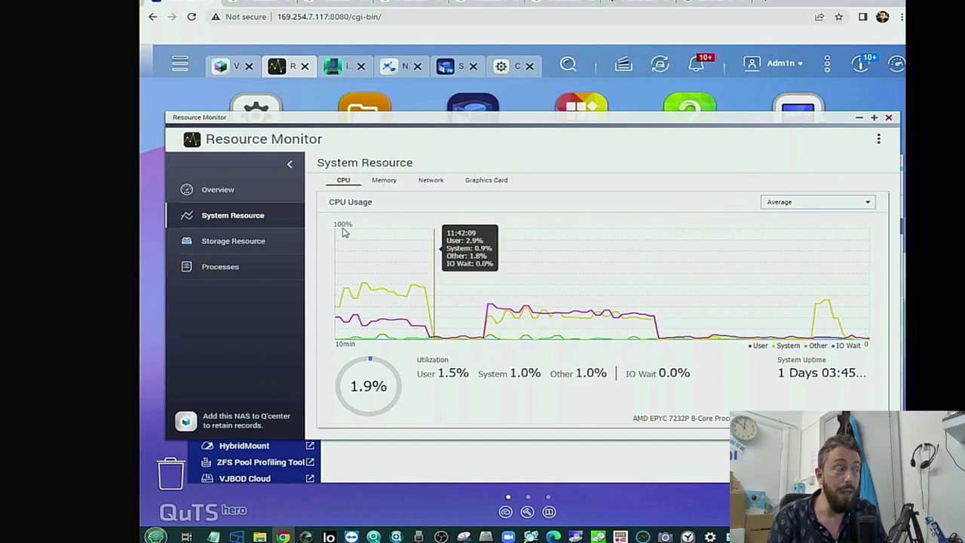
pyautogui.click(385, 180)
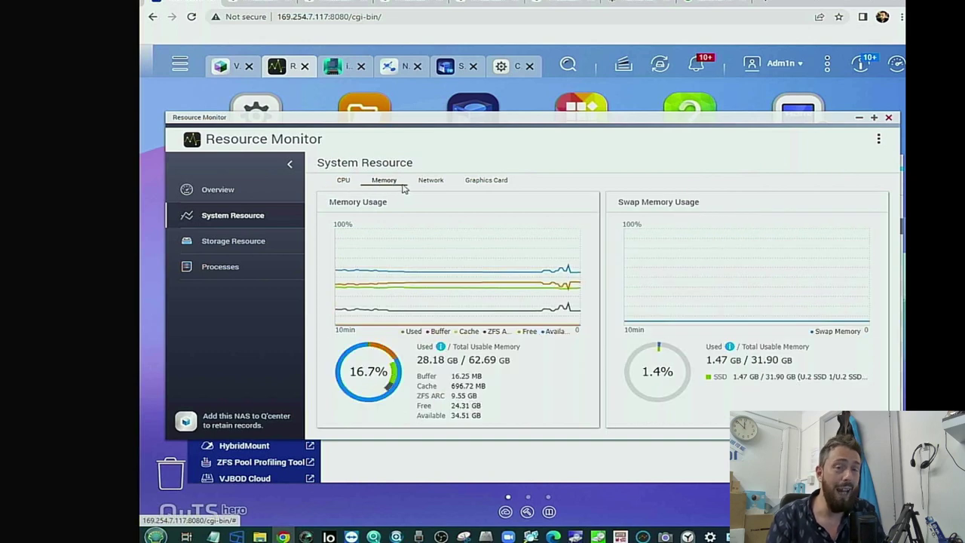
pyautogui.click(220, 198)
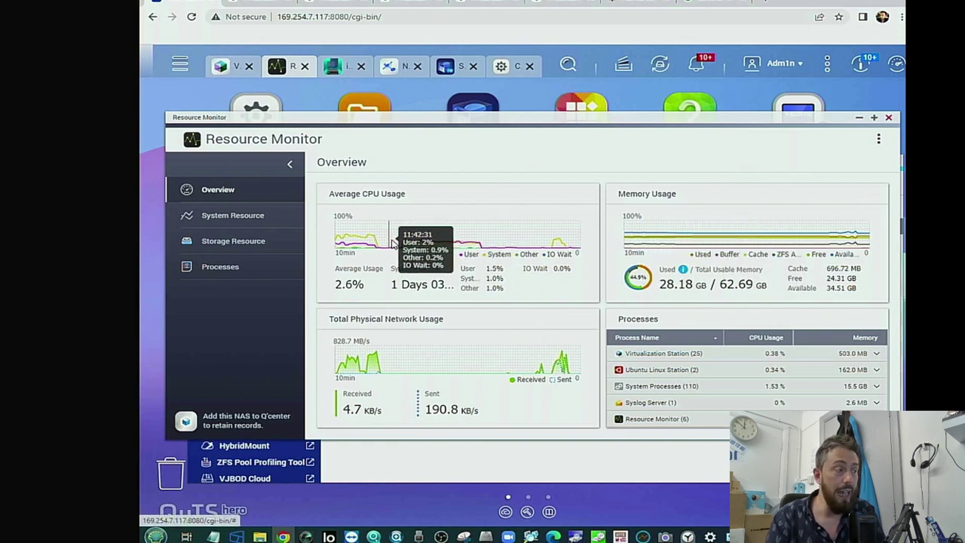
pyautogui.click(253, 241)
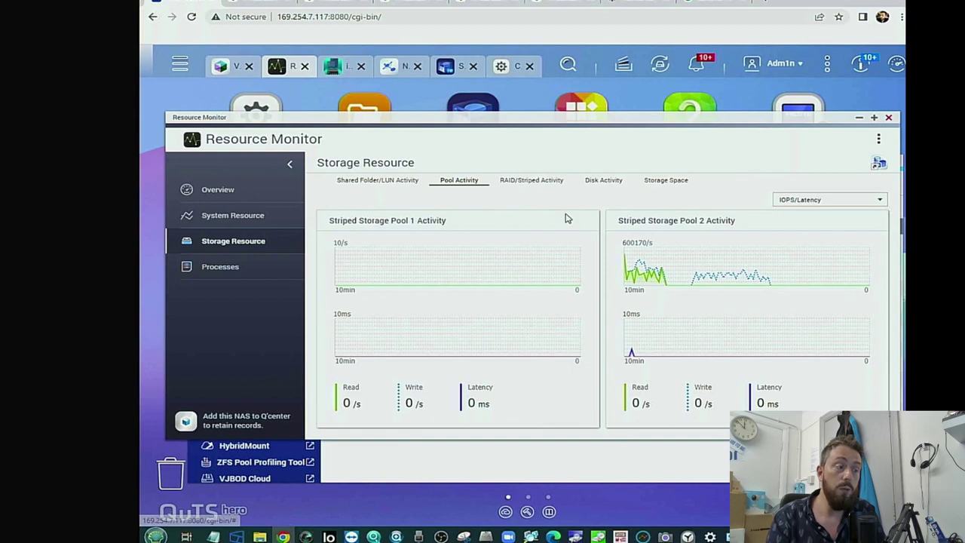
pyautogui.click(861, 118)
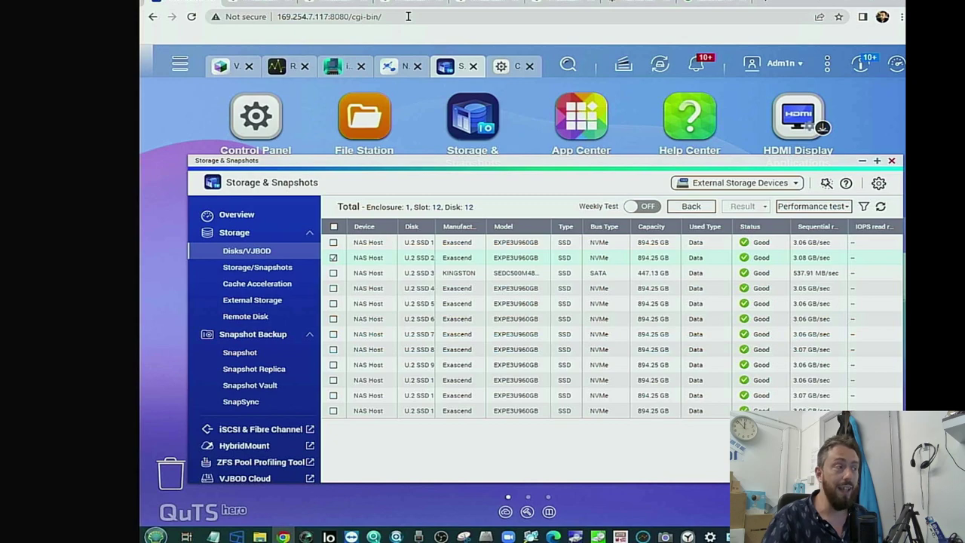
# Bring Virtualization Station to the front and scroll through its VM list.
pyautogui.click(260, 3)
pyautogui.click(181, 3)
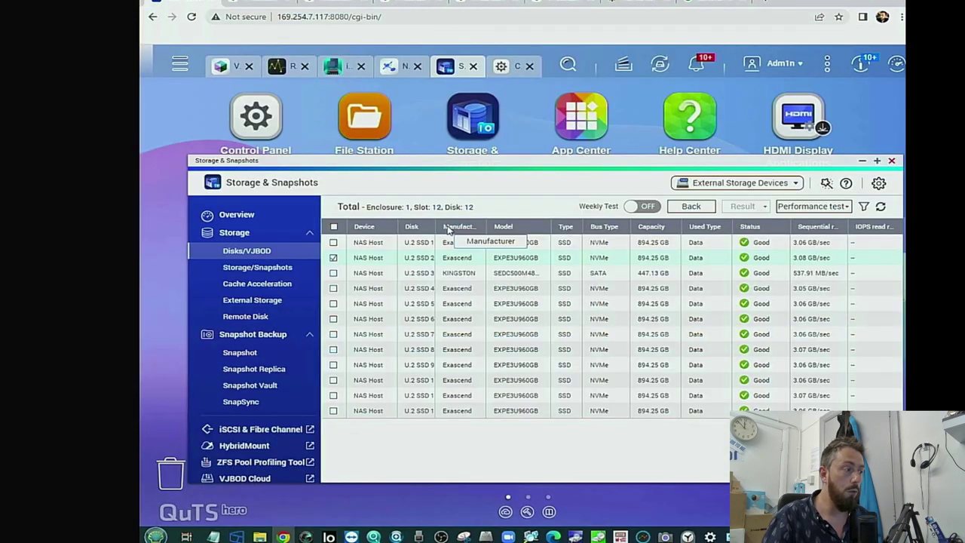
pyautogui.click(226, 66)
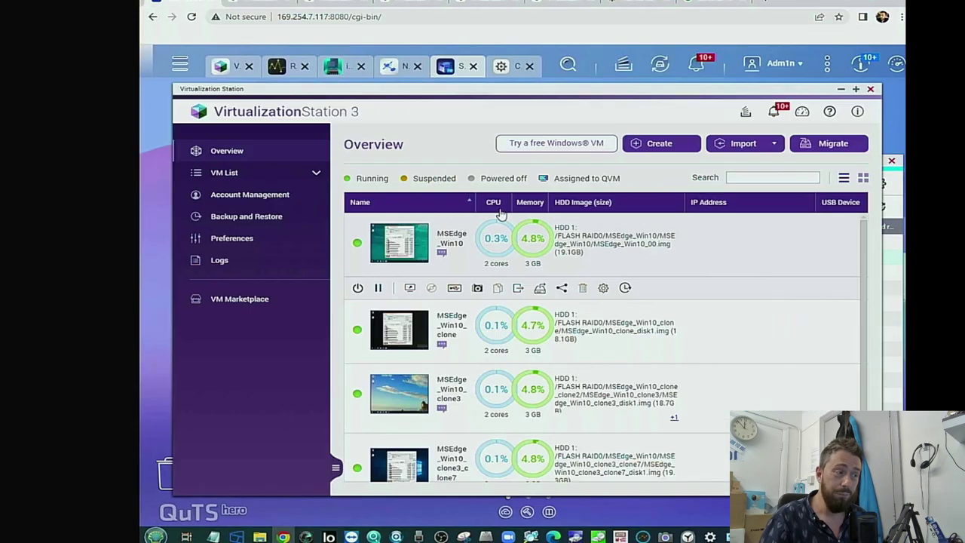
pyautogui.scroll(-1, 504, 324)
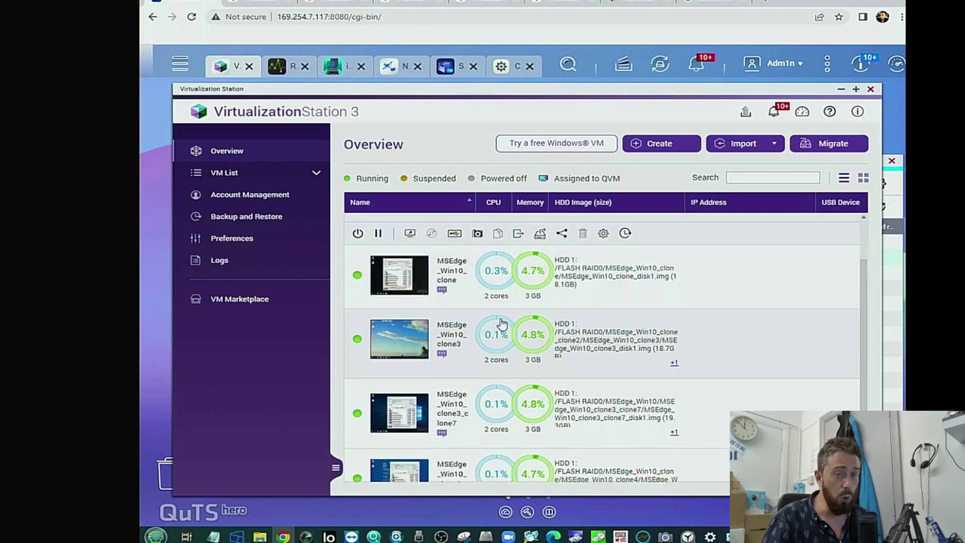
pyautogui.scroll(-1, 501, 323)
pyautogui.scroll(3, 503, 341)
pyautogui.scroll(-3, 503, 342)
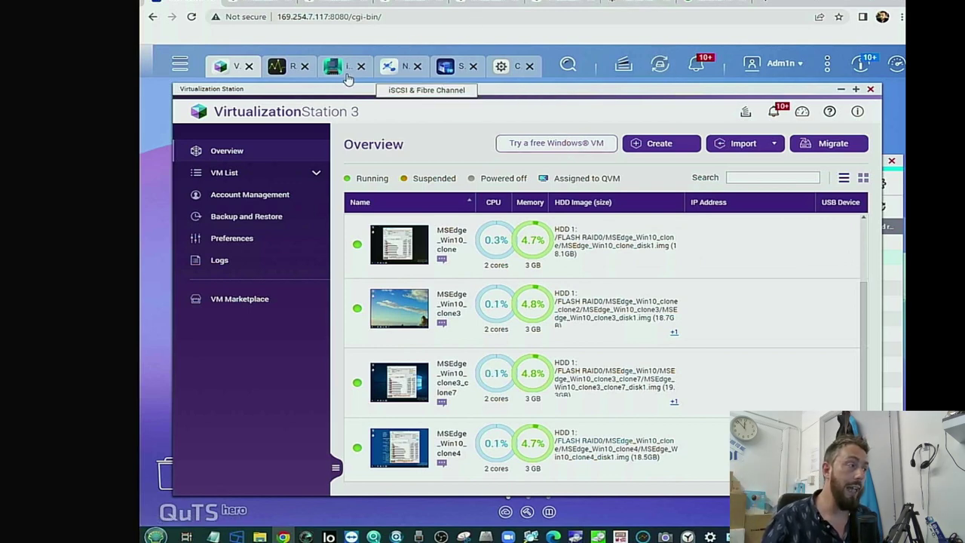
# Check Network & Virtual Switch, then open a running Windows VM's console start menu.
pyautogui.click(388, 67)
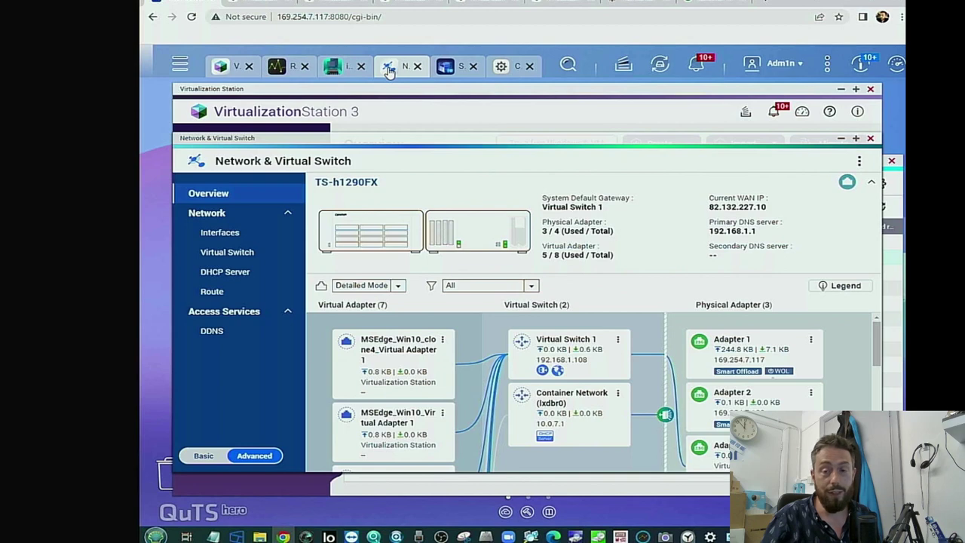
pyautogui.click(388, 67)
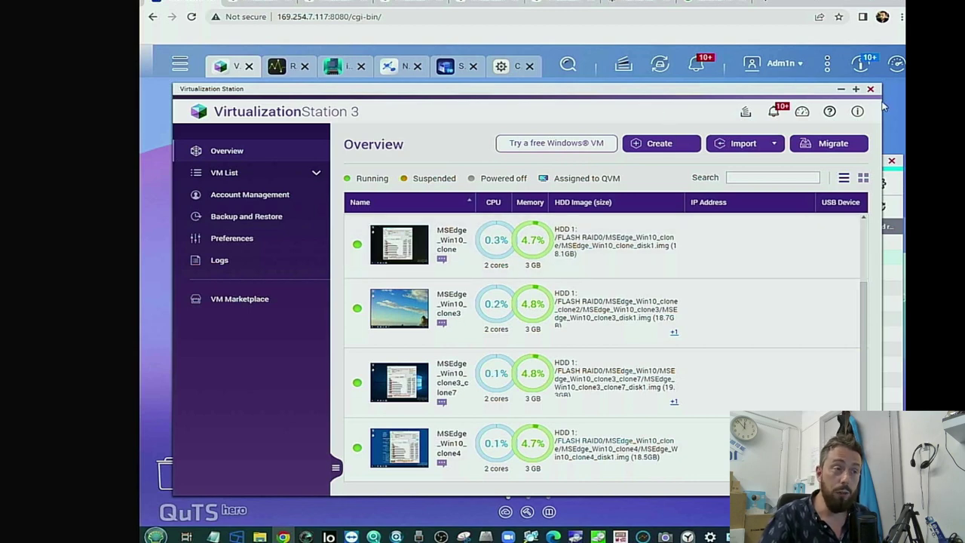
pyautogui.moveTo(882, 102); pyautogui.dragTo(905, 102)
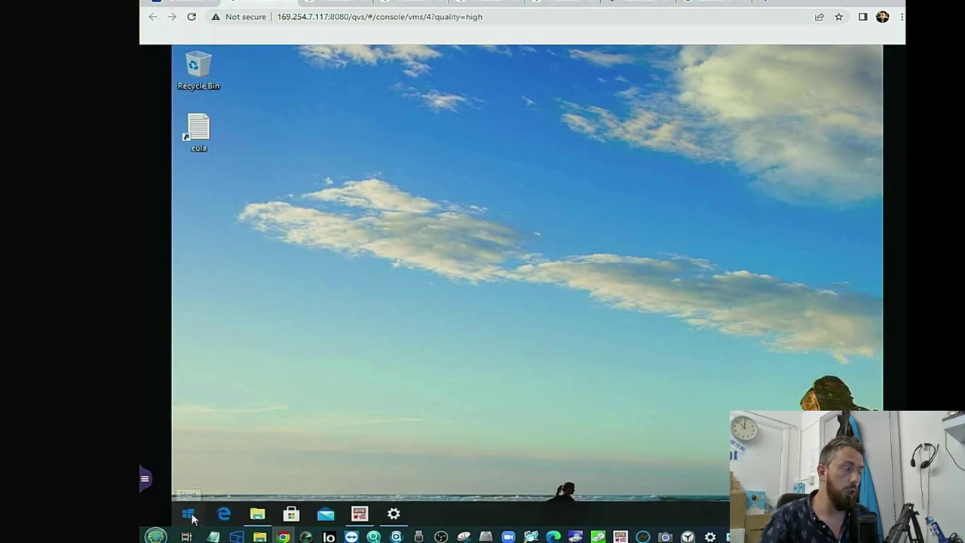
pyautogui.click(187, 514)
# Shut down one Windows VM from its console and open a second VM's power options.
pyautogui.click(188, 487)
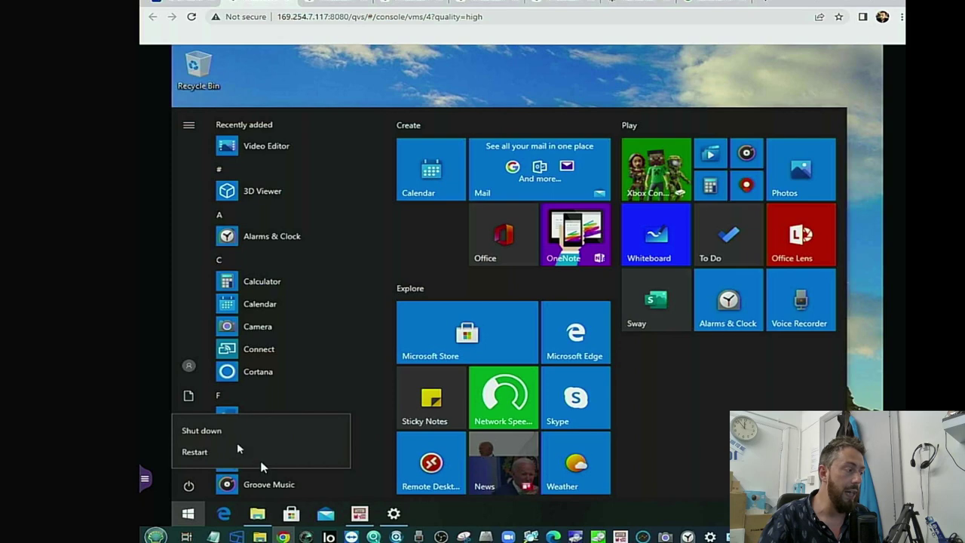
pyautogui.click(227, 436)
pyautogui.click(405, 419)
pyautogui.click(339, 3)
pyautogui.click(188, 513)
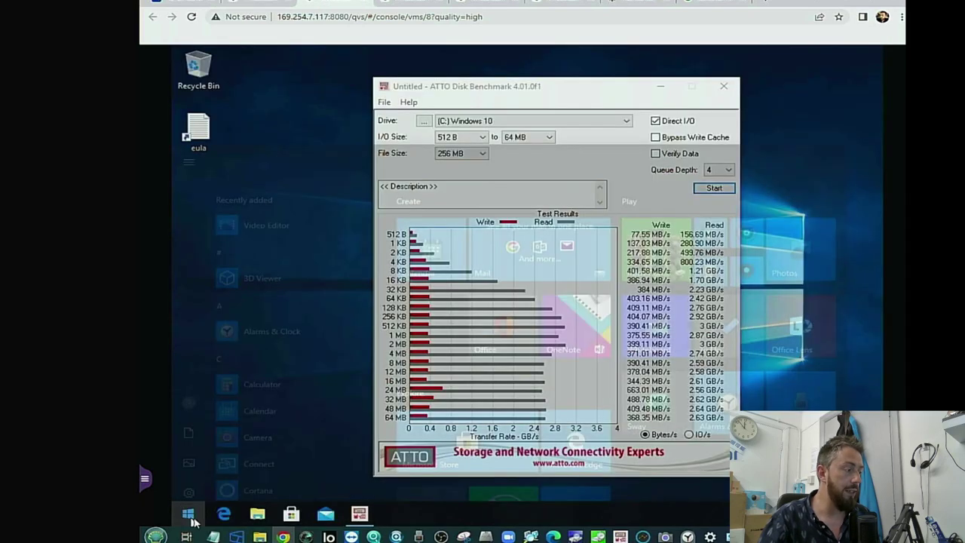
pyautogui.click(188, 486)
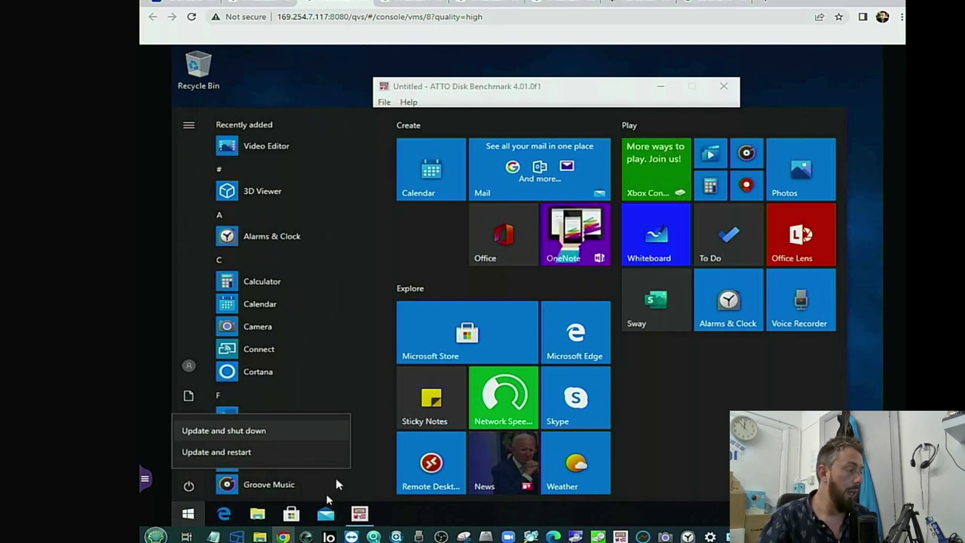
pyautogui.click(188, 486)
pyautogui.click(189, 486)
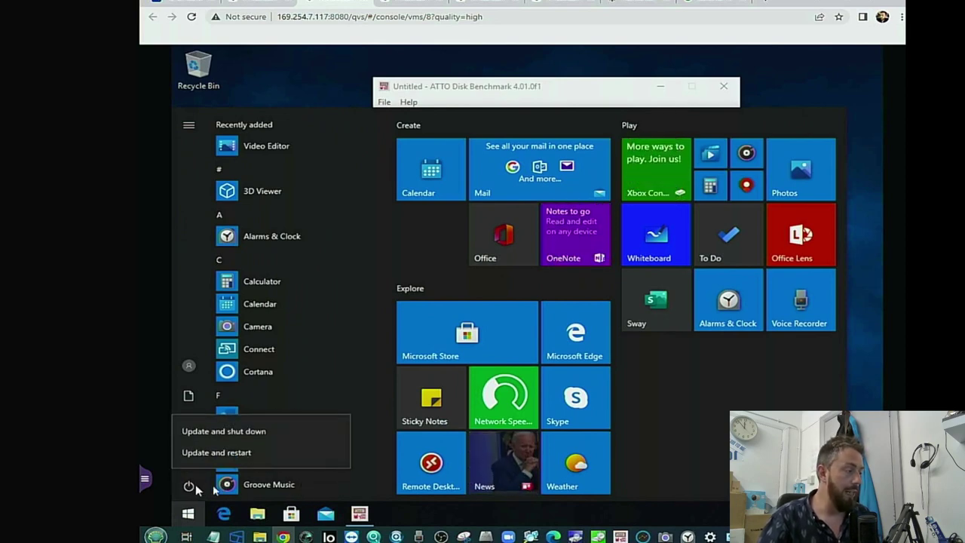
# Close the extra console tabs and return to the Virtualization Station overview.
pyautogui.click(354, 3)
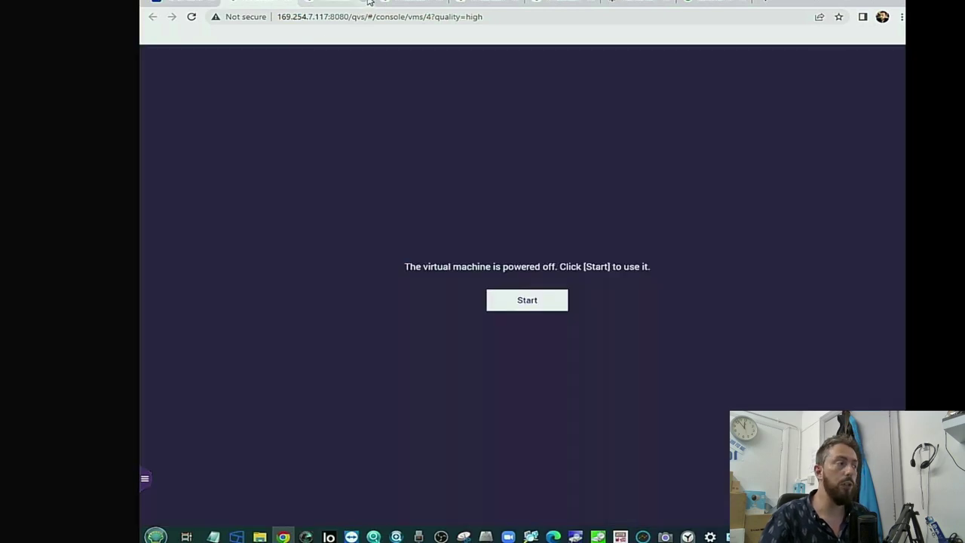
pyautogui.click(368, 2)
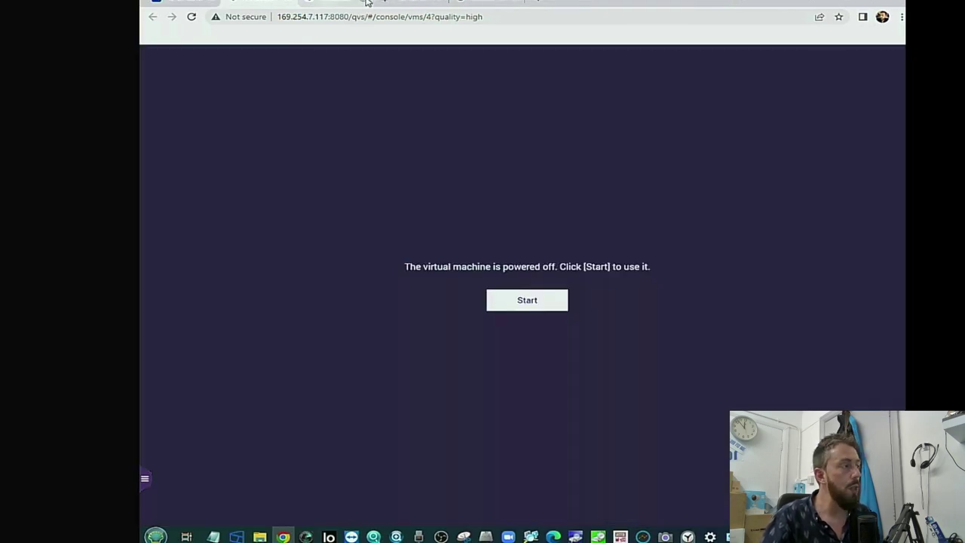
pyautogui.click(368, 3)
pyautogui.click(368, 2)
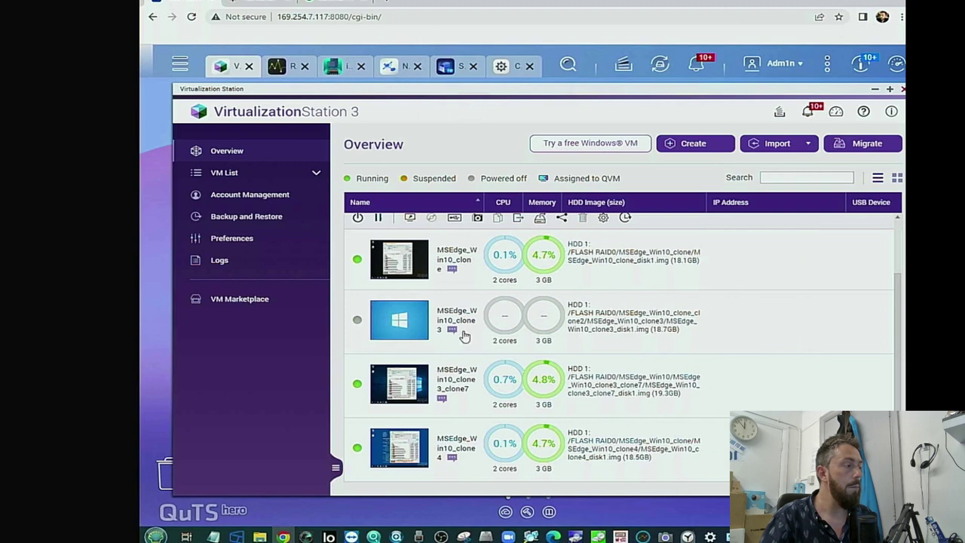
pyautogui.scroll(2, 398, 291)
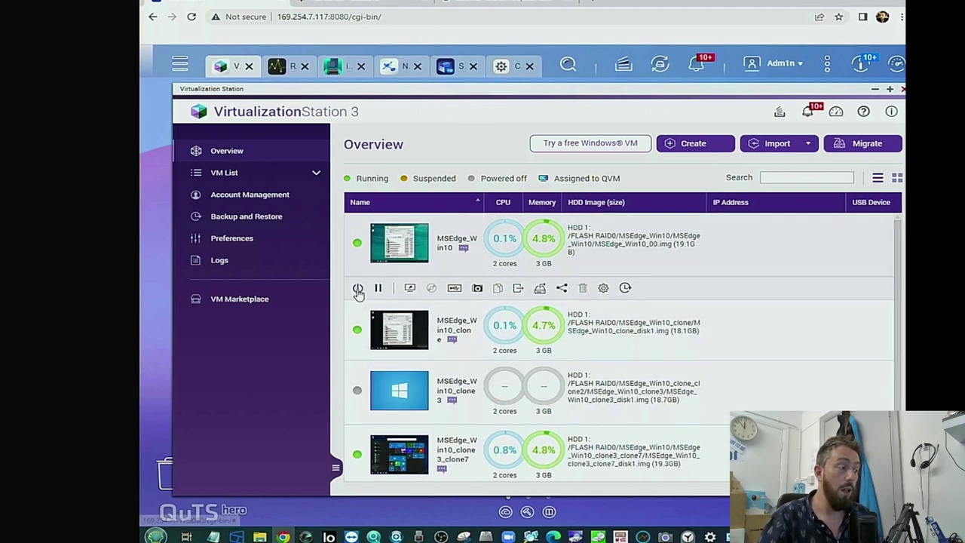
# Force shut down MSEdge_Win10 and MSEdge_Win10_clone.
pyautogui.click(358, 292)
pyautogui.click(368, 341)
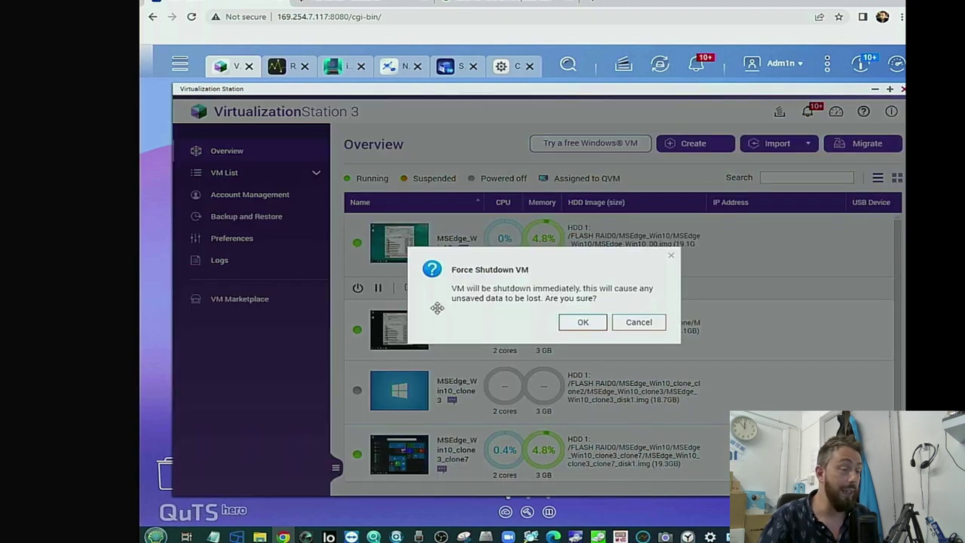
pyautogui.click(603, 326)
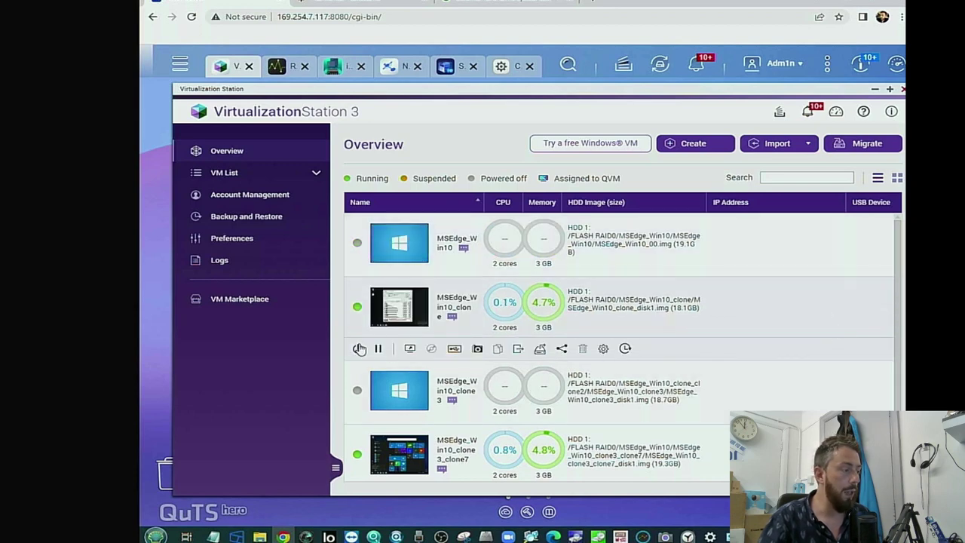
pyautogui.click(359, 349)
pyautogui.click(353, 402)
pyautogui.click(588, 326)
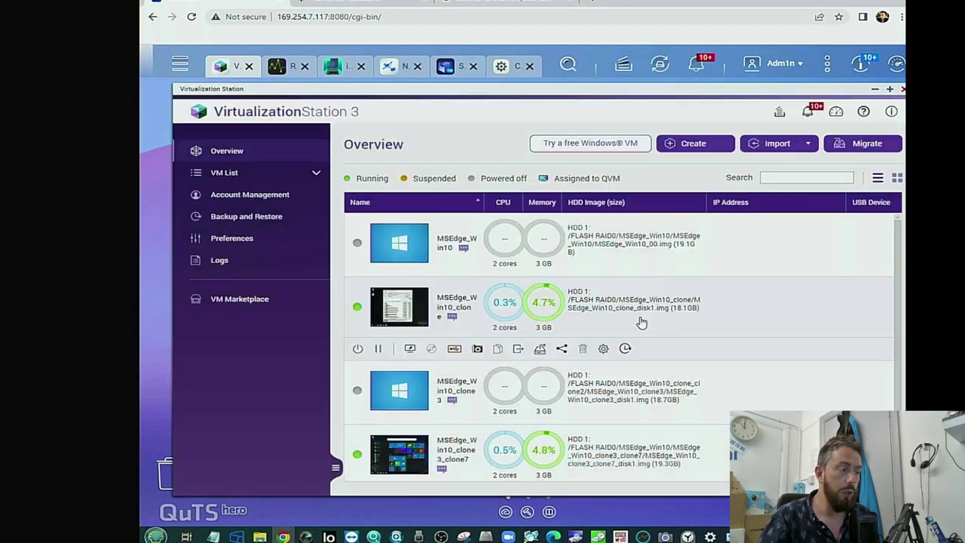
# Force shut down the clone3_clone7 and clone4 VMs.
pyautogui.scroll(-1, 653, 338)
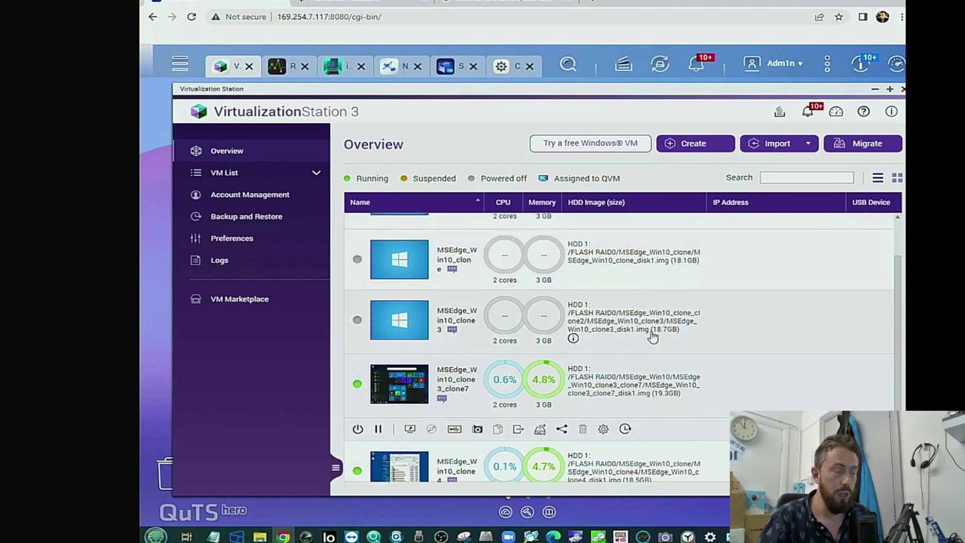
pyautogui.click(357, 428)
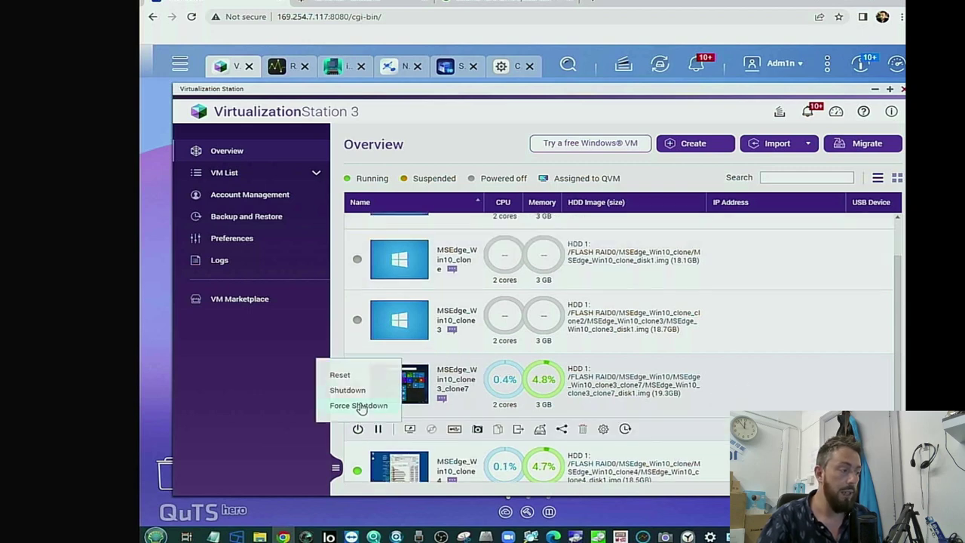
pyautogui.click(357, 407)
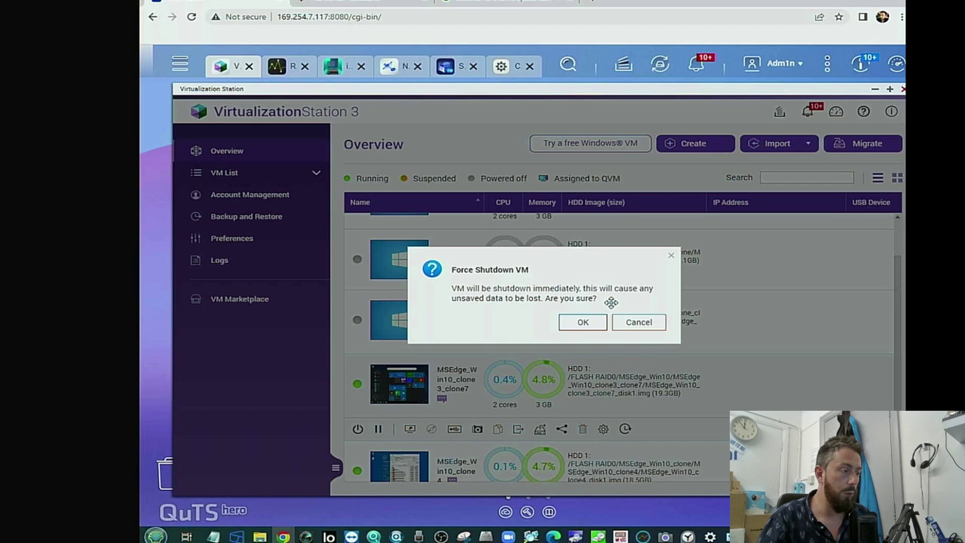
pyautogui.click(593, 324)
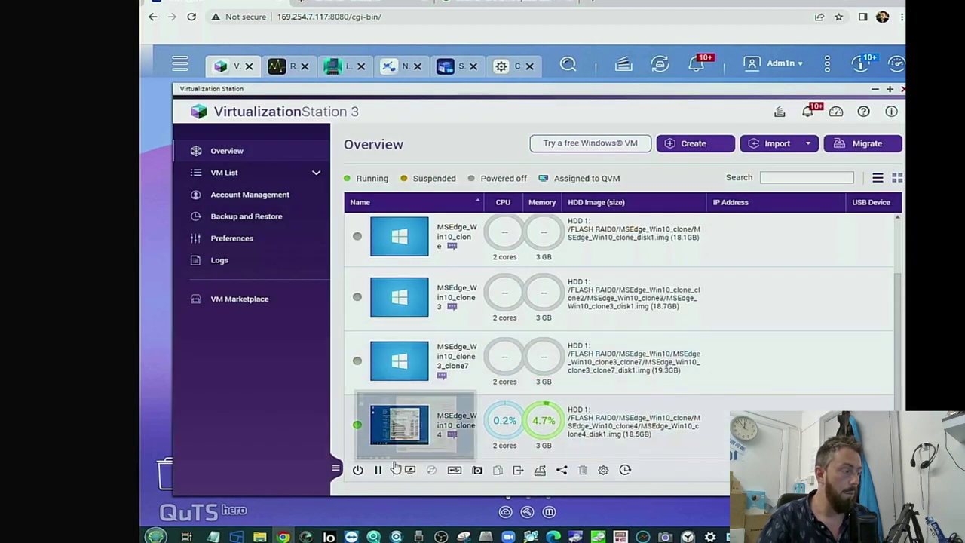
pyautogui.click(357, 470)
pyautogui.click(374, 448)
pyautogui.click(594, 325)
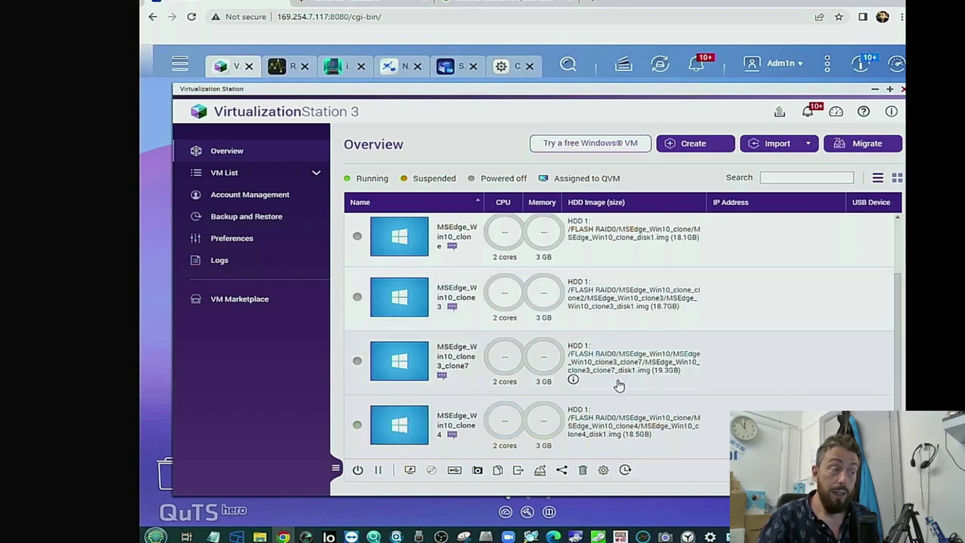
pyautogui.scroll(1, 618, 385)
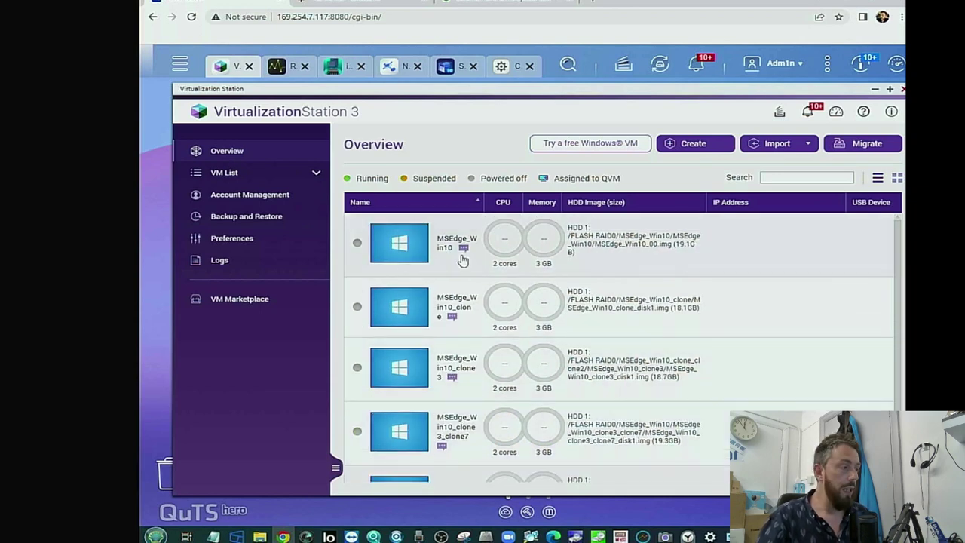
# Clone MSEdge_Win10 into Public/MSEdge_Win10, keeping the suggested clone name.
pyautogui.click(780, 261)
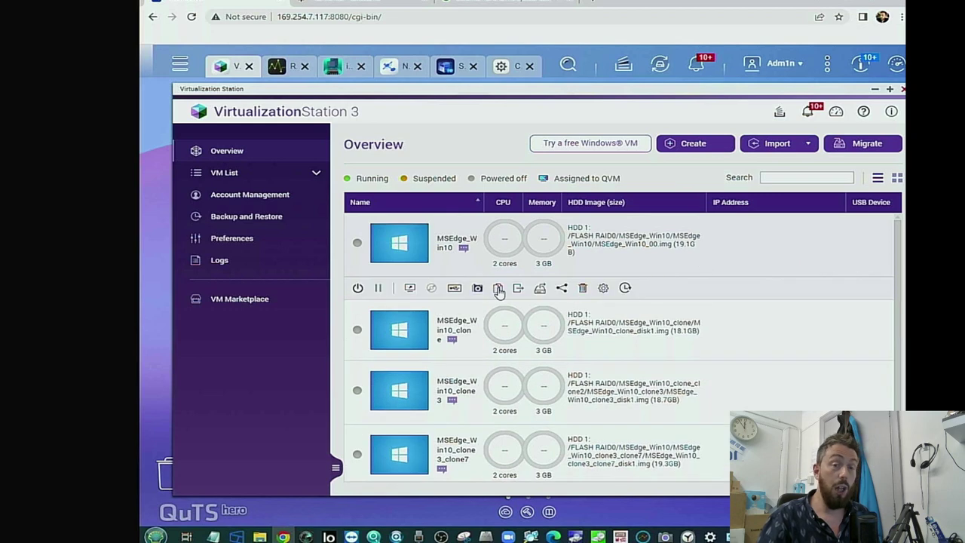
pyautogui.click(498, 290)
pyautogui.click(517, 259)
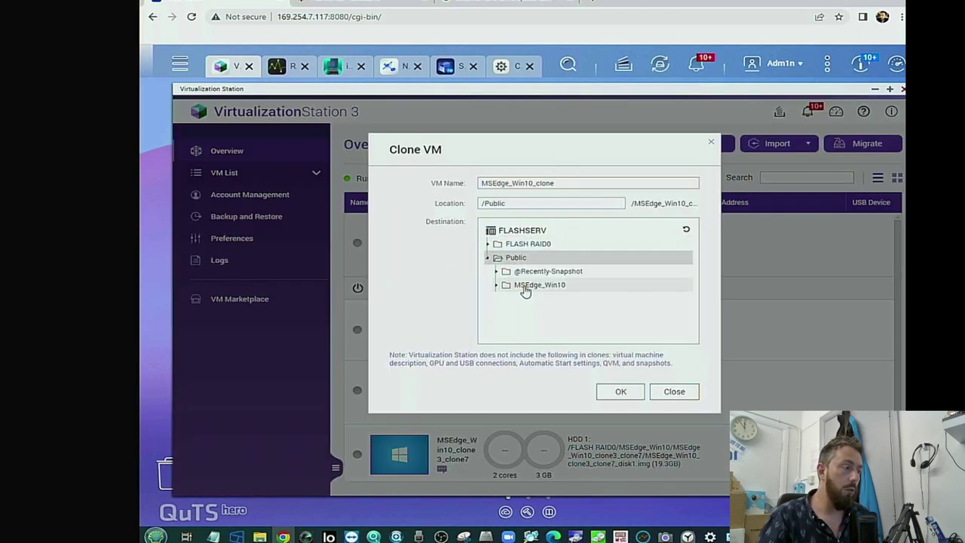
pyautogui.click(539, 273)
pyautogui.click(556, 285)
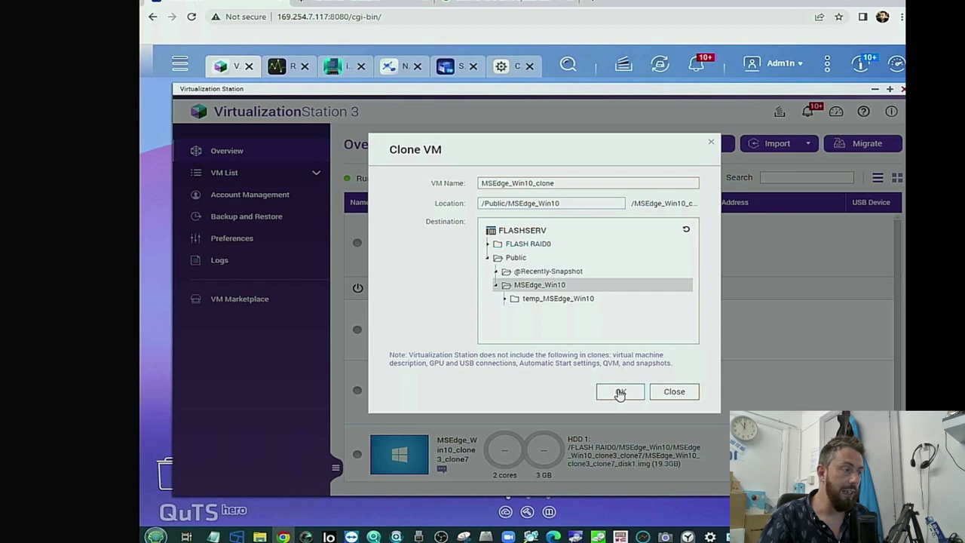
pyautogui.doubleClick(586, 182)
pyautogui.click(586, 183)
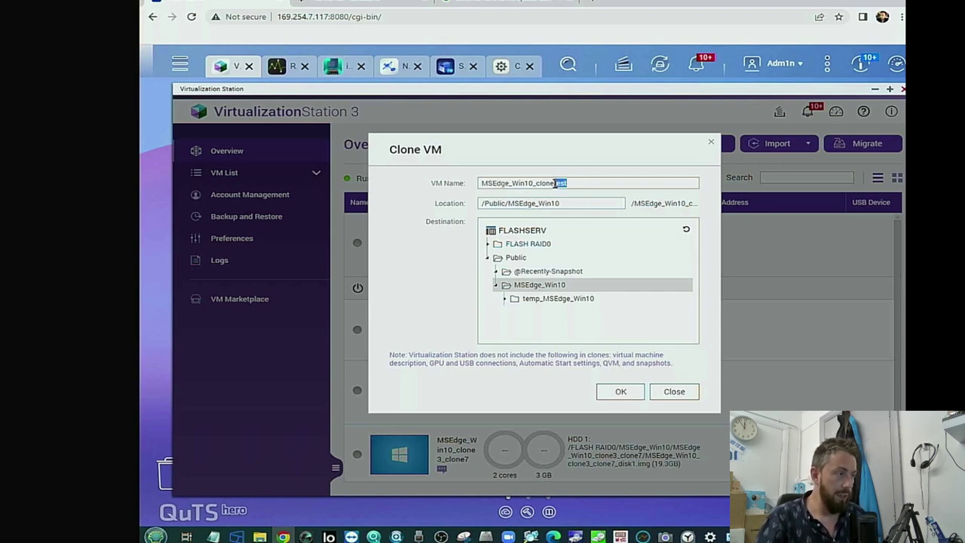
pyautogui.click(619, 391)
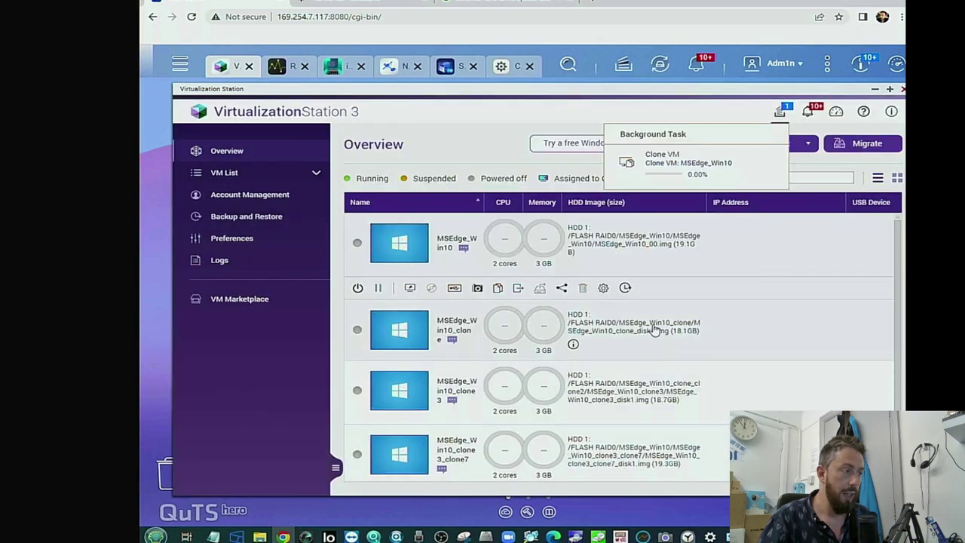
# Clone MSEdge_Win10_clone as MSEdge_Win10_test1 into FLASH RAID0/MSEdge_Win10.
pyautogui.click(792, 329)
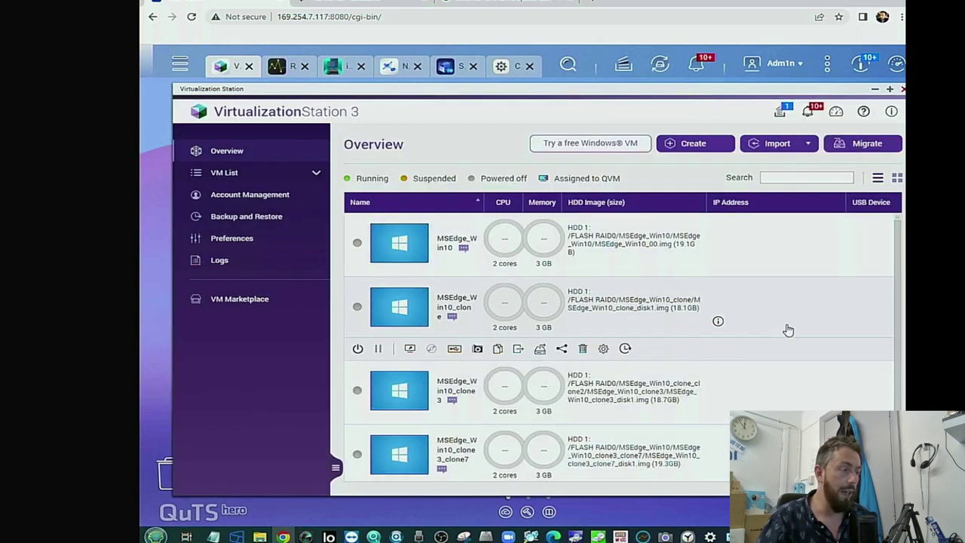
pyautogui.click(498, 348)
pyautogui.click(528, 230)
pyautogui.click(528, 244)
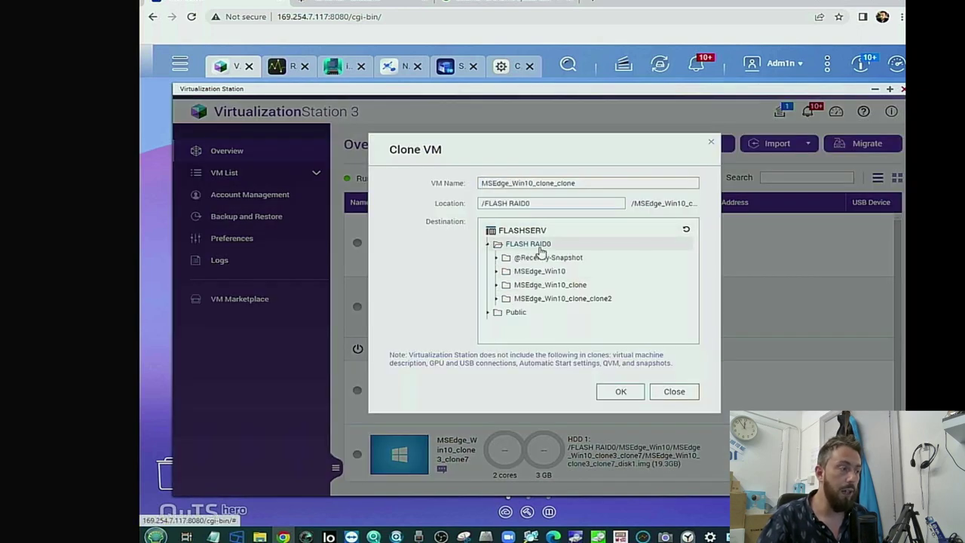
pyautogui.click(566, 271)
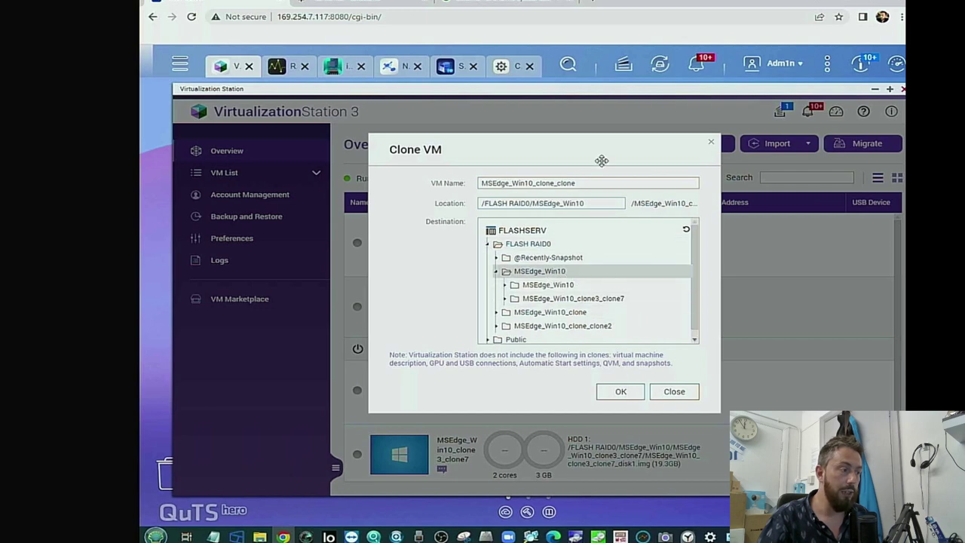
pyautogui.doubleClick(590, 183)
pyautogui.moveTo(538, 183); pyautogui.dragTo(678, 183)
pyautogui.write('test1')
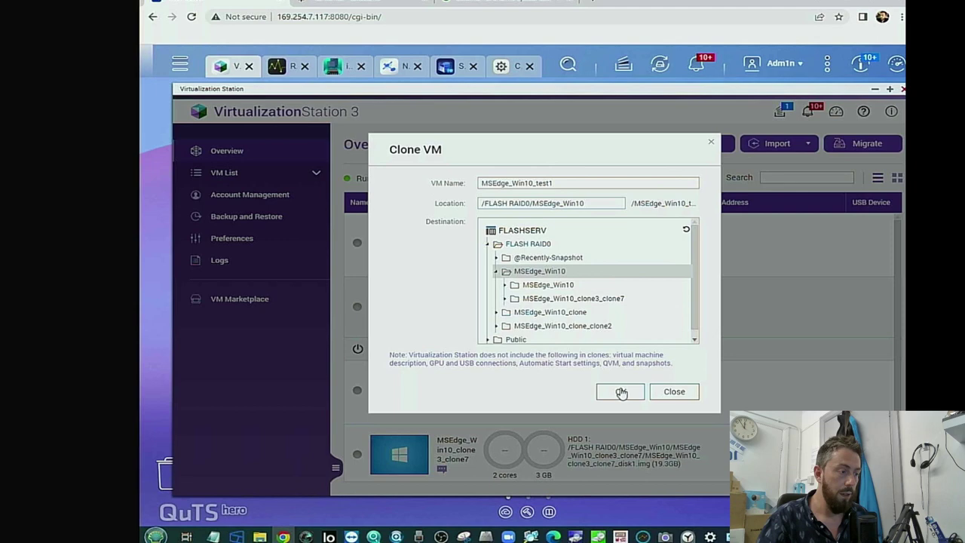
pyautogui.click(620, 391)
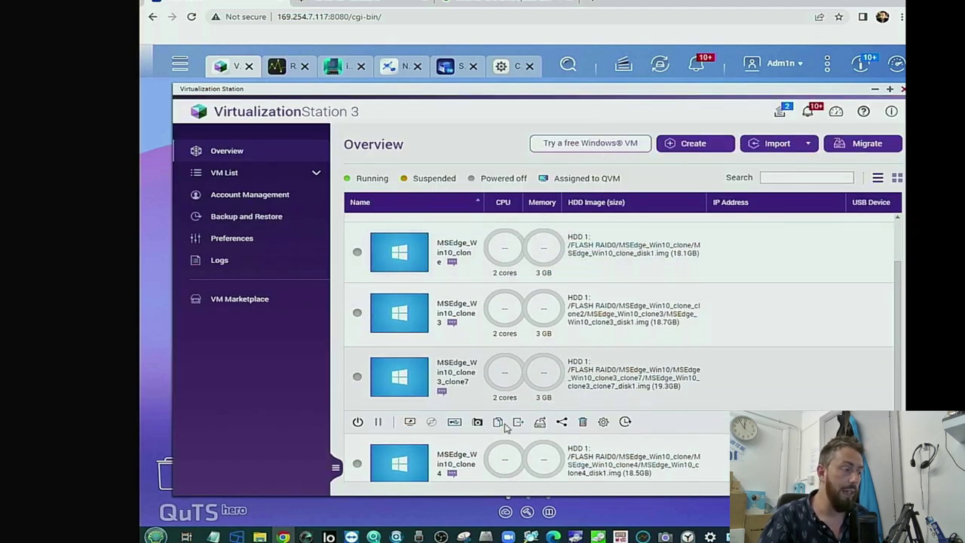
# Clone MSEdge_Win10_clone3_clone7 as MSEdge_Win10_test3 into a FLASH RAID0 folder.
pyautogui.click(498, 424)
pyautogui.doubleClick(605, 182)
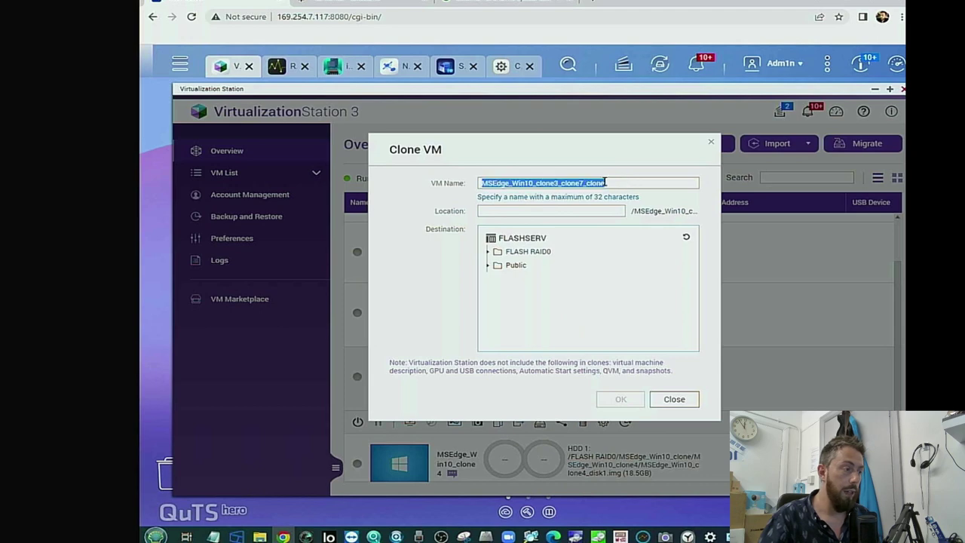
pyautogui.moveTo(615, 183); pyautogui.dragTo(551, 184)
pyautogui.write('test3')
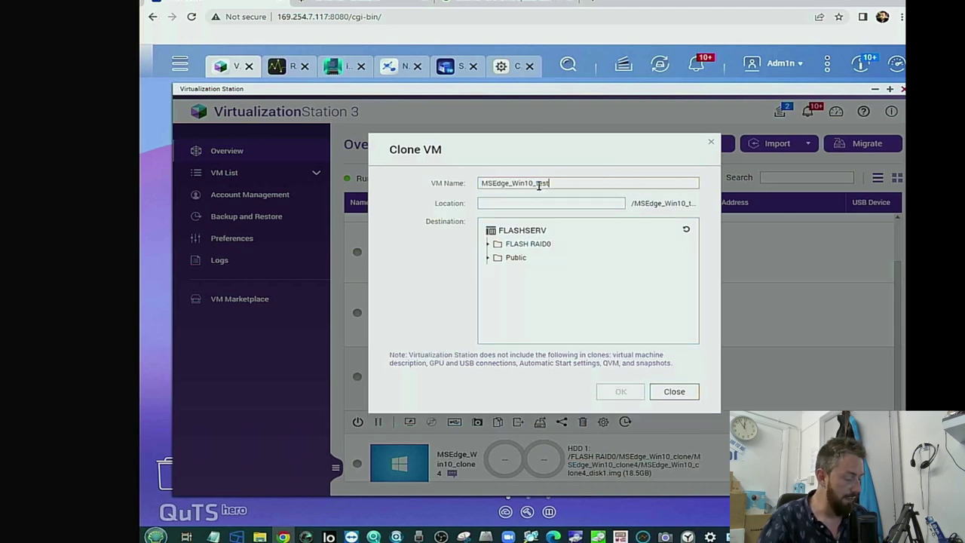
pyautogui.click(532, 243)
pyautogui.click(523, 243)
pyautogui.click(565, 298)
pyautogui.click(625, 339)
pyautogui.click(621, 391)
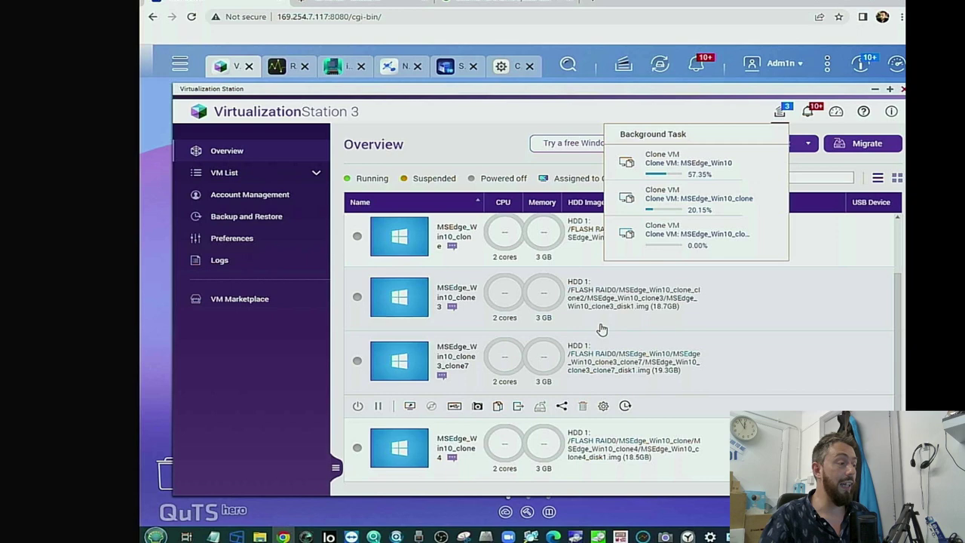
# Try another clone named MSEdge_Win10_test4 into Public/MSEdge_Win10/temp_MSEdge_Win10.
pyautogui.click(752, 346)
pyautogui.click(733, 395)
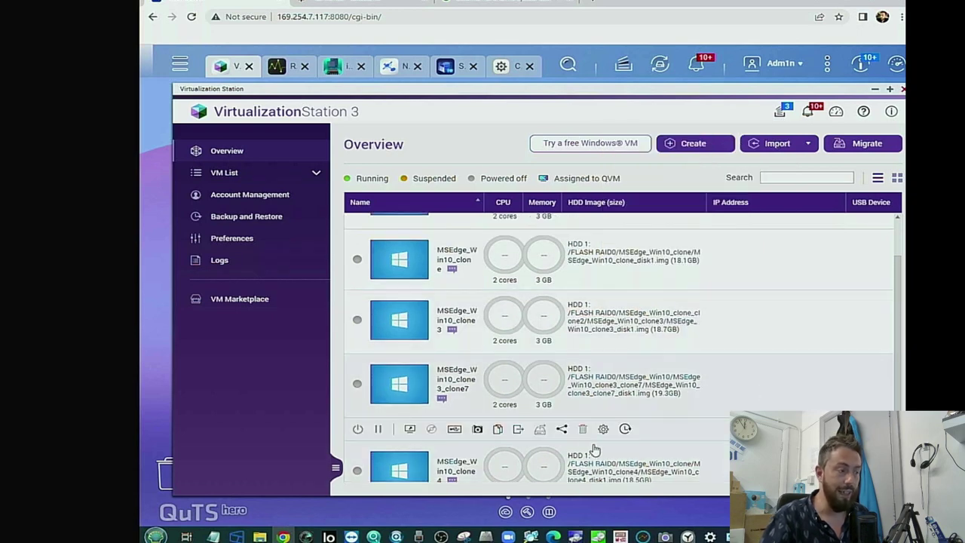
pyautogui.click(497, 428)
pyautogui.click(517, 265)
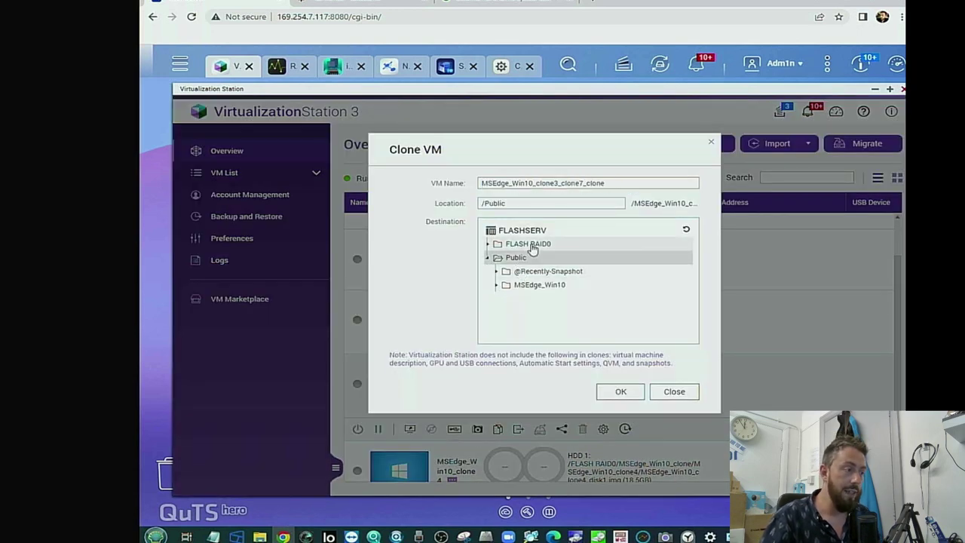
pyautogui.click(543, 284)
pyautogui.click(592, 313)
pyautogui.moveTo(629, 185); pyautogui.dragTo(540, 183)
pyautogui.write('test')
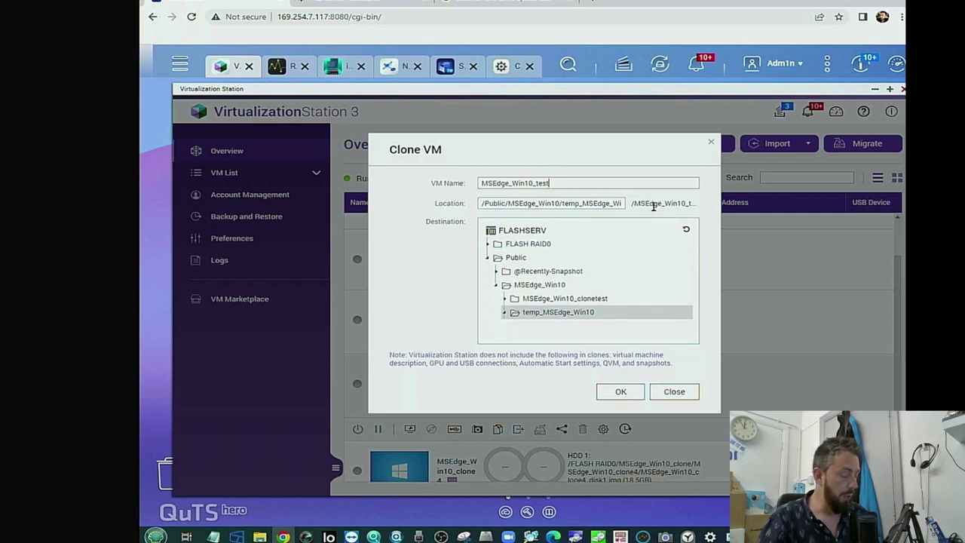
pyautogui.write('4')
pyautogui.click(619, 391)
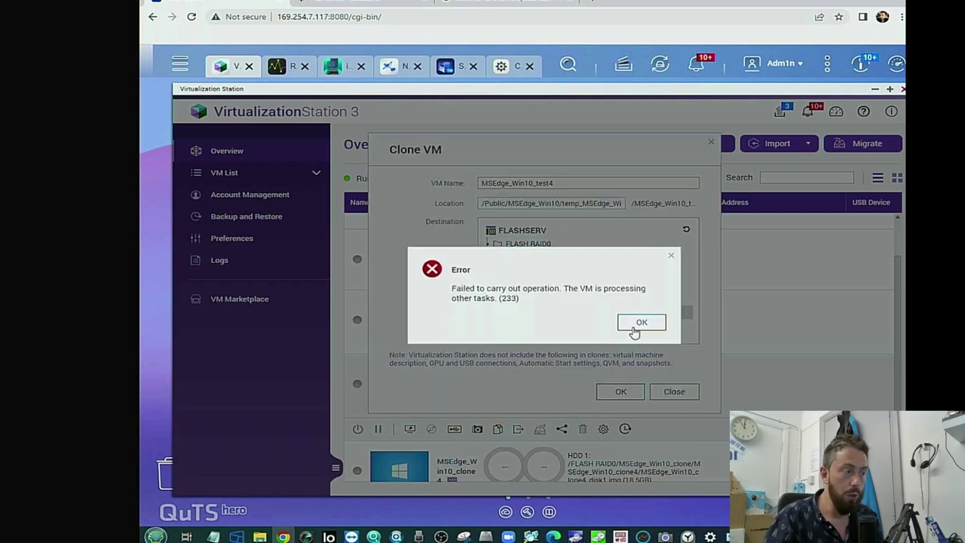
# Dismiss the VM-busy error, abandon that clone, and check the running clone jobs.
pyautogui.click(634, 328)
pyautogui.click(675, 392)
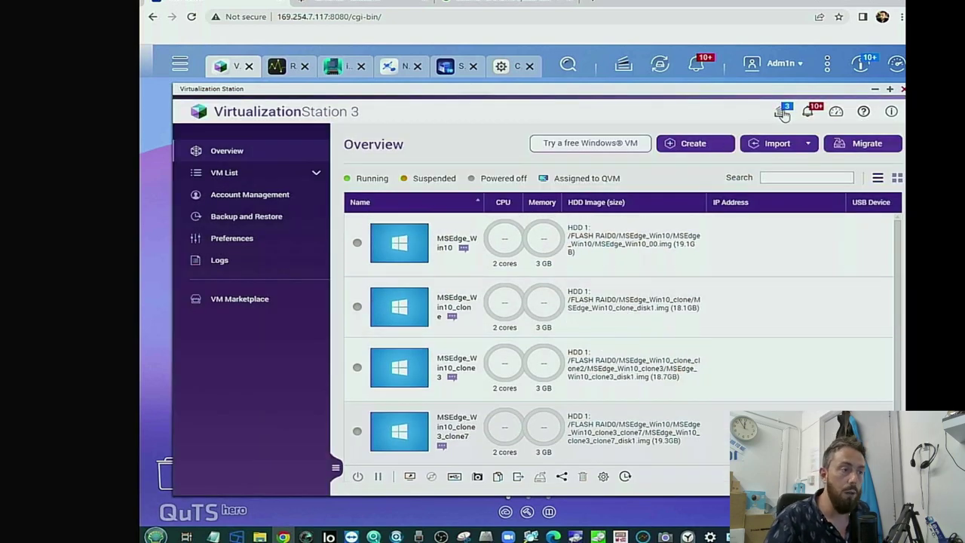
pyautogui.click(783, 113)
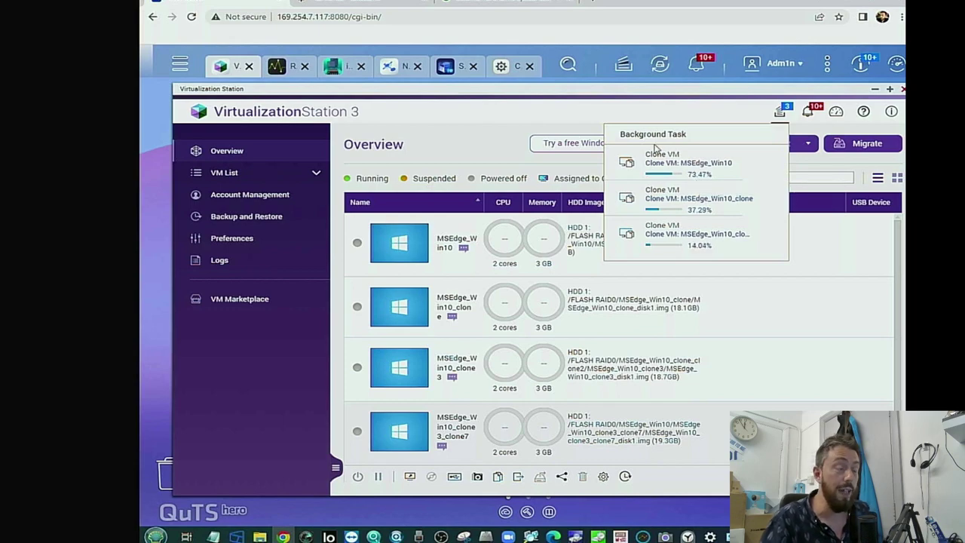
pyautogui.click(350, 155)
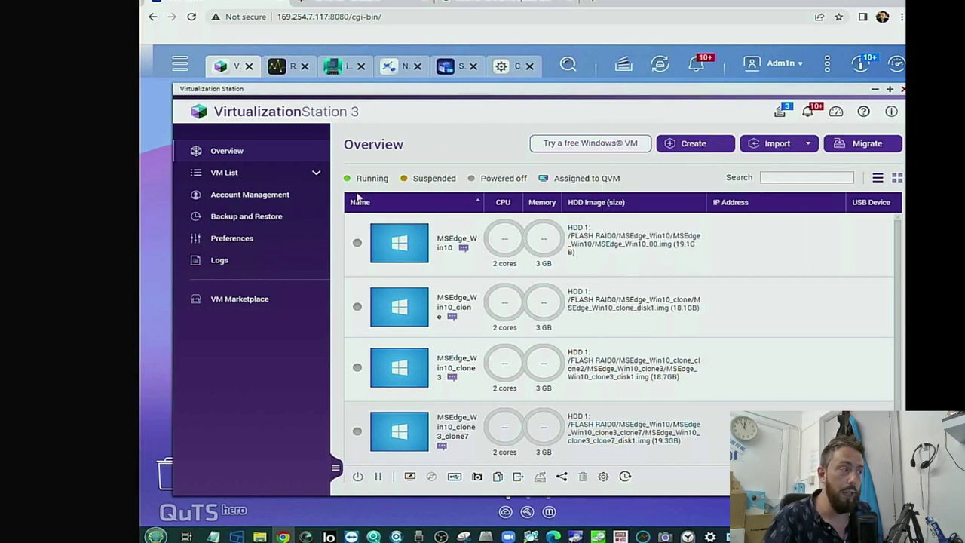
# Browse the VM Marketplace, then return to the VM overview.
pyautogui.click(240, 300)
pyautogui.scroll(-3, 546, 268)
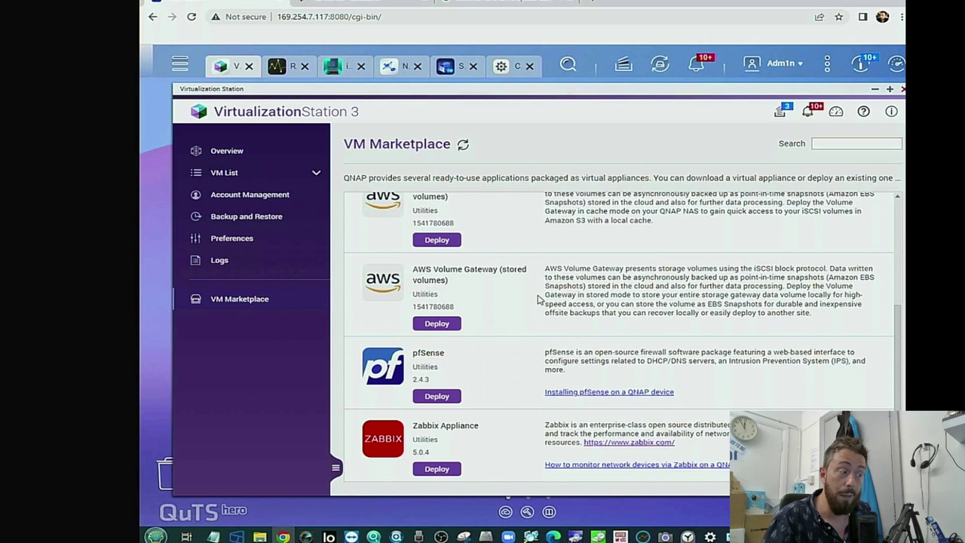
pyautogui.scroll(3, 565, 347)
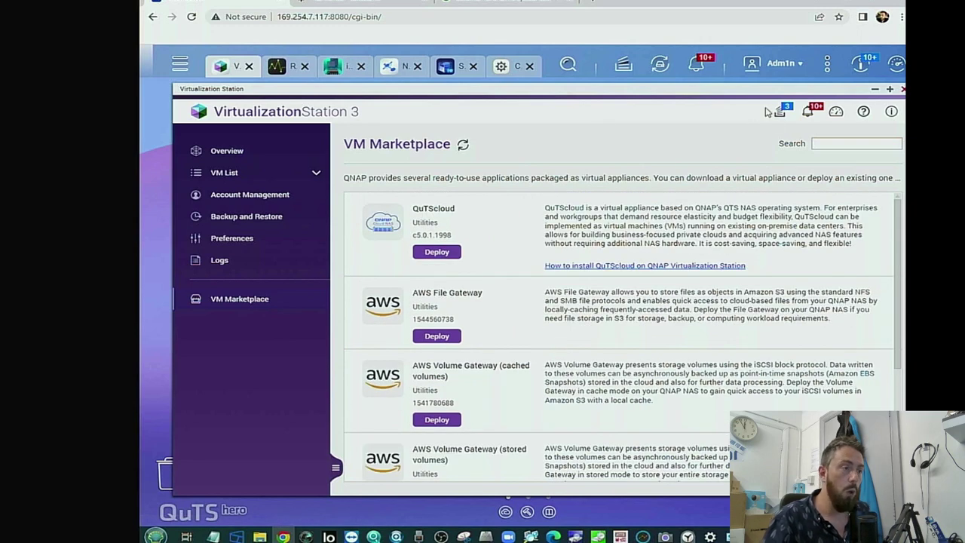
pyautogui.click(273, 156)
# Download the free MSEdge on Win10 (x64) Stable 1809 VM to /Public/MSEdge_Win10 and check progress.
pyautogui.click(617, 148)
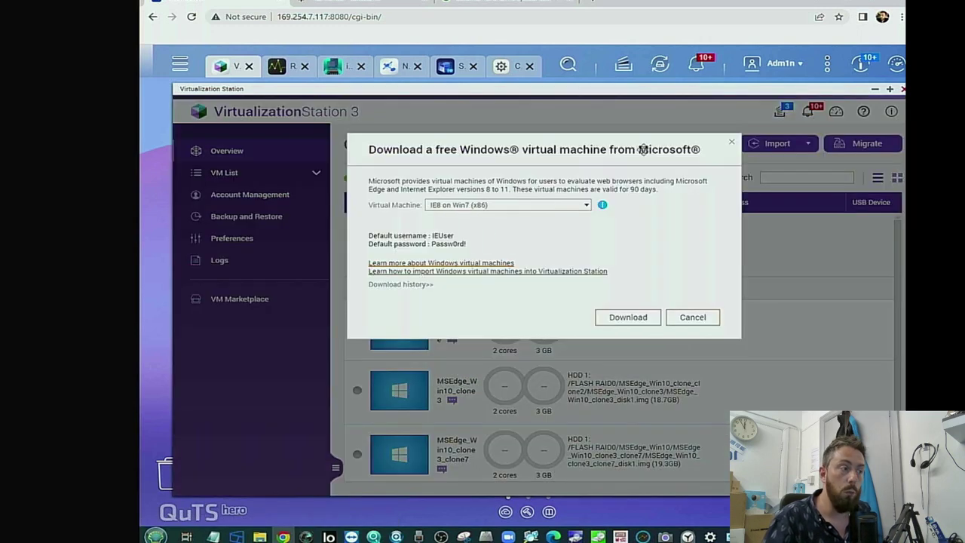
pyautogui.click(542, 206)
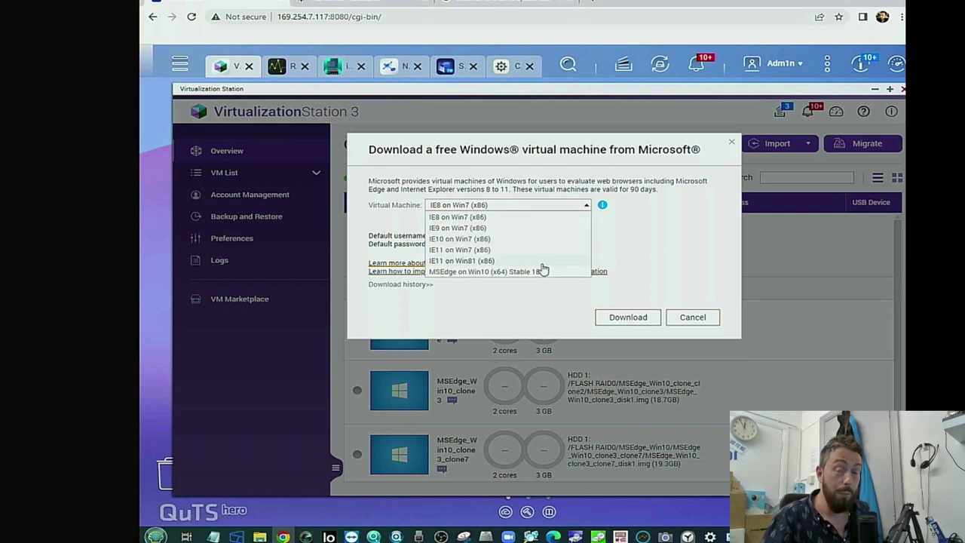
pyautogui.click(487, 273)
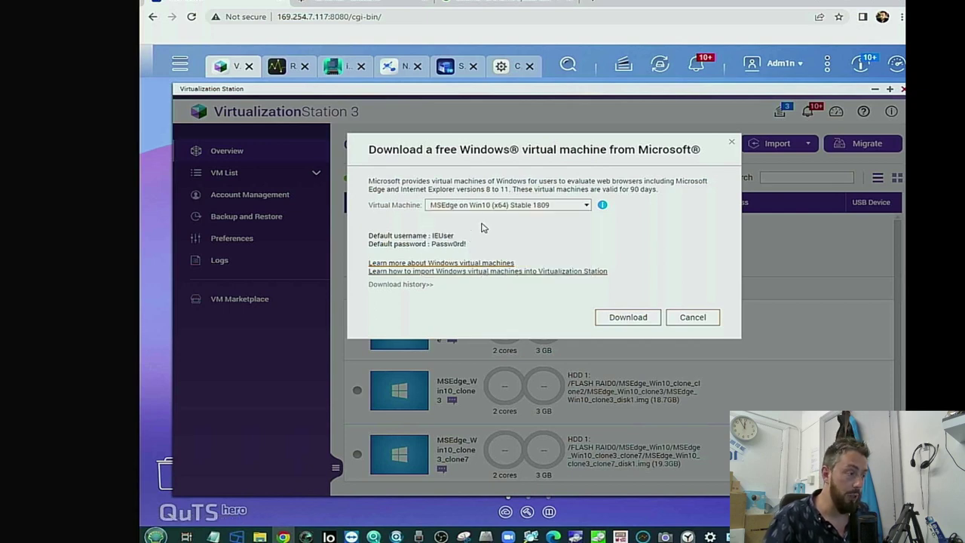
pyautogui.click(628, 318)
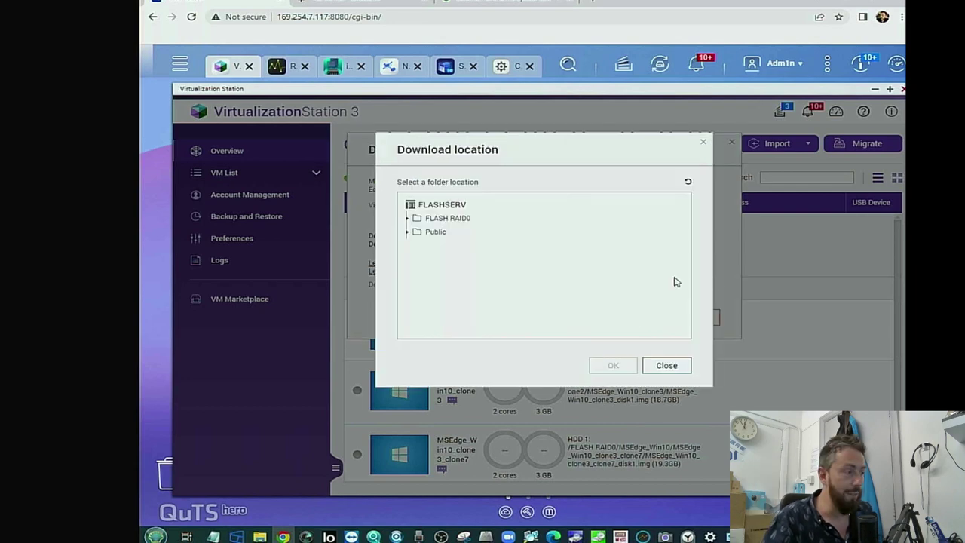
pyautogui.click(437, 232)
pyautogui.click(469, 245)
pyautogui.click(477, 259)
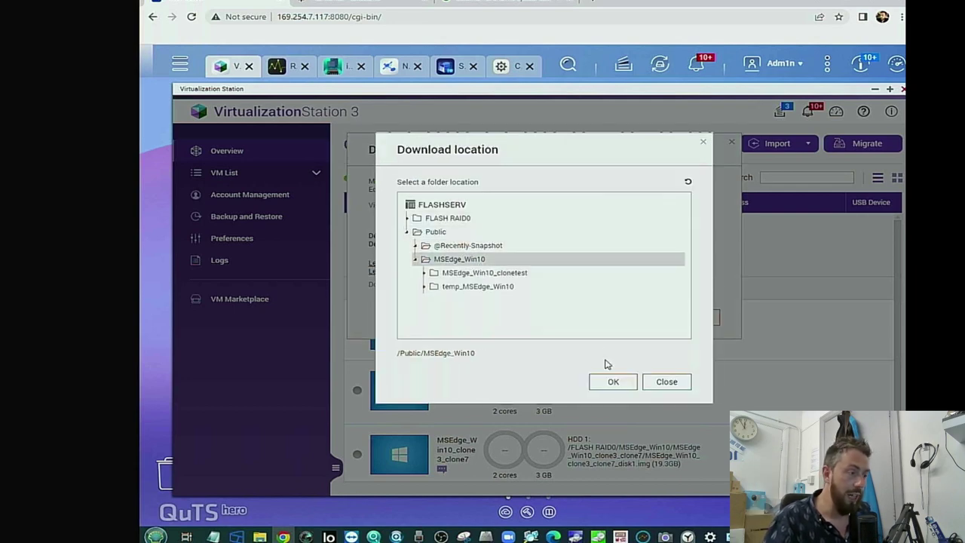
pyautogui.click(613, 382)
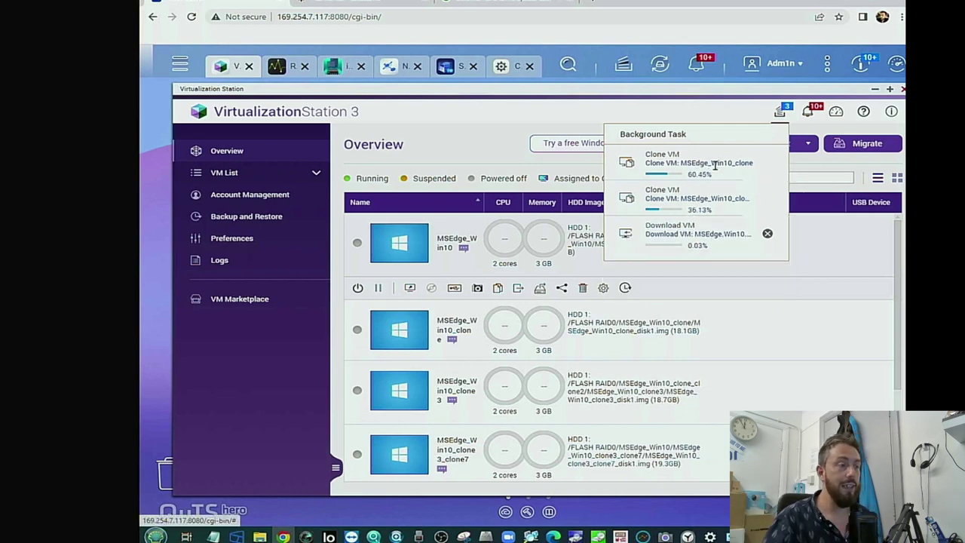
pyautogui.scroll(-5, 531, 242)
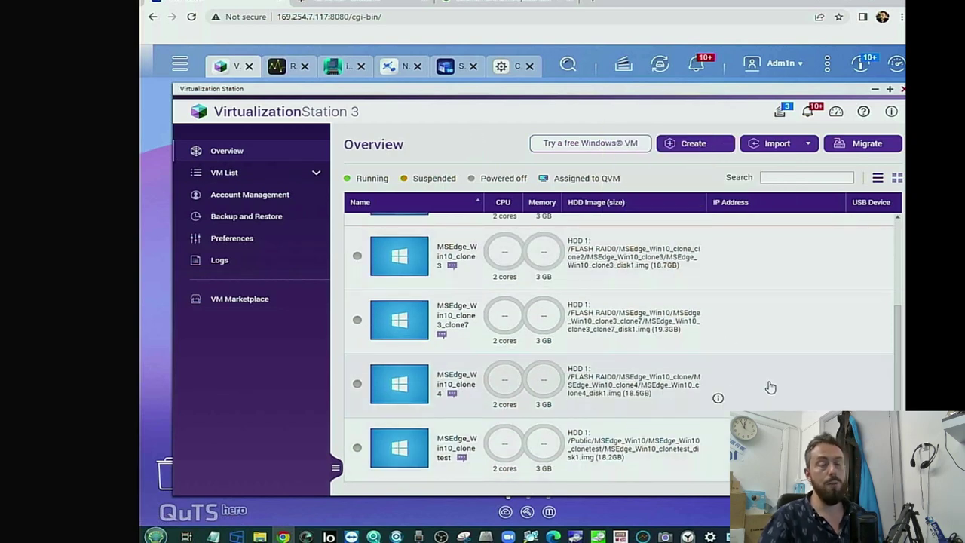
pyautogui.scroll(3, 740, 393)
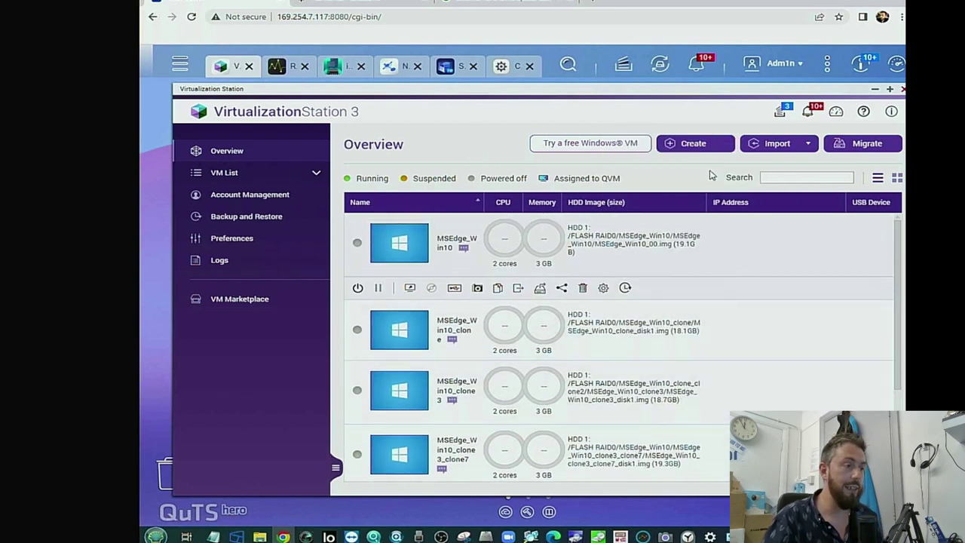
pyautogui.click(779, 113)
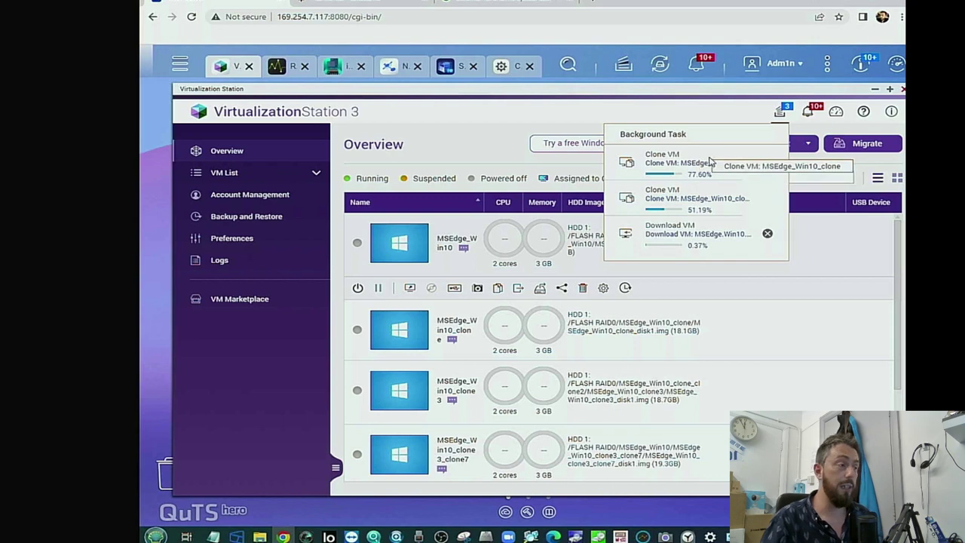
# Turn on Ubuntu 20.04 in Ubuntu Linux Station, then hide the window.
pyautogui.click(180, 63)
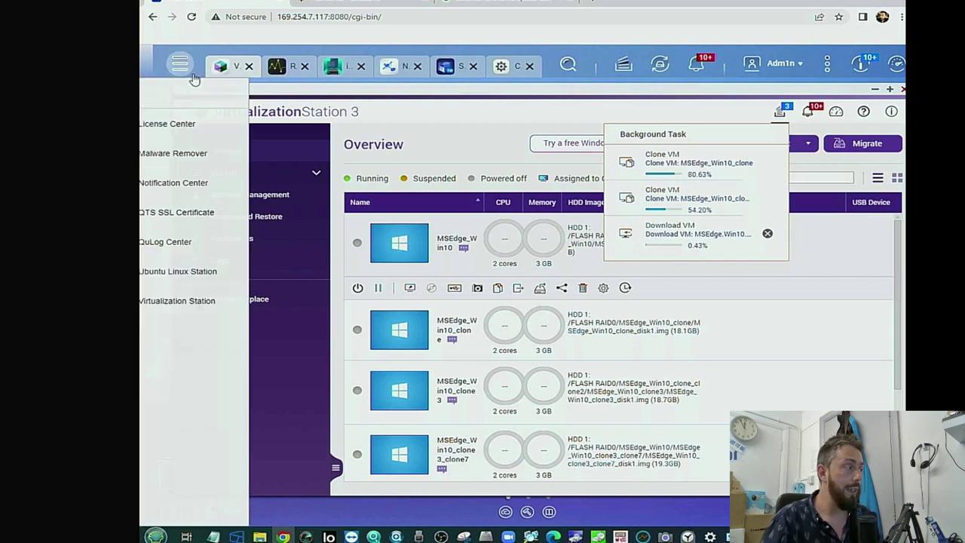
pyautogui.click(403, 299)
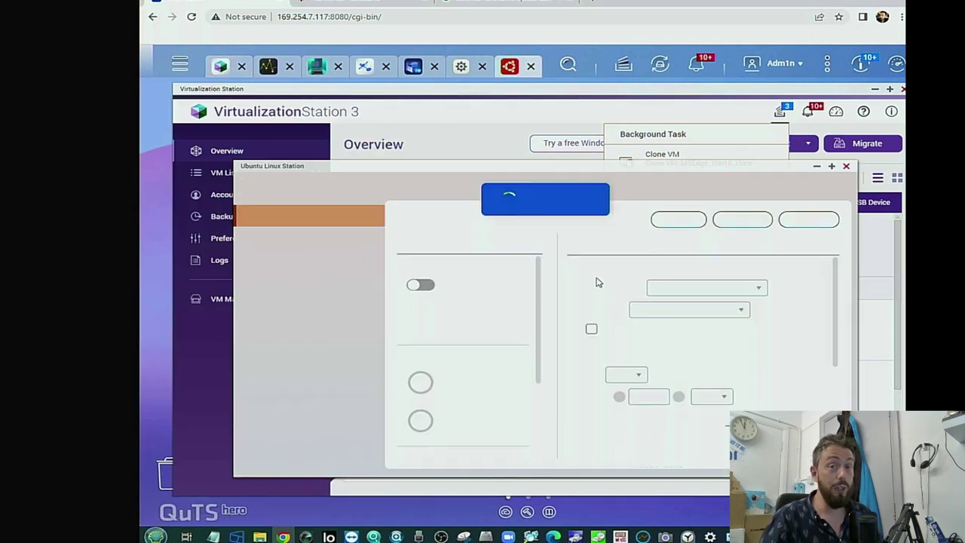
pyautogui.click(420, 287)
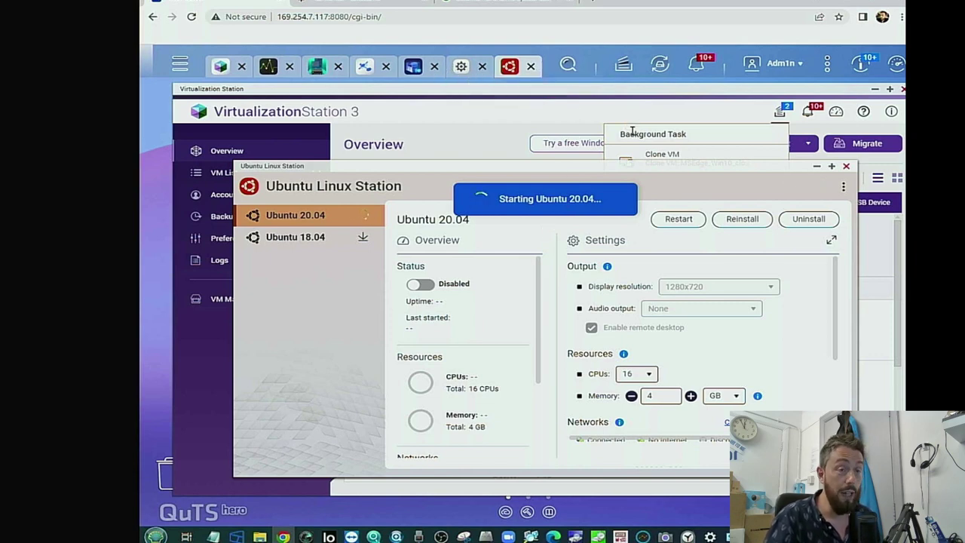
pyautogui.click(509, 67)
# Review the latest event notifications and briefly recheck Ubuntu Linux Station before hiding it.
pyautogui.click(818, 111)
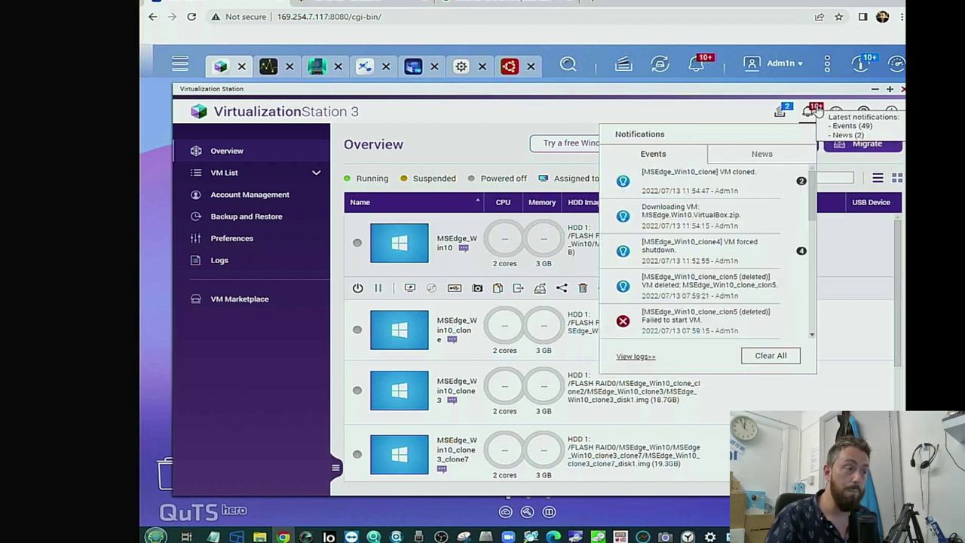
pyautogui.scroll(-3, 537, 254)
pyautogui.scroll(3, 536, 254)
pyautogui.moveTo(786, 112)
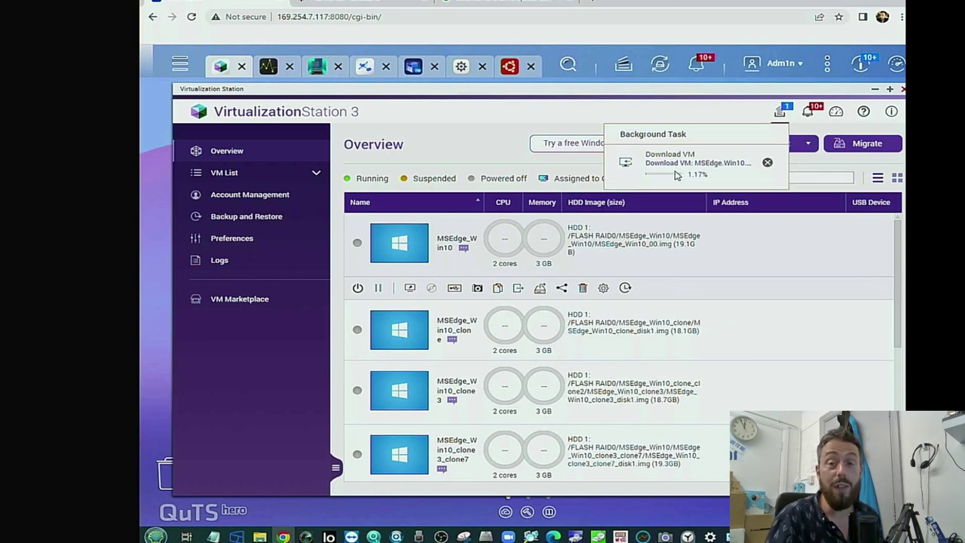
pyautogui.click(509, 66)
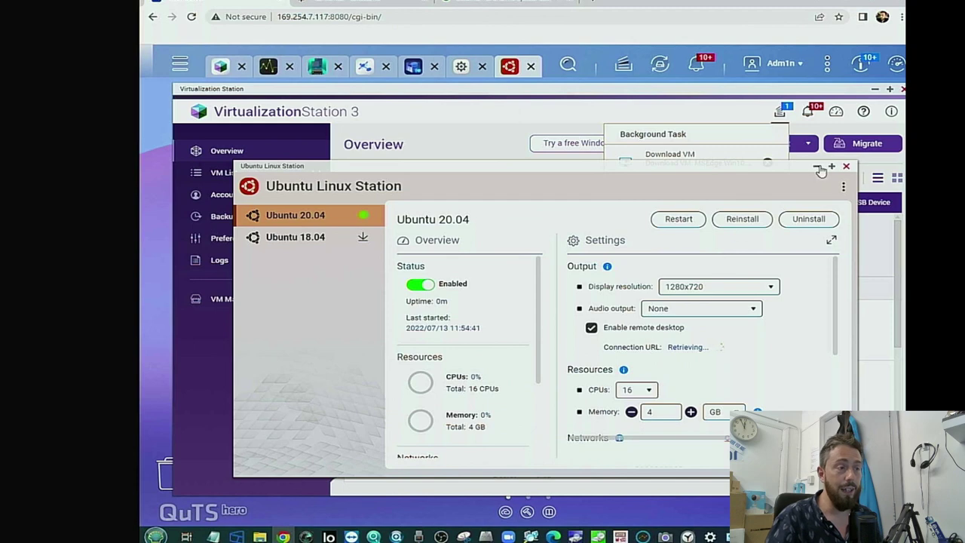
pyautogui.click(816, 166)
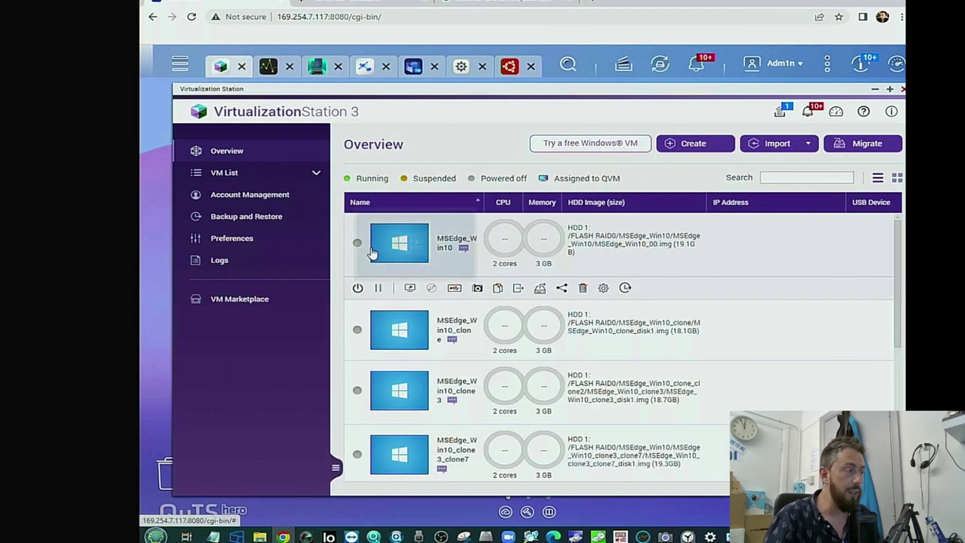
# Go through the clone3 and clone4 VMs, then try to start MSEdge_Win10_clonetest.
pyautogui.scroll(-2, 369, 289)
pyautogui.scroll(3, 379, 222)
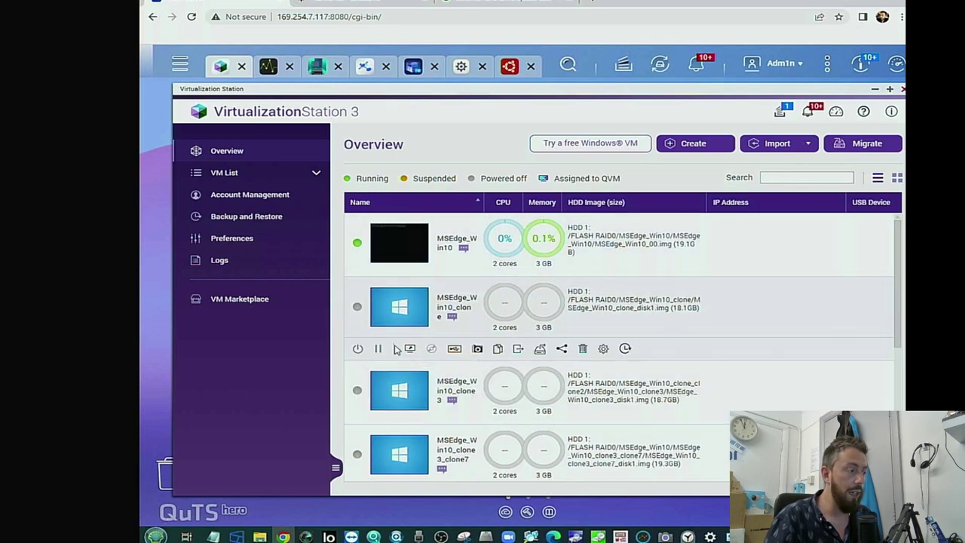
pyautogui.click(789, 395)
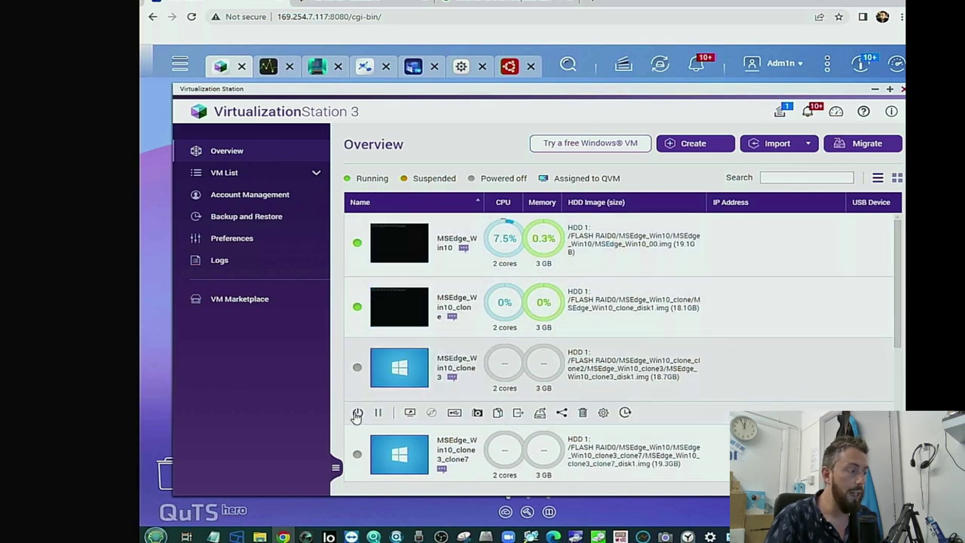
pyautogui.scroll(-1, 390, 450)
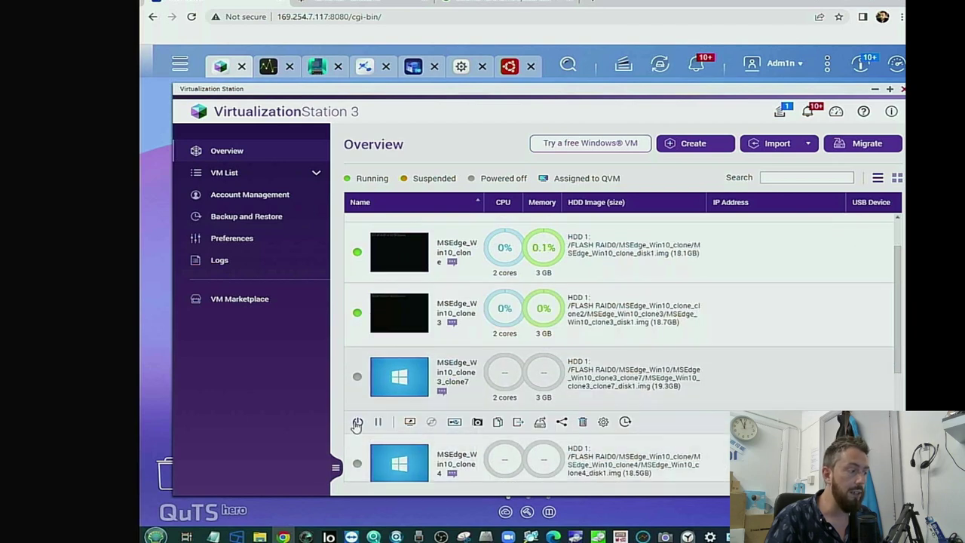
pyautogui.click(388, 450)
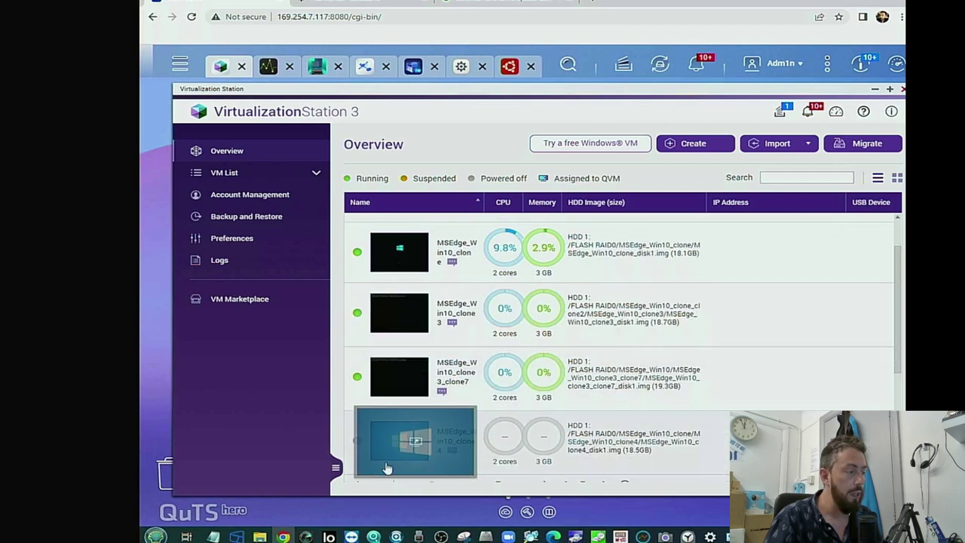
pyautogui.scroll(-3, 400, 377)
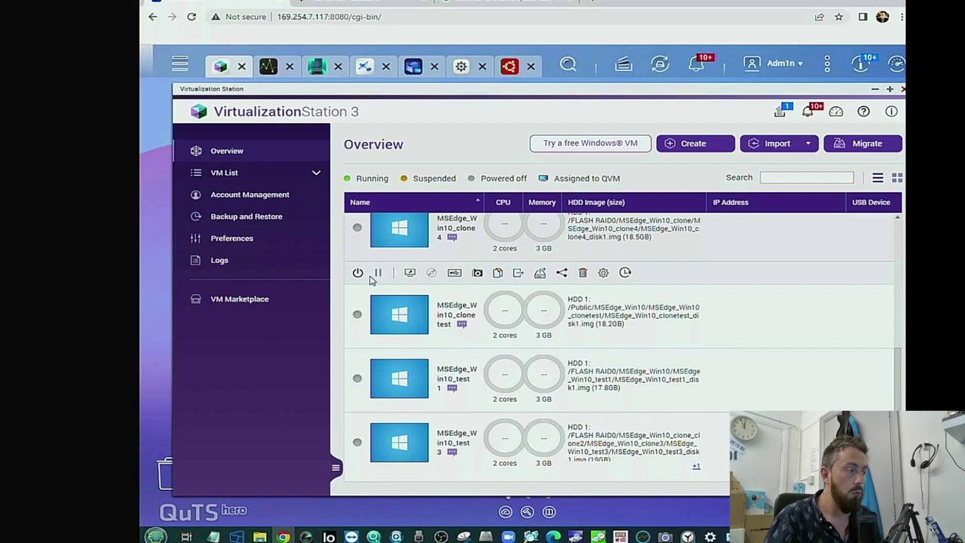
pyautogui.click(856, 324)
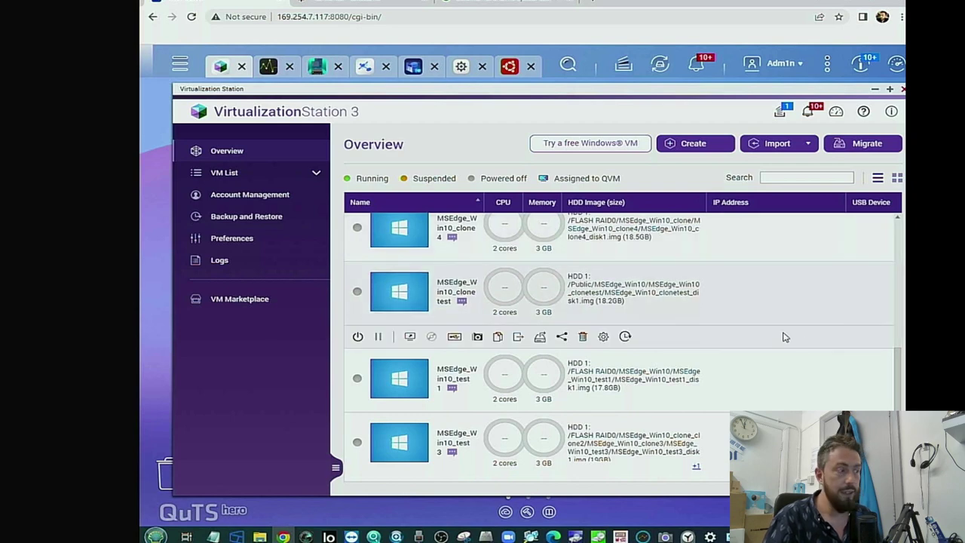
pyautogui.click(358, 337)
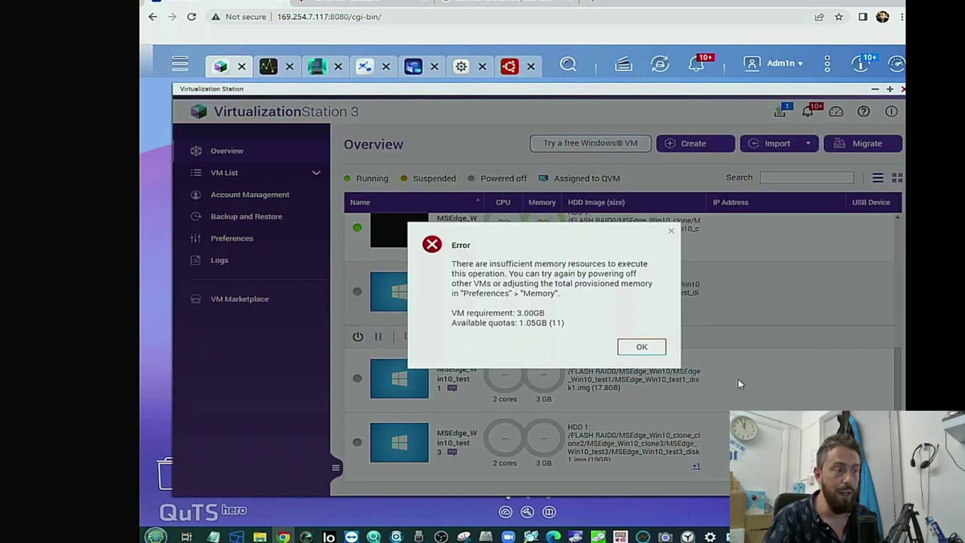
# After the insufficient memory error, disable Ubuntu 20.04 in Linux Station to free memory.
pyautogui.click(662, 347)
pyautogui.scroll(3, 696, 400)
pyautogui.click(509, 65)
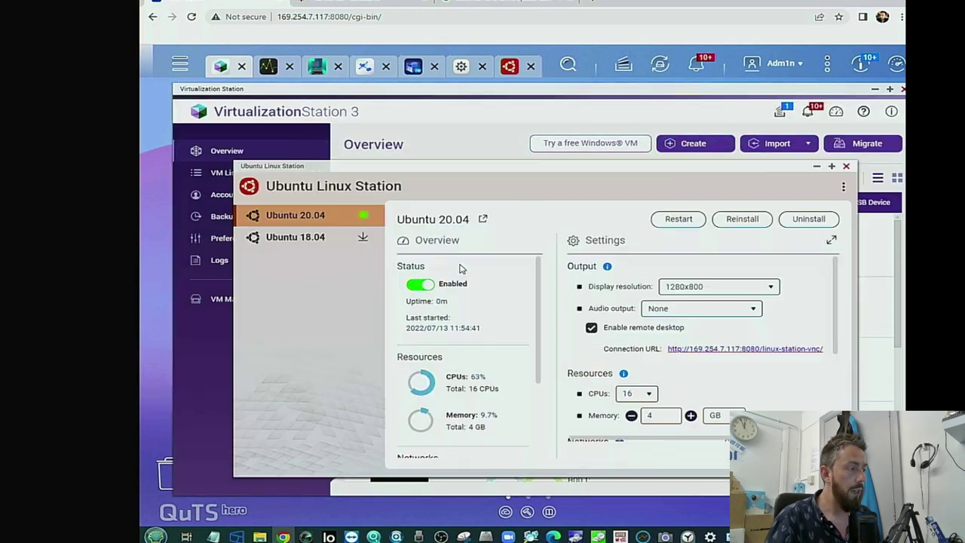
pyautogui.click(420, 284)
pyautogui.click(554, 349)
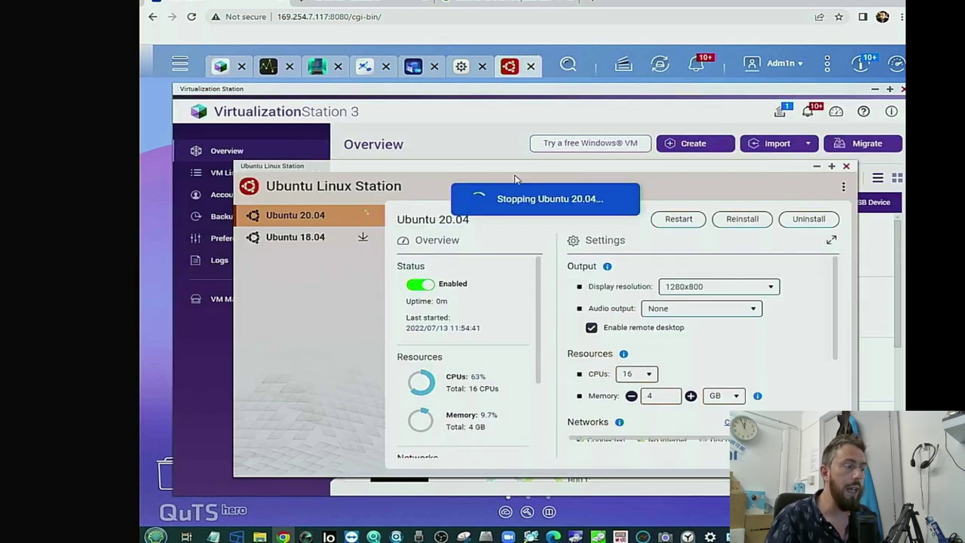
pyautogui.click(814, 167)
# Retry starting MSEdge_Win10_clonetest and dismiss the repeated insufficient memory error.
pyautogui.scroll(-5, 743, 377)
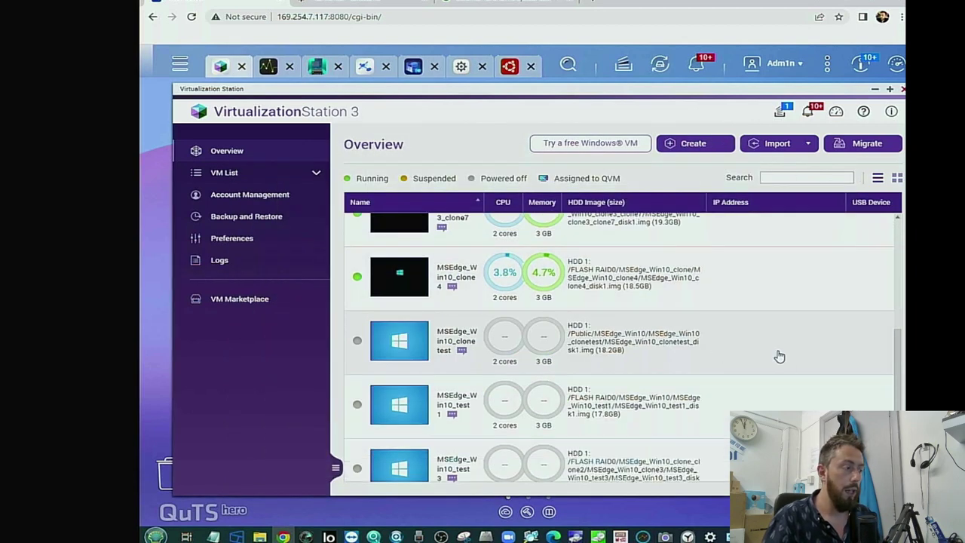
pyautogui.click(802, 365)
pyautogui.click(359, 385)
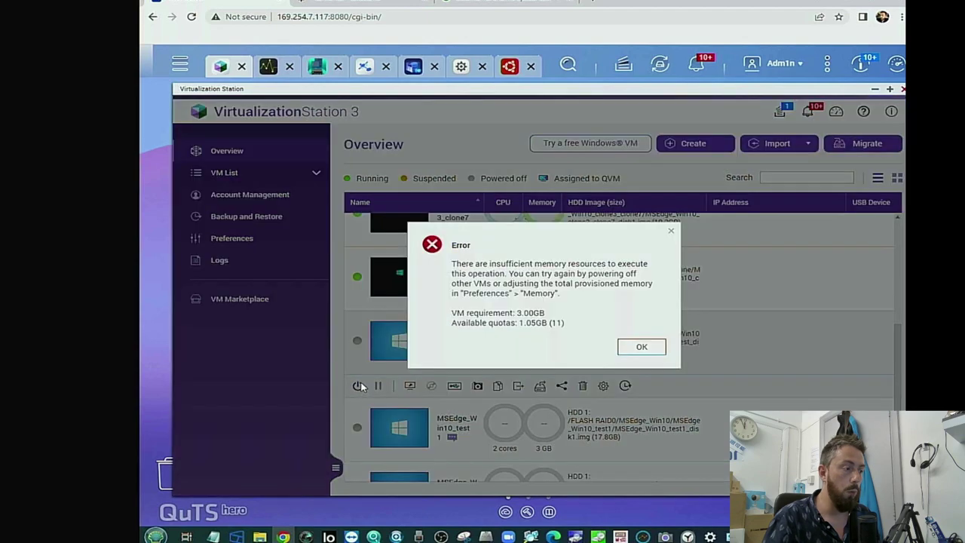
pyautogui.click(642, 347)
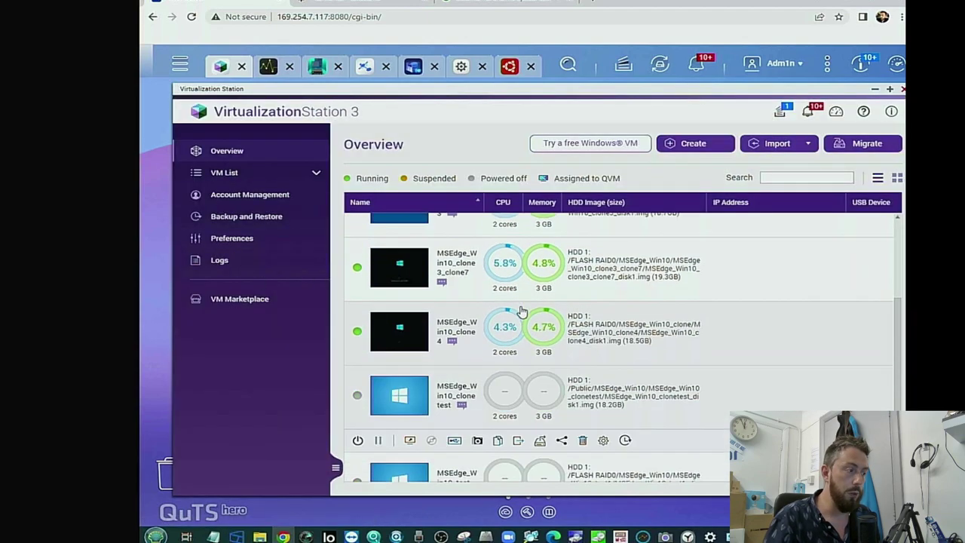
# Open the clone4 details, then try starting MSEdge_Win10_clonetest from its details page.
pyautogui.scroll(-1, 524, 311)
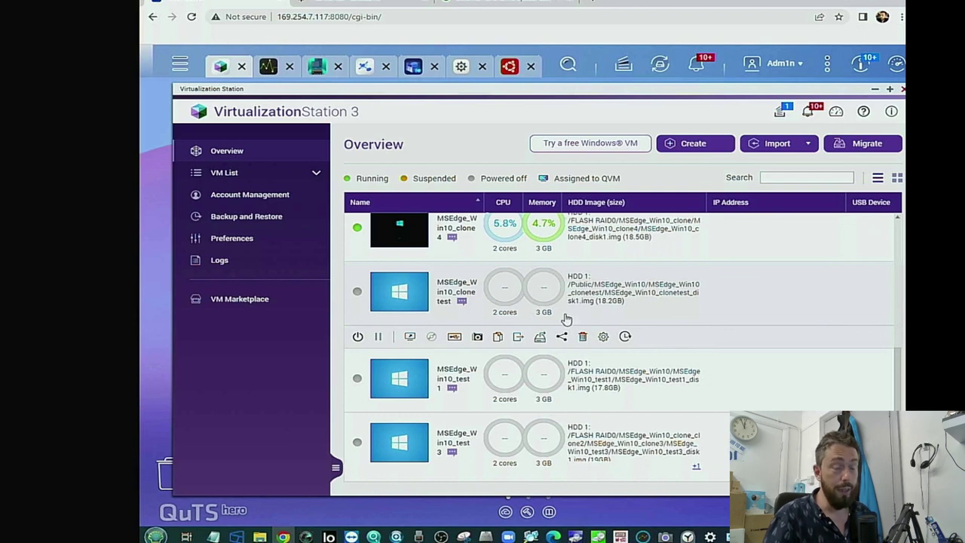
pyautogui.scroll(-5, 777, 252)
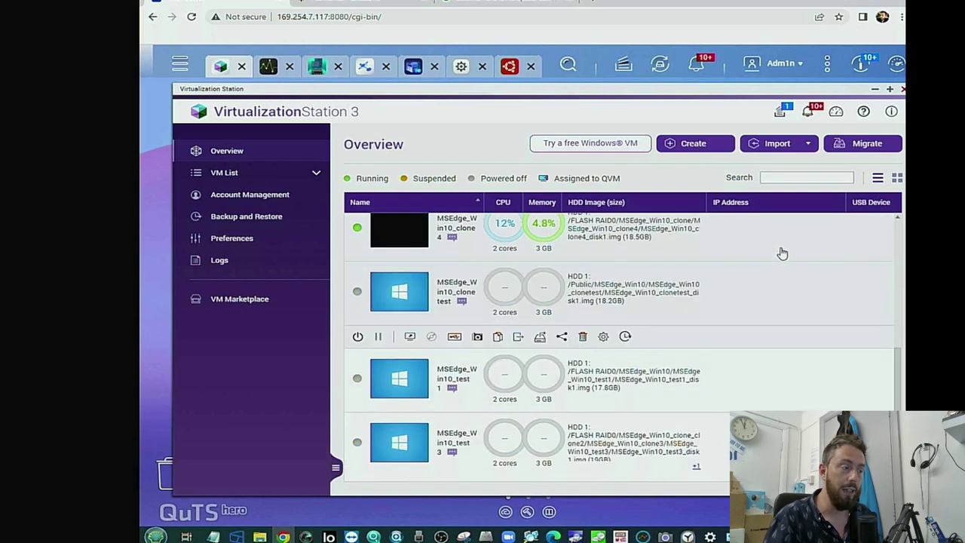
pyautogui.click(774, 259)
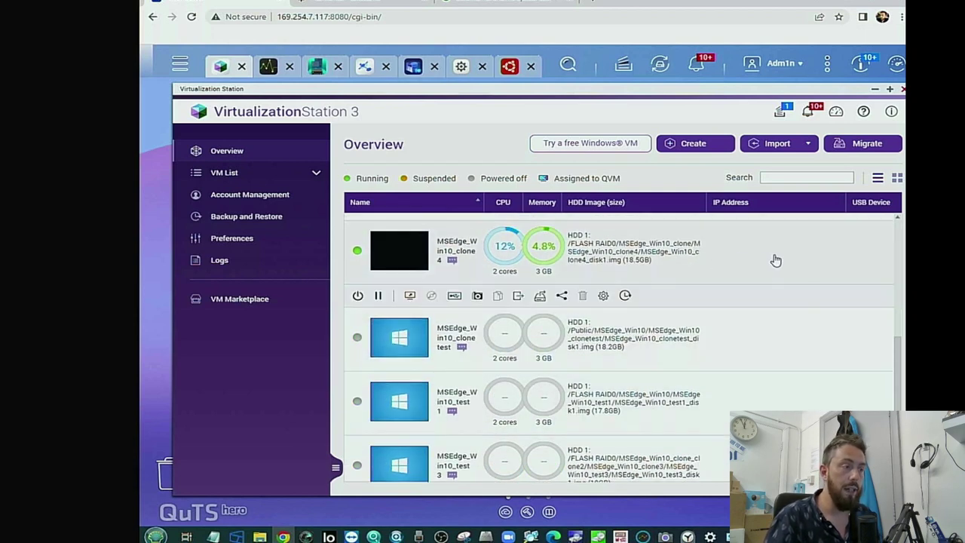
pyautogui.click(603, 296)
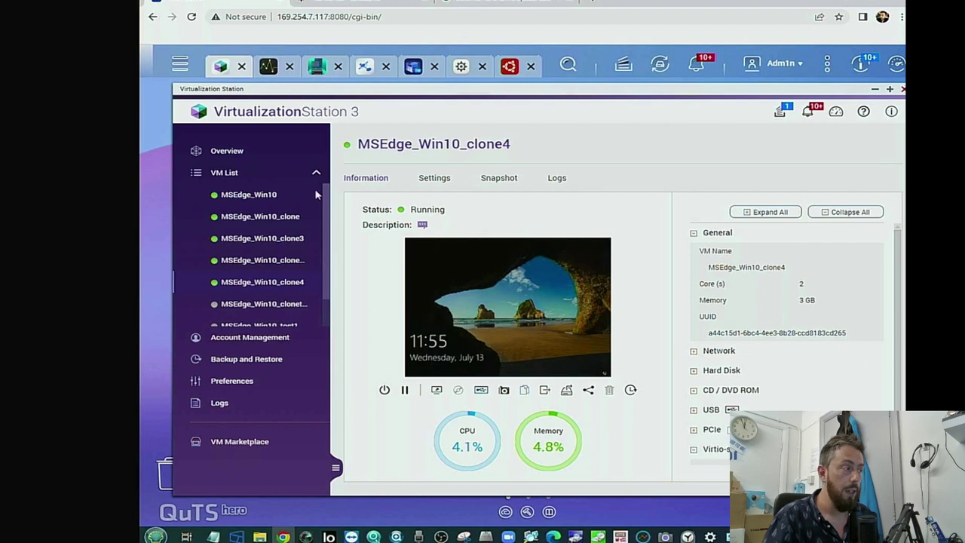
pyautogui.scroll(-2, 302, 266)
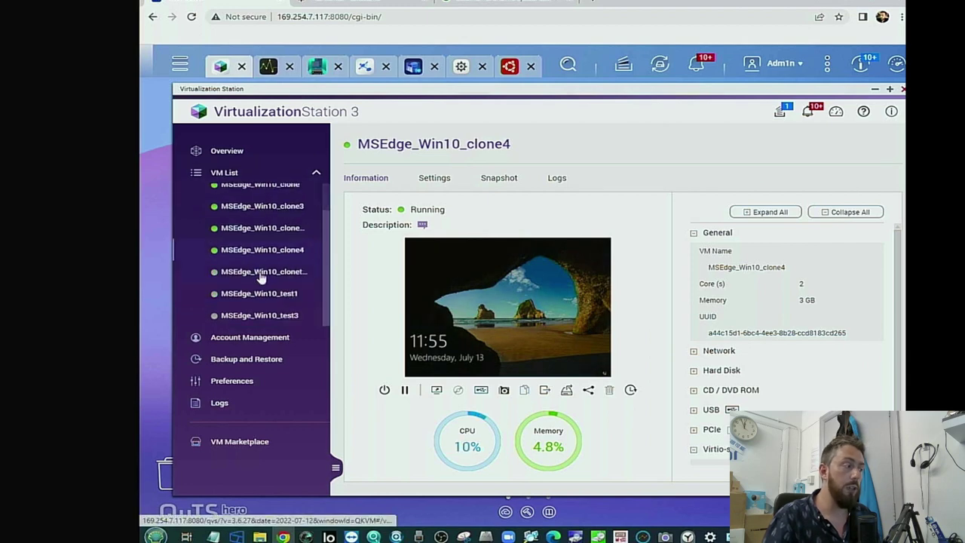
pyautogui.click(262, 272)
pyautogui.click(384, 390)
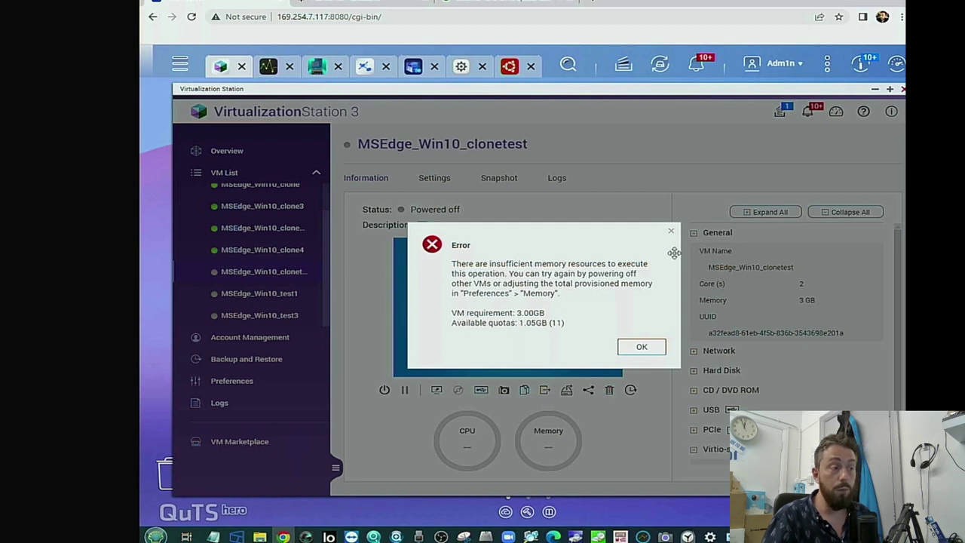
# Set memory provisioning to memory overcommitment at the 1% (645 MB) ratio and apply it.
pyautogui.click(642, 347)
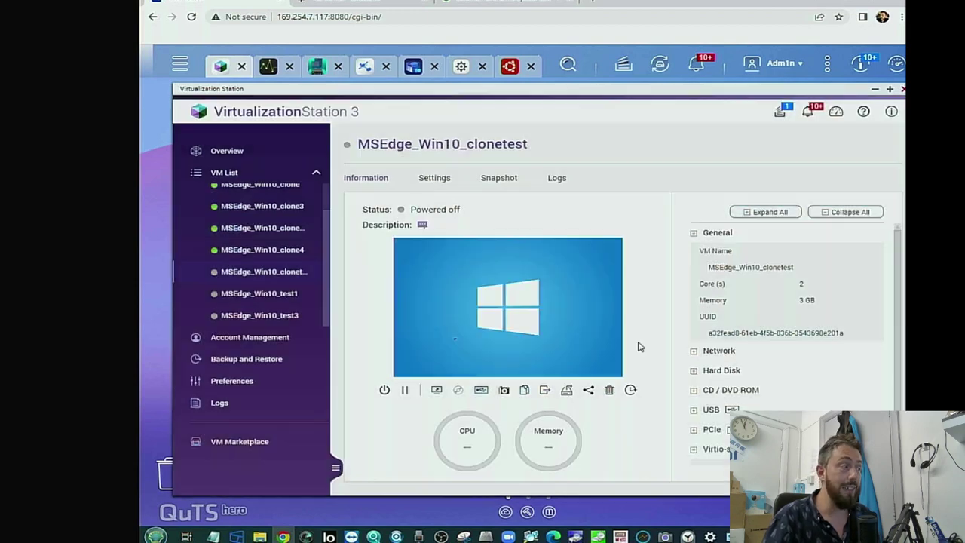
pyautogui.click(259, 385)
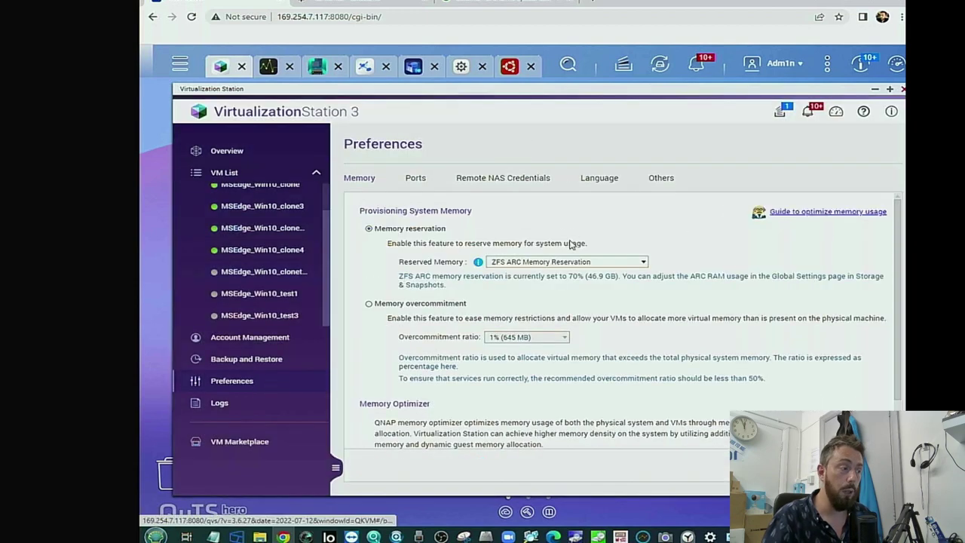
pyautogui.click(435, 305)
pyautogui.click(642, 333)
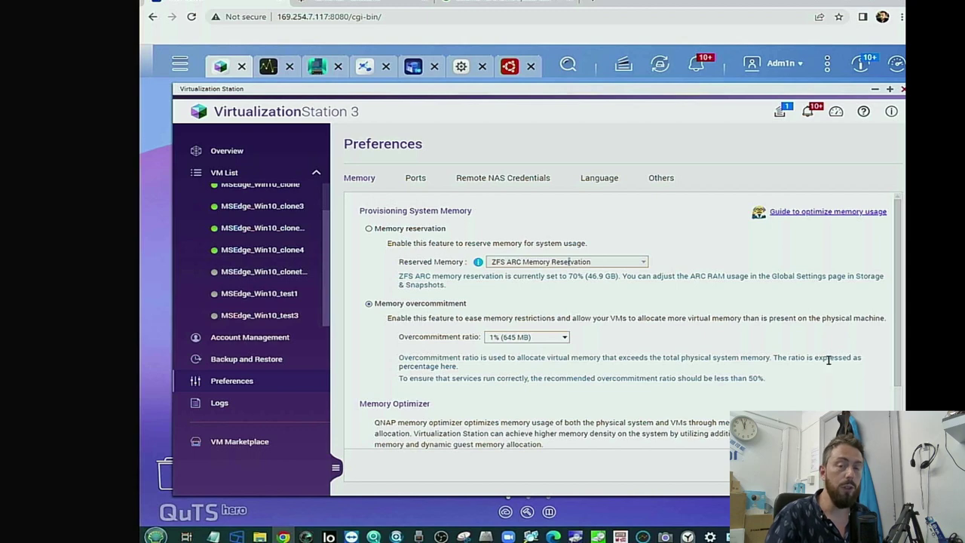
pyautogui.scroll(-2, 828, 360)
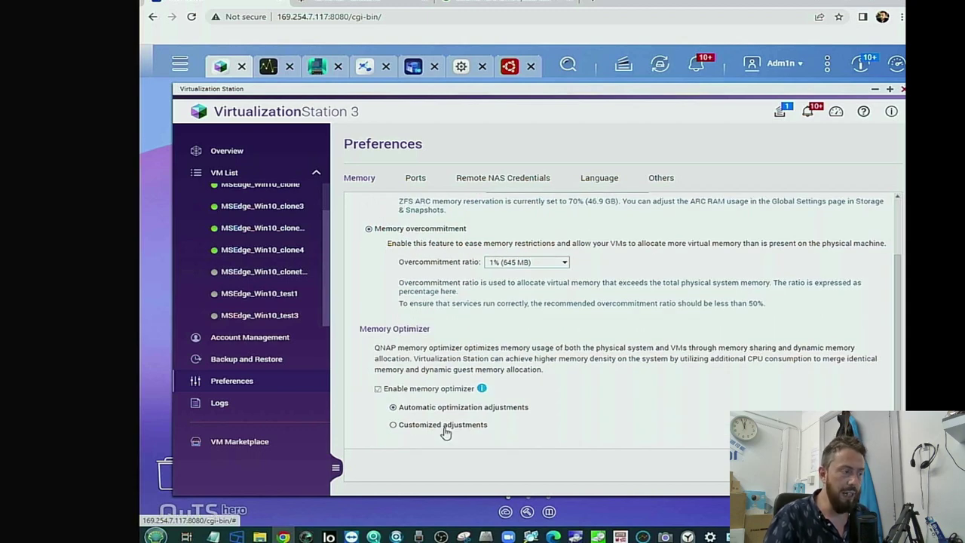
pyautogui.click(860, 469)
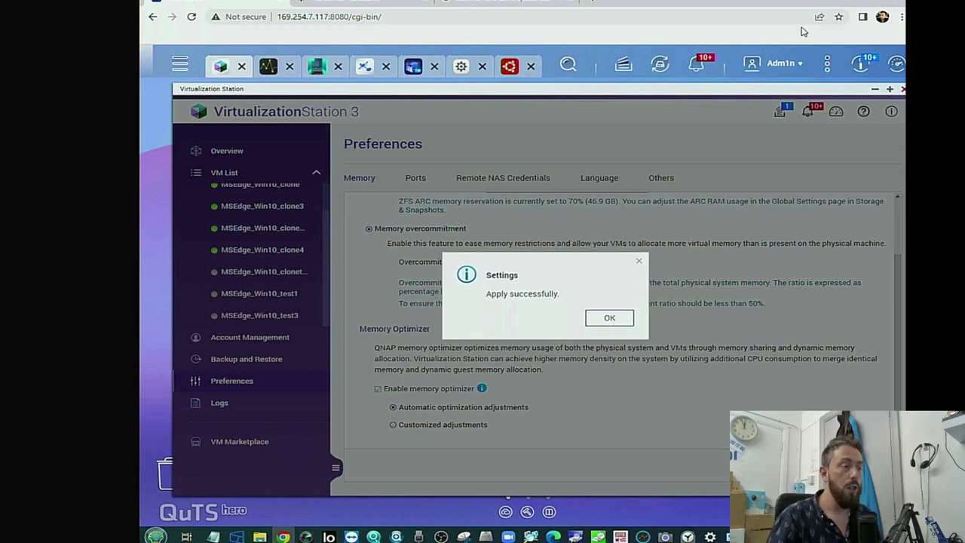
pyautogui.click(638, 263)
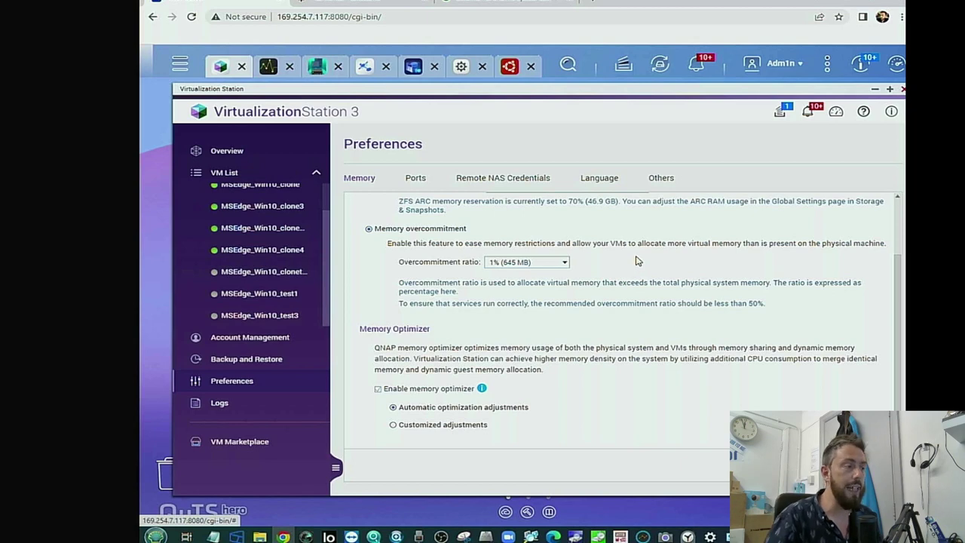
pyautogui.click(874, 88)
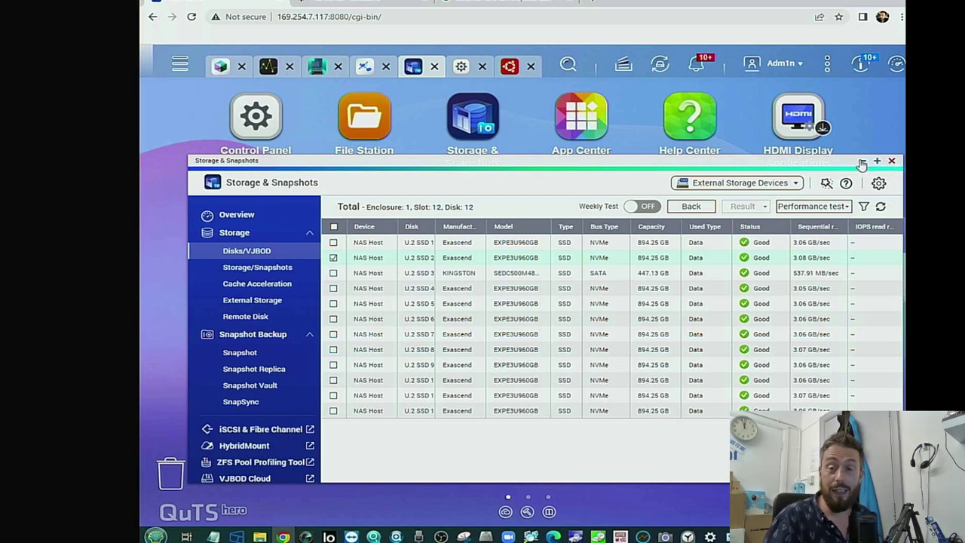
# Briefly browse This PC and the Videos folder in File Explorer, then close it.
pyautogui.click(259, 537)
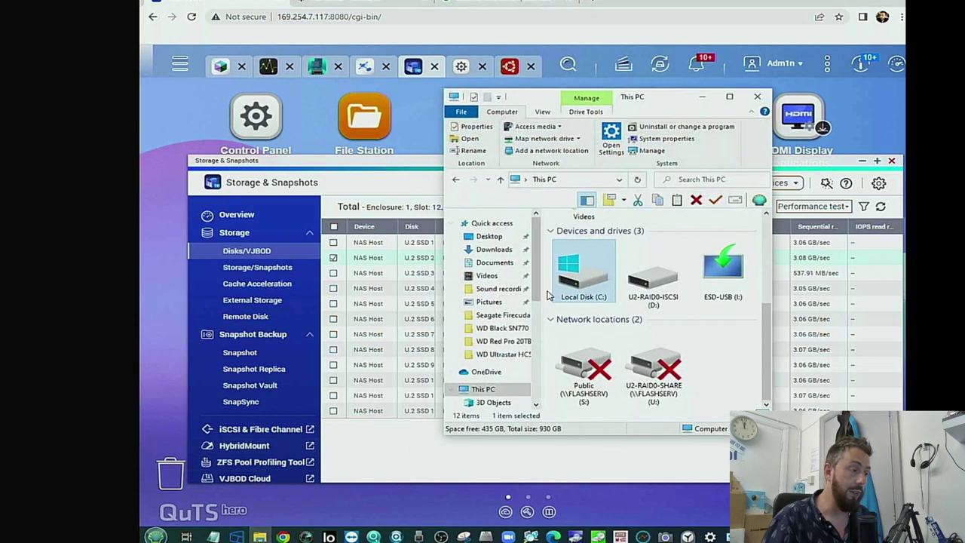
pyautogui.scroll(-5, 517, 373)
pyautogui.click(486, 354)
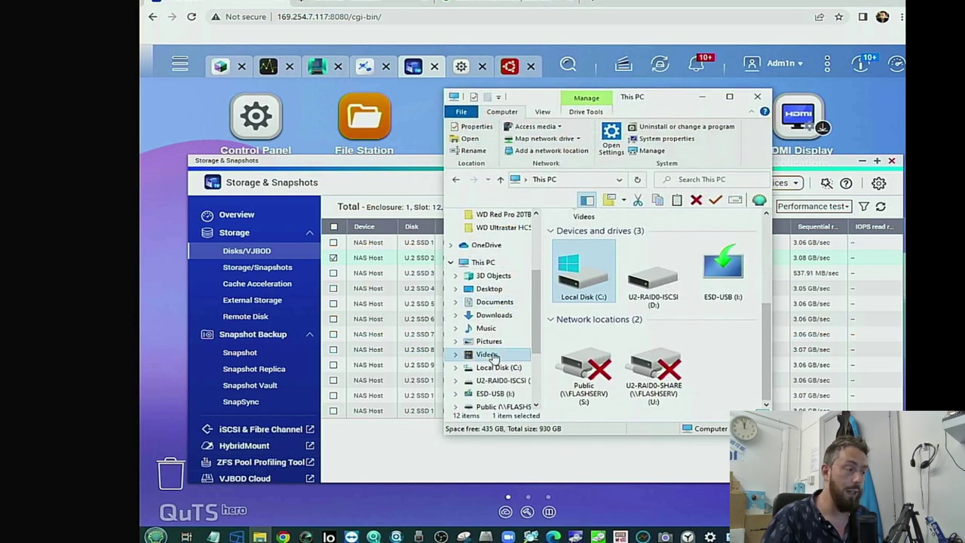
pyautogui.click(757, 96)
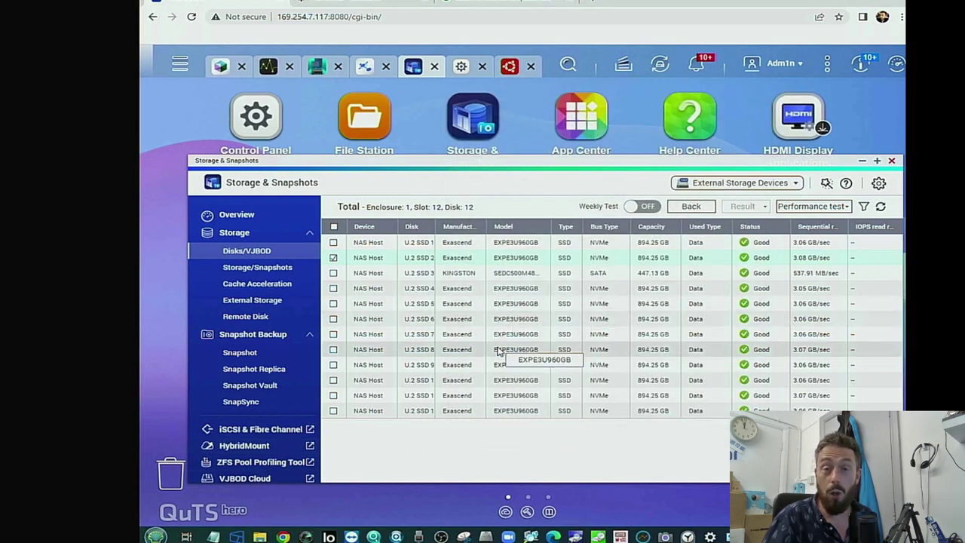